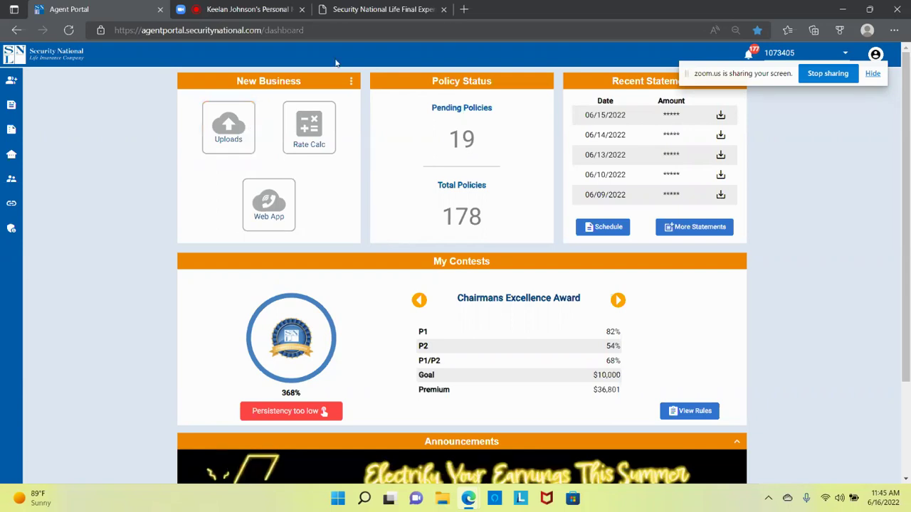
Step: Open the final expense site from the Agent Portal and find 'How to Sell a Policy Over the Phone'
click(400, 9)
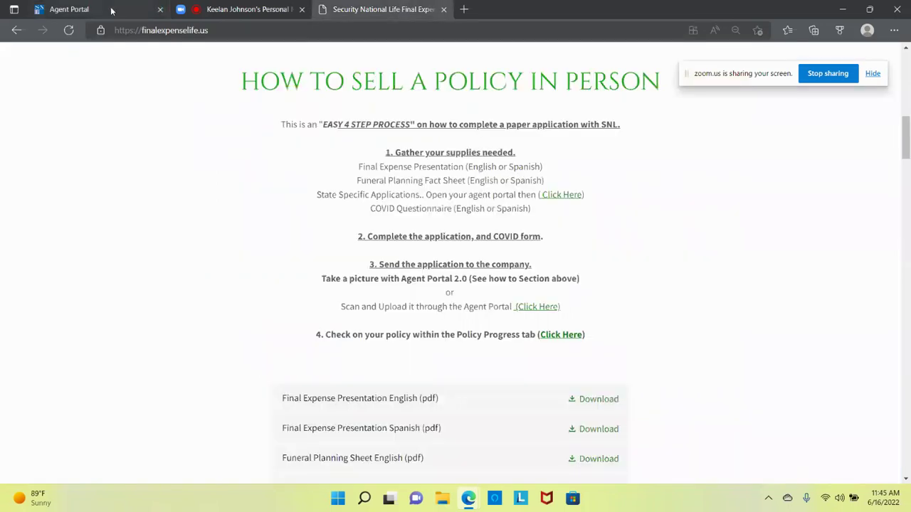
click(119, 12)
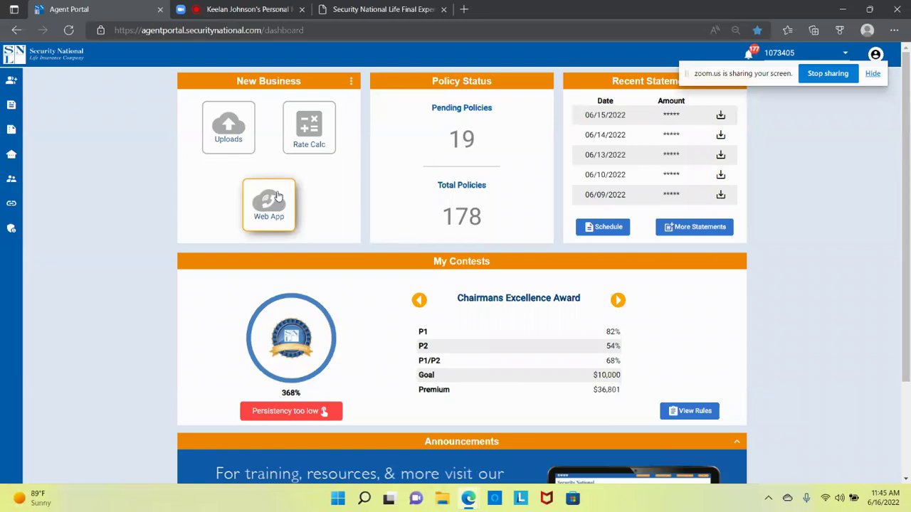
click(277, 196)
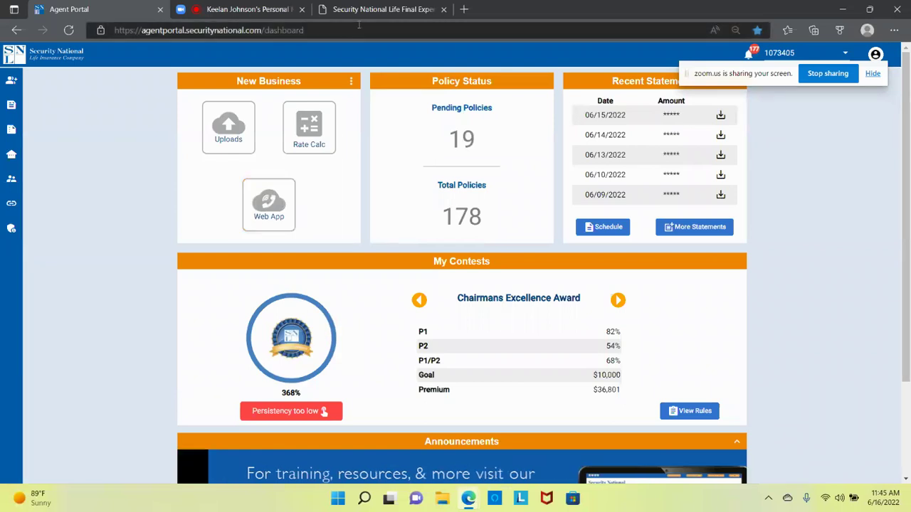
scroll(488, 179, down, 9)
scroll(487, 178, down, 3)
scroll(488, 179, up, 3)
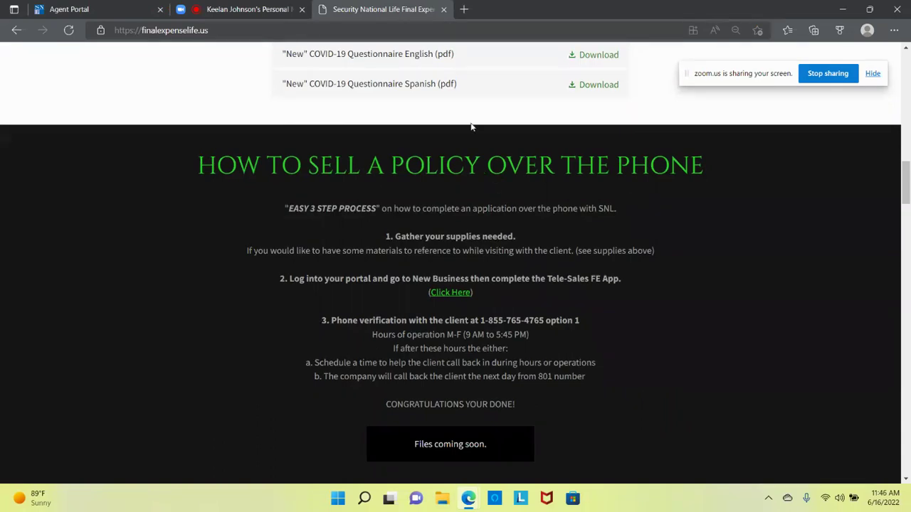
Step: Switch back to the Agent Portal dashboard showing 19 pending and 178 total policies
click(104, 9)
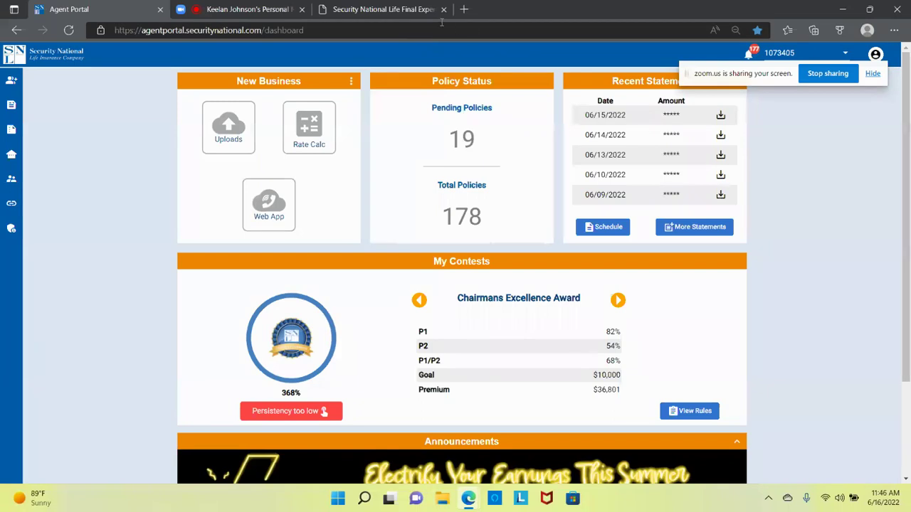
Step: Check the Zoom meeting, then launch the Web App tile under New Business on the Agent Portal
click(245, 10)
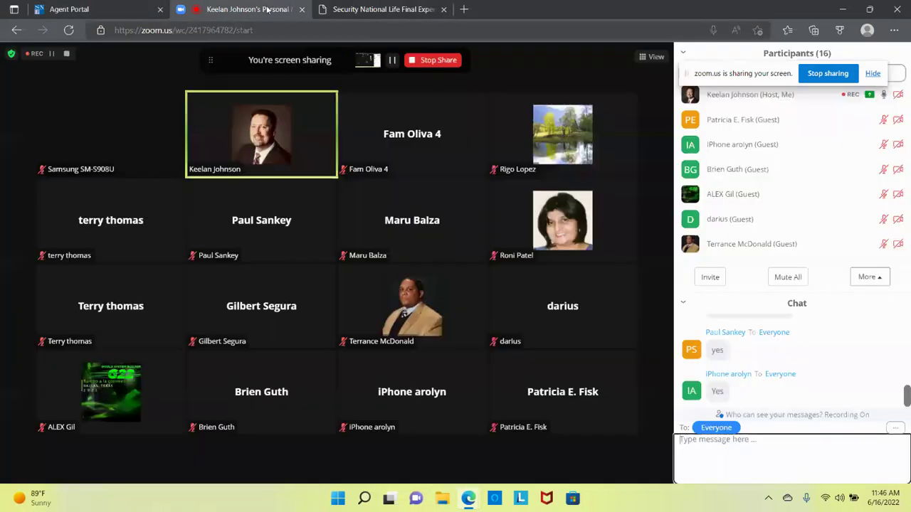
mouse_move(857, 197)
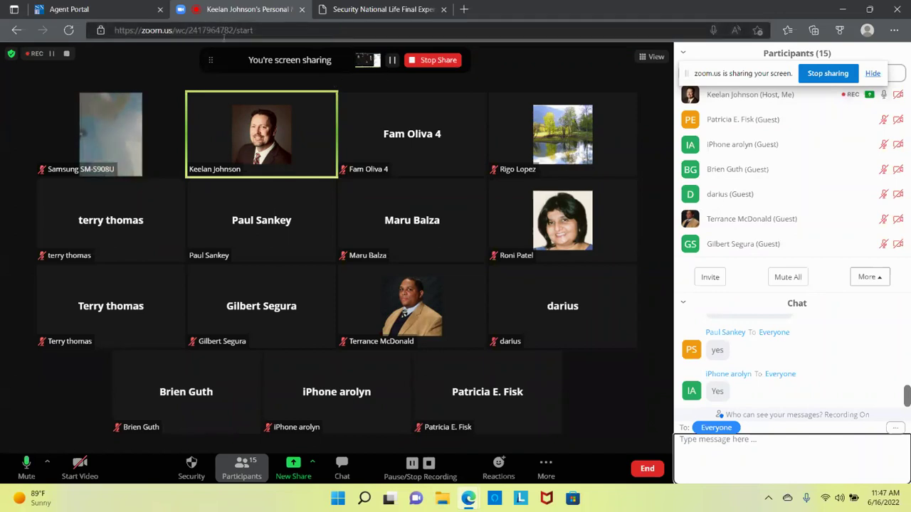
click(123, 10)
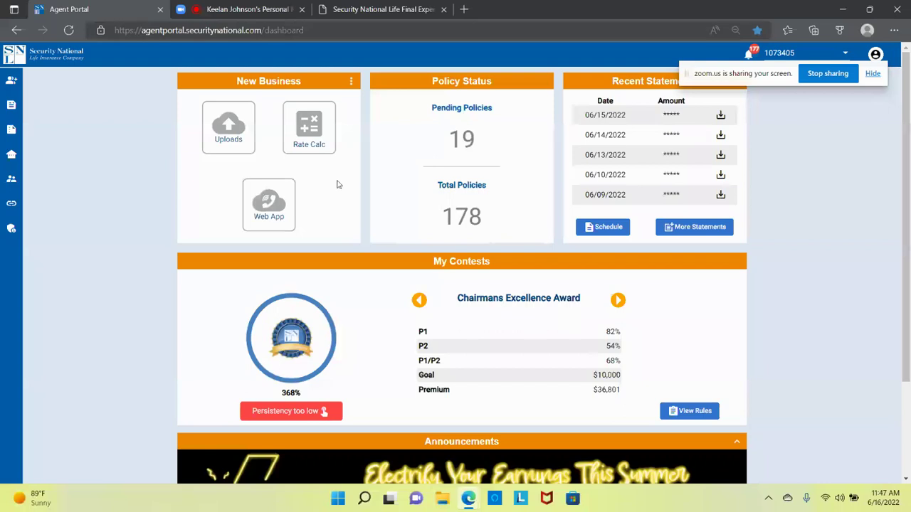
click(269, 207)
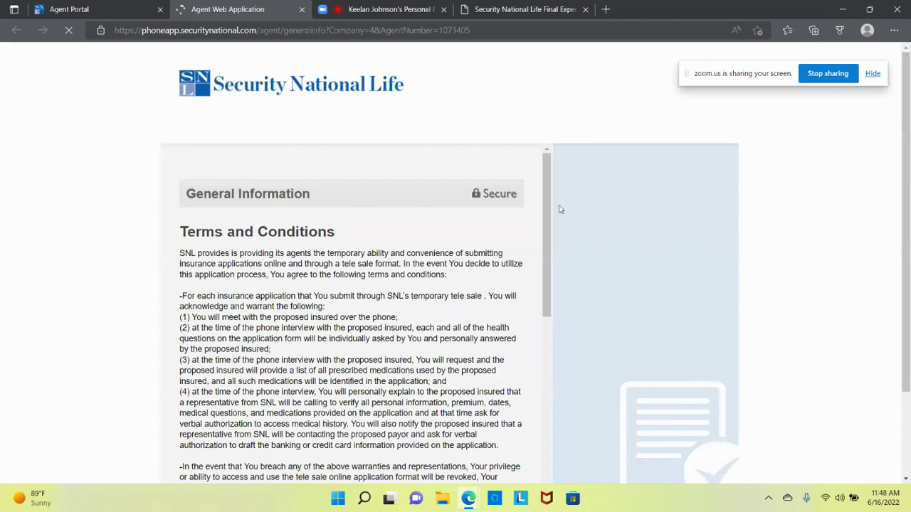
Step: Set the browser page zoom to 90%
click(893, 31)
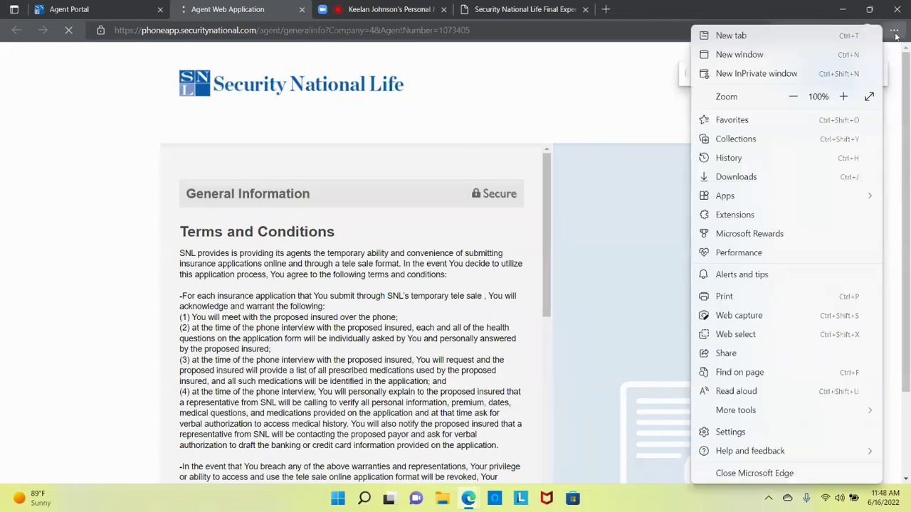
click(797, 99)
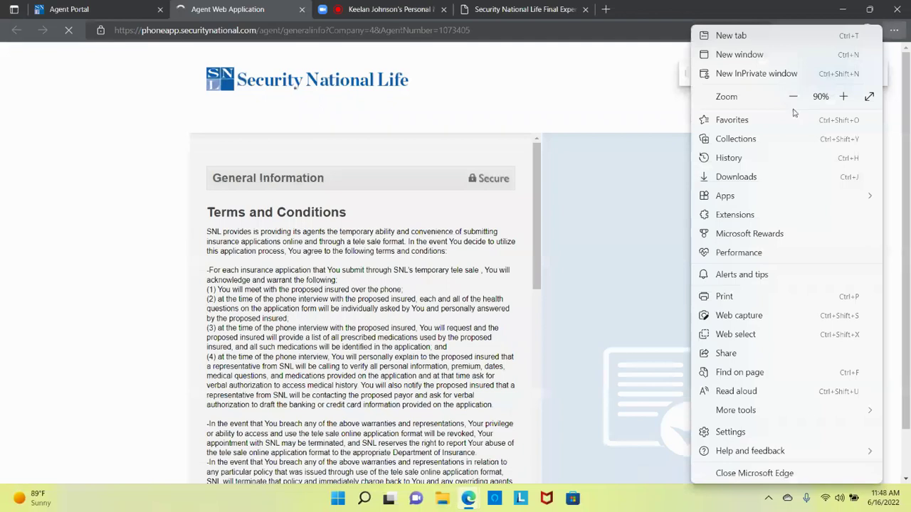
click(627, 233)
Step: Read through the tele-sale Terms and Conditions and tick I Agree
scroll(627, 233, down, 1)
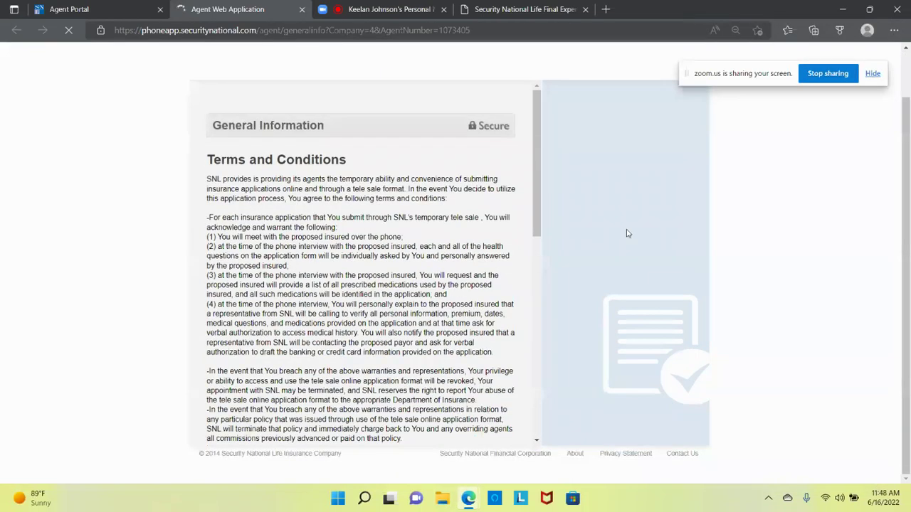
drag(539, 157, 530, 274)
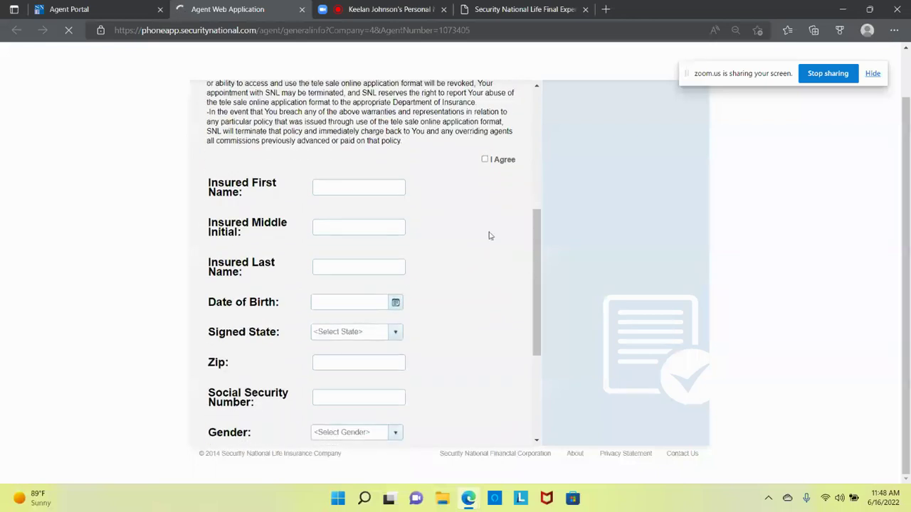
click(484, 160)
click(385, 187)
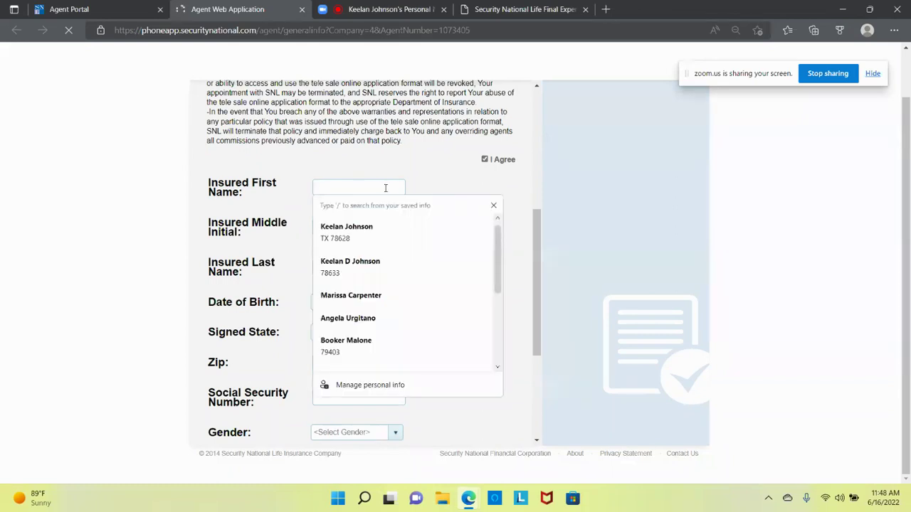
key(Tab)
key(Tab)
key(Tab)
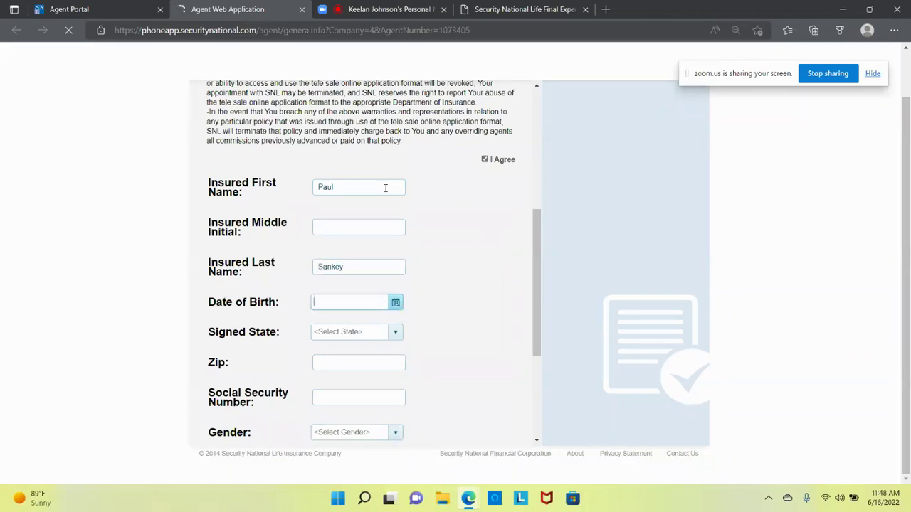
text(05/05/1974)
Step: Select TX as the signed state and enter the insured's zip code and social security number
scroll(471, 307, down, 1)
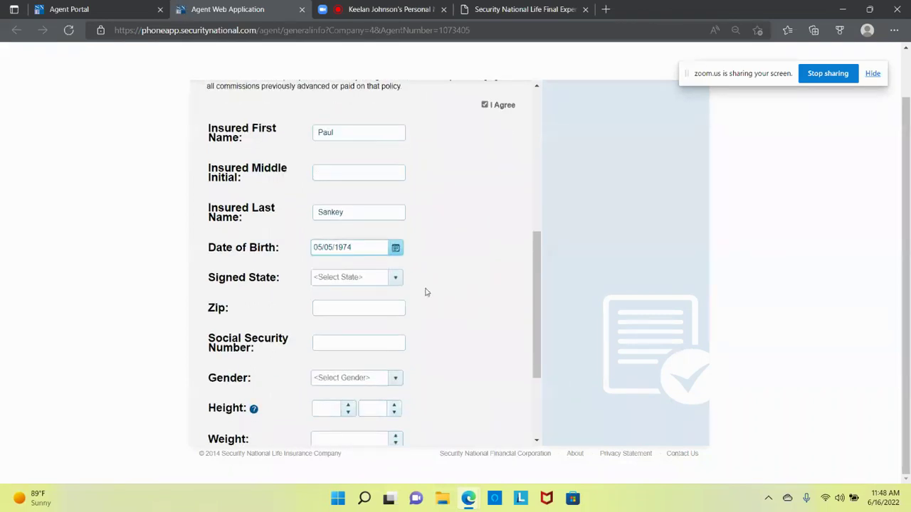
click(395, 278)
drag(397, 308, 393, 372)
click(370, 387)
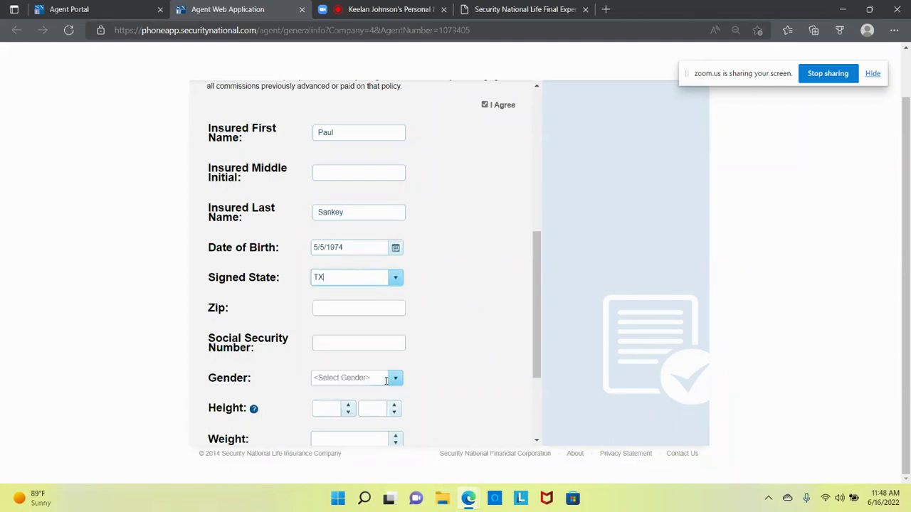
click(358, 310)
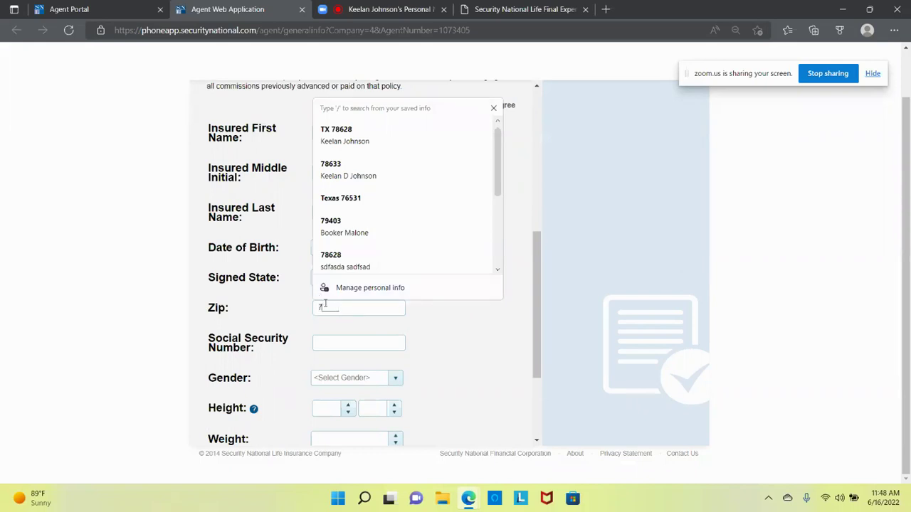
text(50)
click(346, 345)
text(444-44-4444)
Step: Set gender to Male and height to 6 ft 0 in
scroll(359, 360, down, 3)
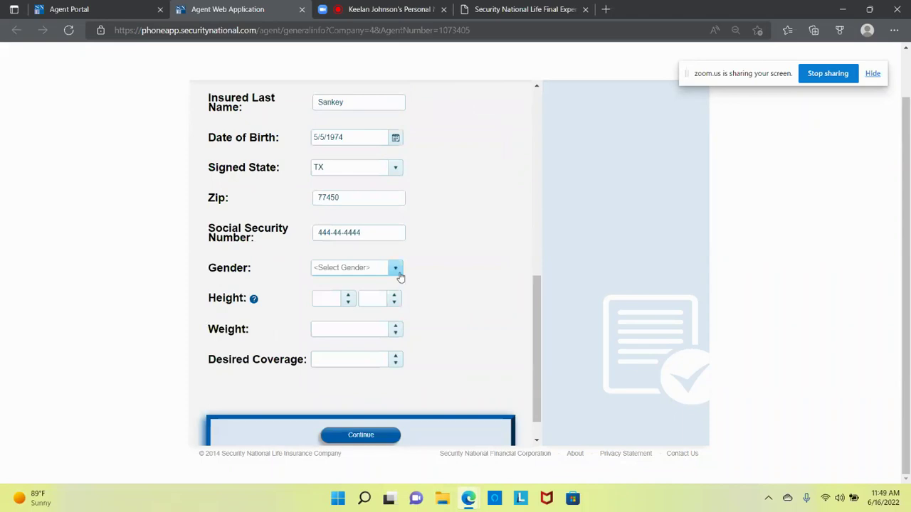
click(398, 275)
click(325, 301)
click(322, 302)
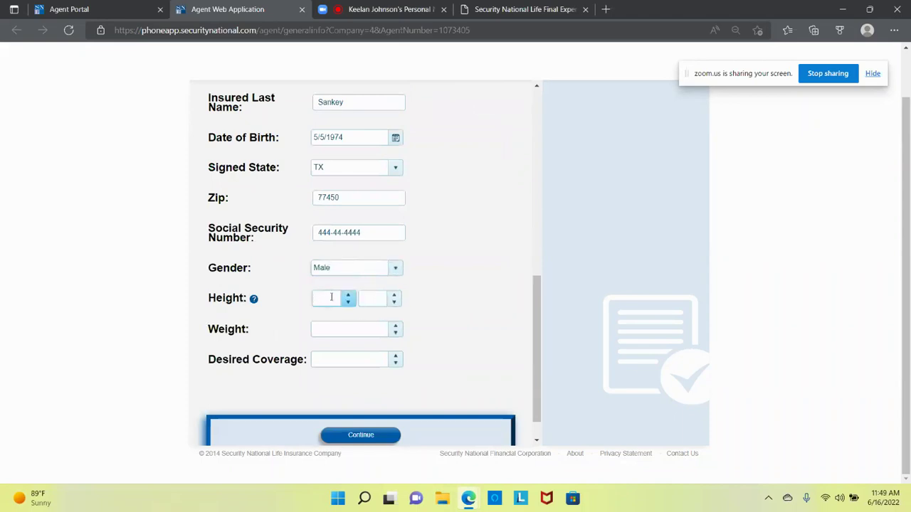
text(6)
click(372, 295)
text(0)
Step: Enter weight 190 lb and $15,000 desired coverage, then continue
click(352, 329)
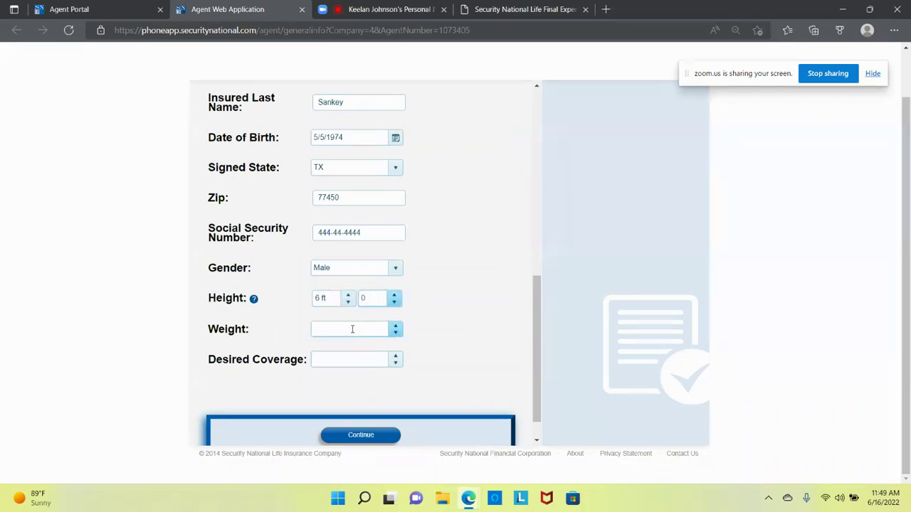
text(119)
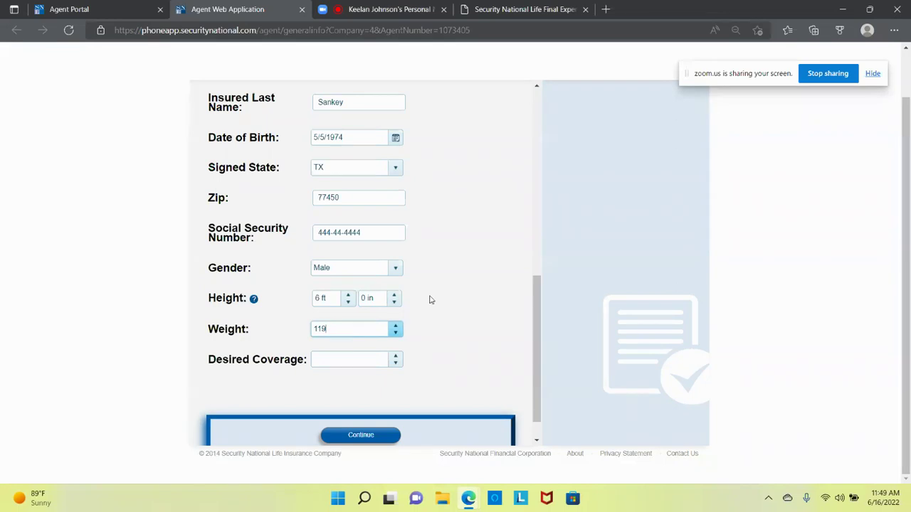
key(BackSpace)
key(BackSpace)
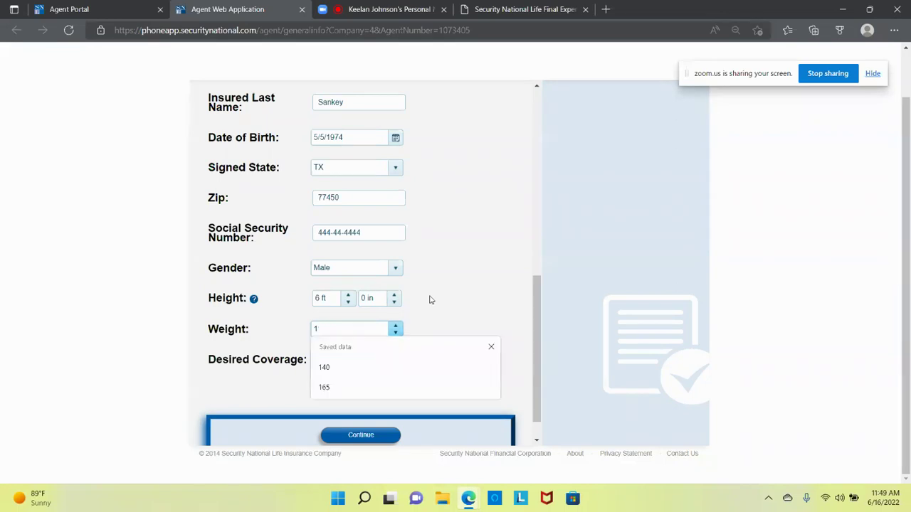
text(90)
click(453, 312)
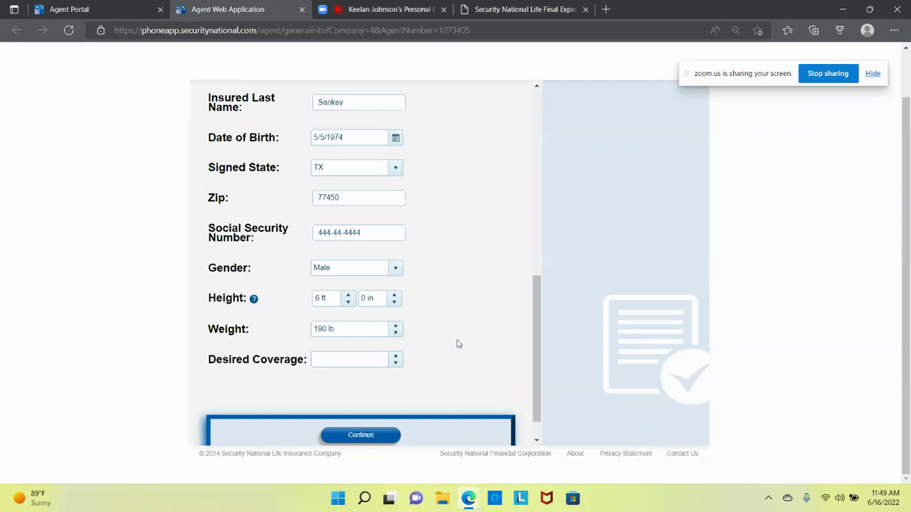
click(372, 359)
text(15)
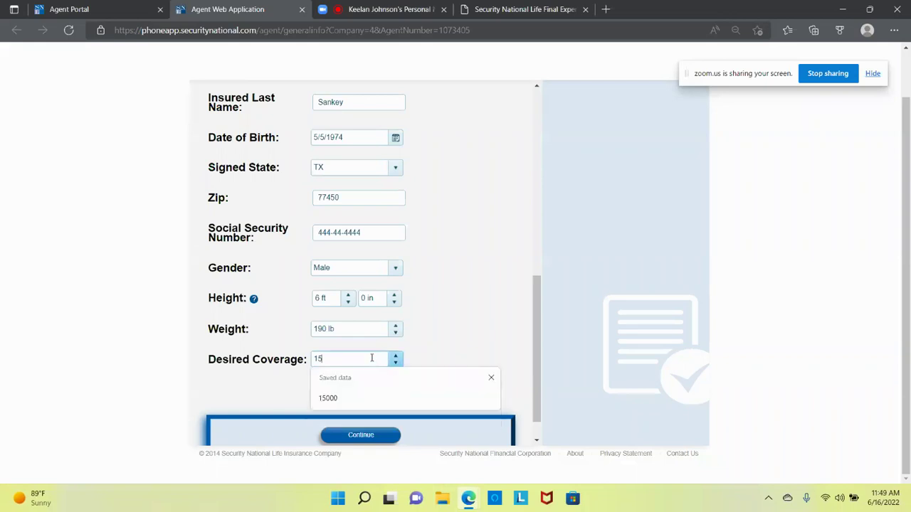
text(,000)
scroll(400, 384, down, 1)
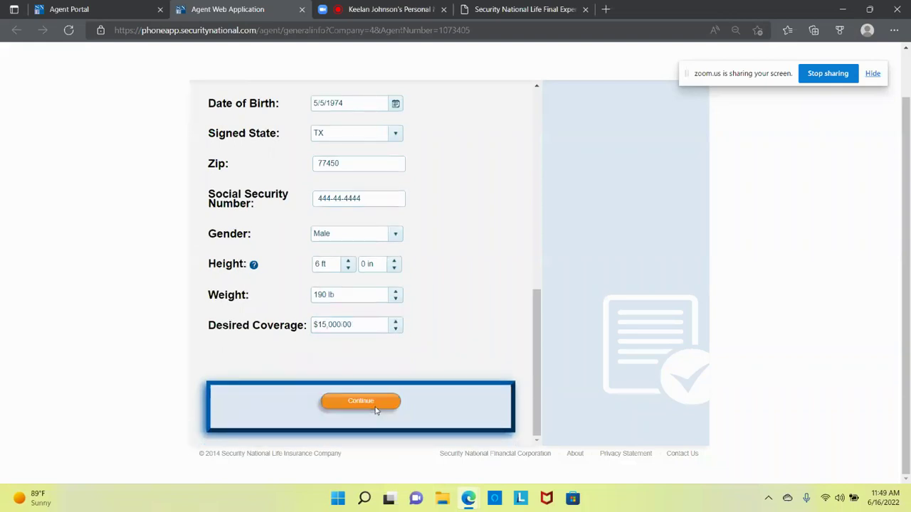
click(376, 404)
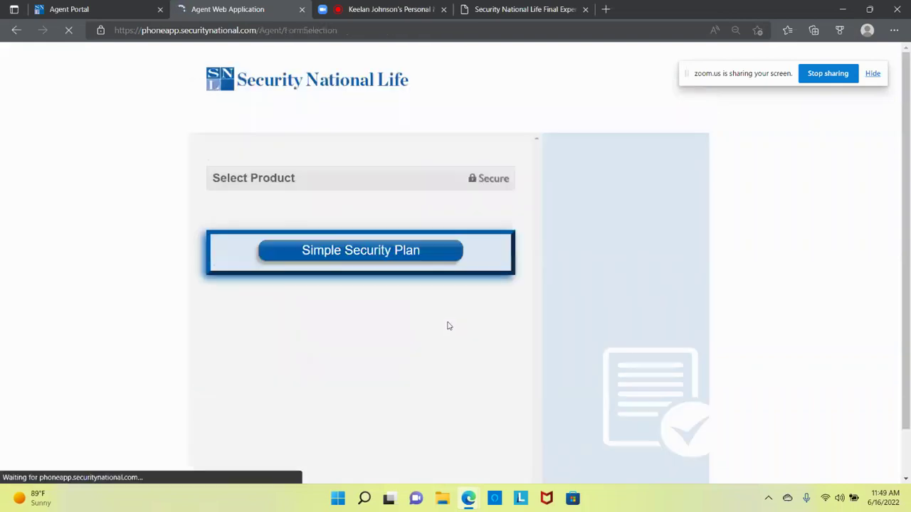
Step: Pick the Simple Security Plan product on the Select Product page
click(434, 257)
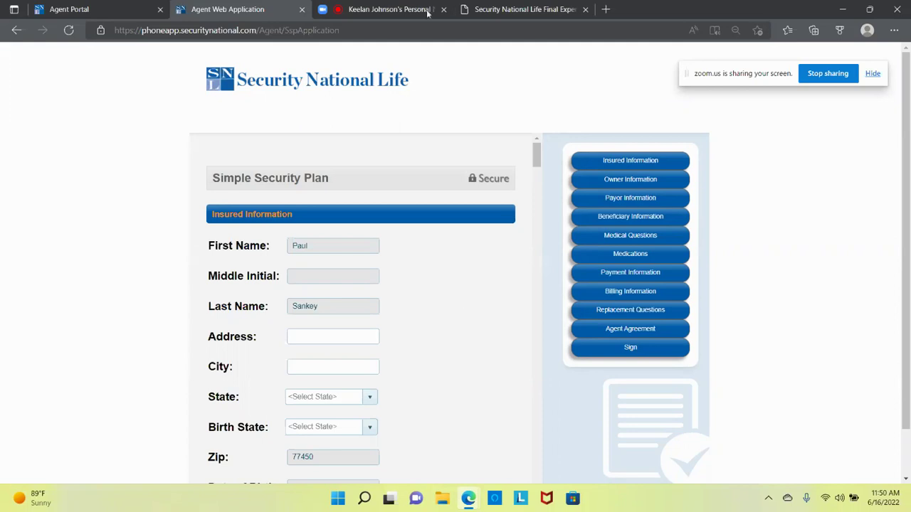
click(403, 10)
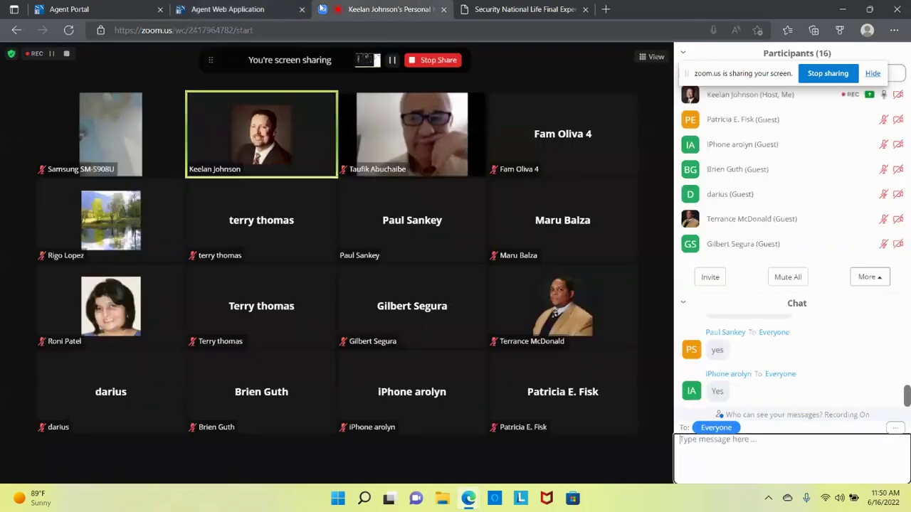
click(249, 10)
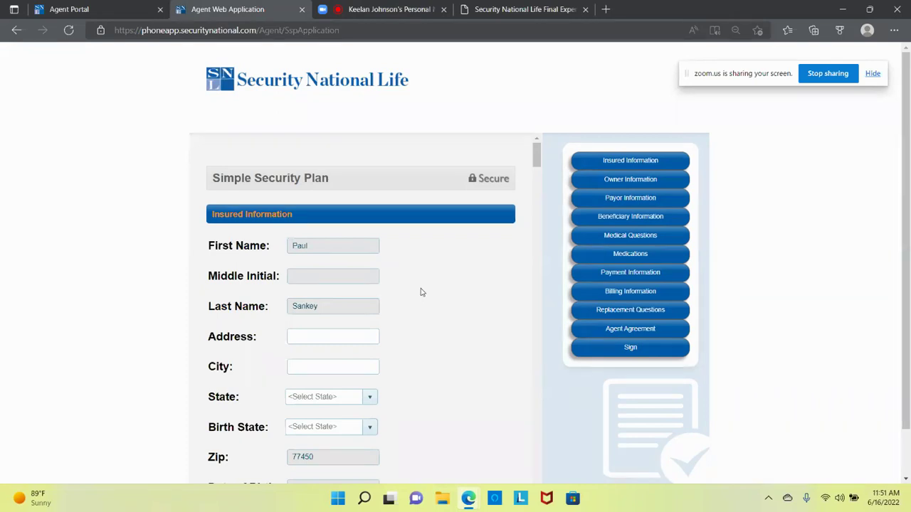
Step: Type the insured's street address and city
scroll(421, 289, down, 2)
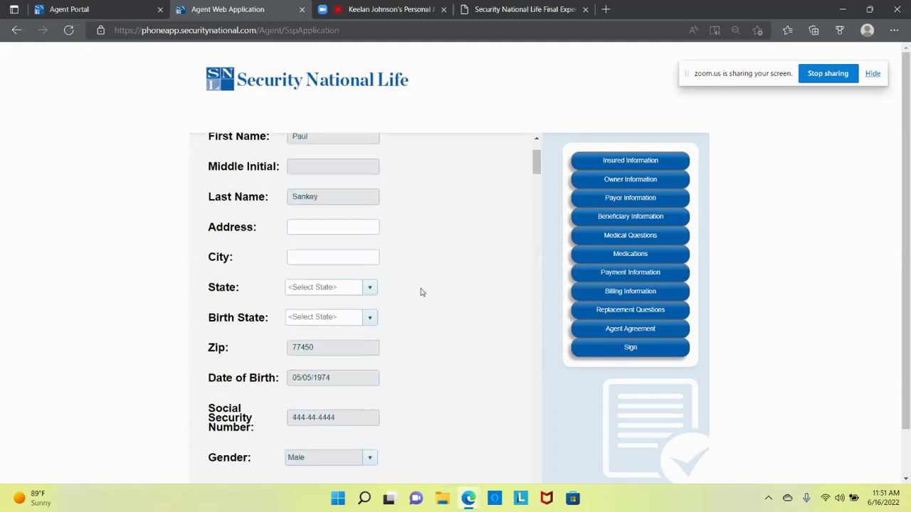
click(341, 227)
text(124=3 =)
key(BackSpace)
key(BackSpace)
text(main)
key(Tab)
text(katy)
Step: Set the insured's state to TX and birth state to Outside of USA
key(Tab)
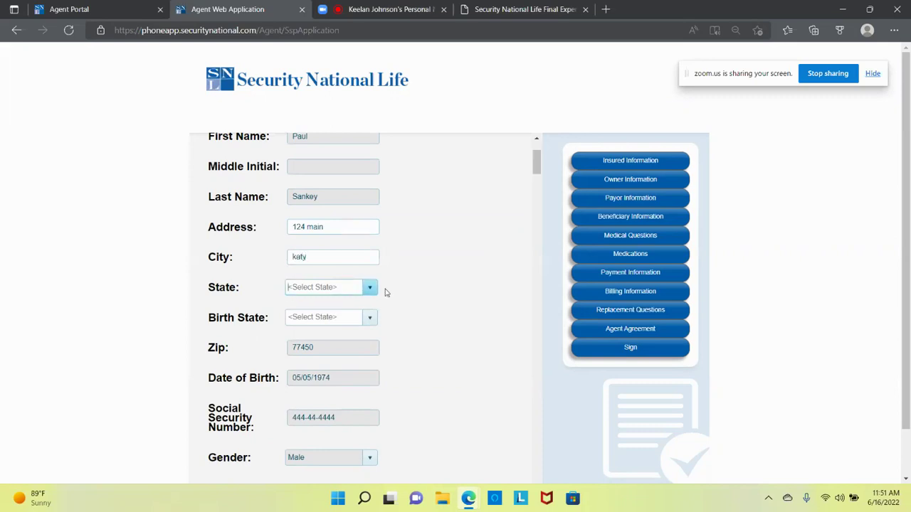
click(370, 287)
drag(371, 312, 364, 380)
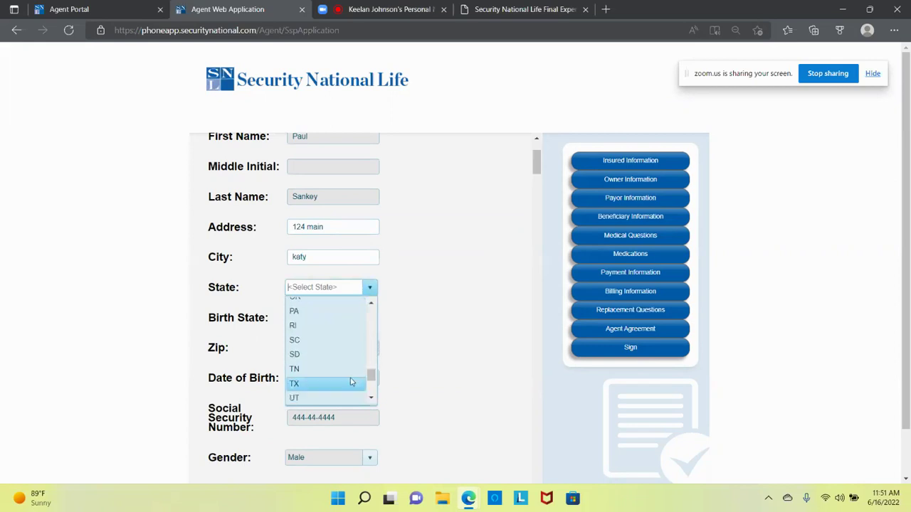
click(349, 383)
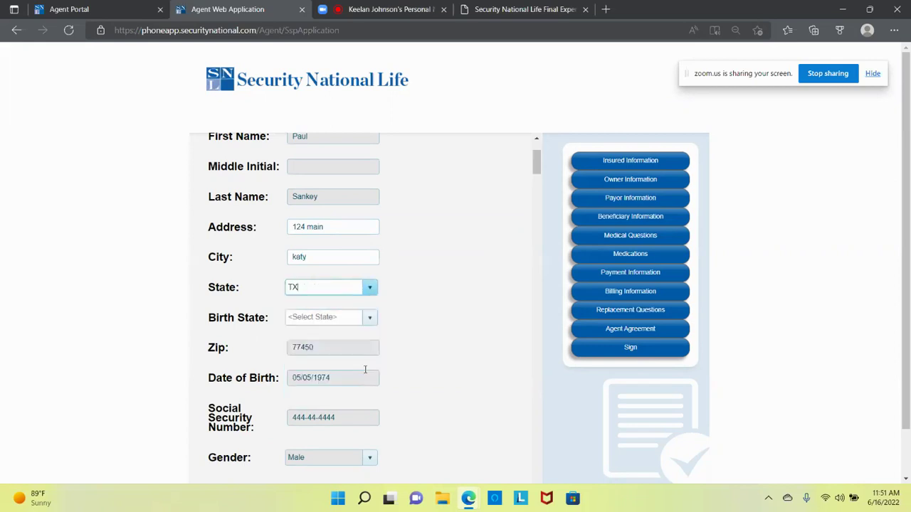
click(369, 318)
drag(371, 341, 373, 424)
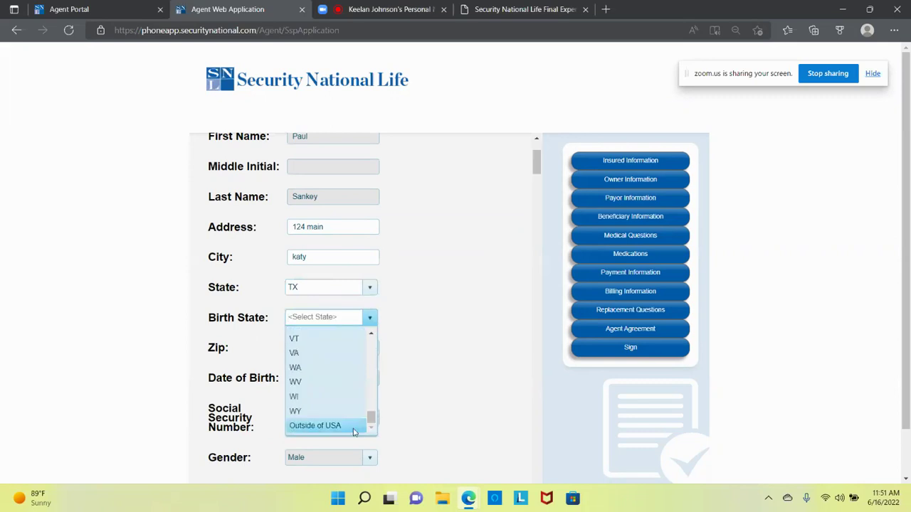
click(354, 427)
Step: Enter the insured's phone number
scroll(431, 363, down, 3)
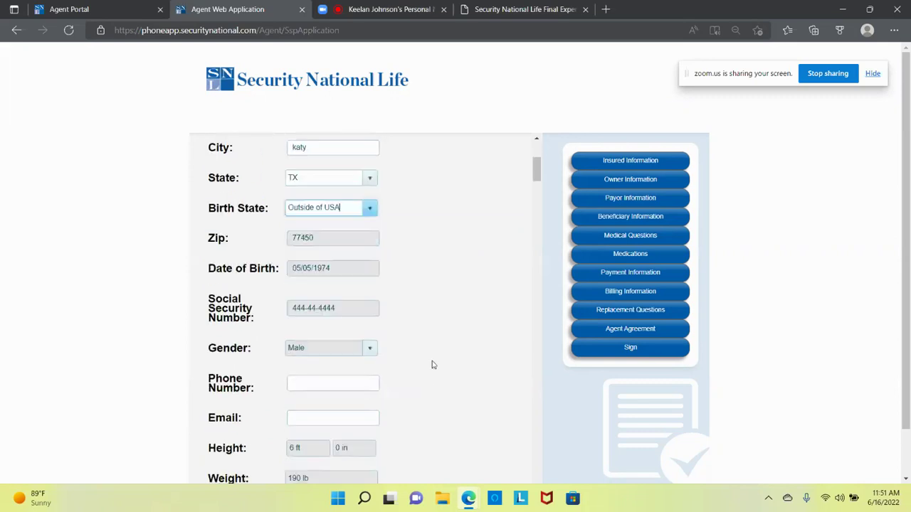
click(369, 272)
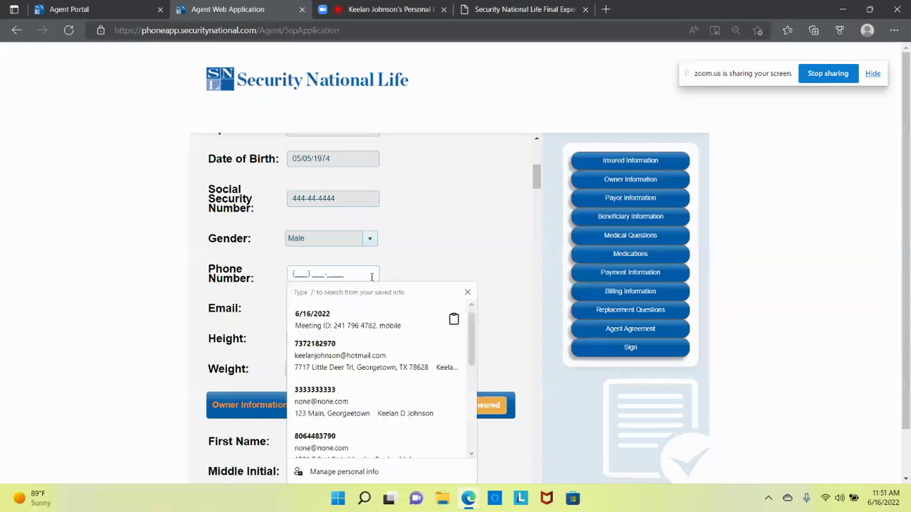
text(444) 444-4444)
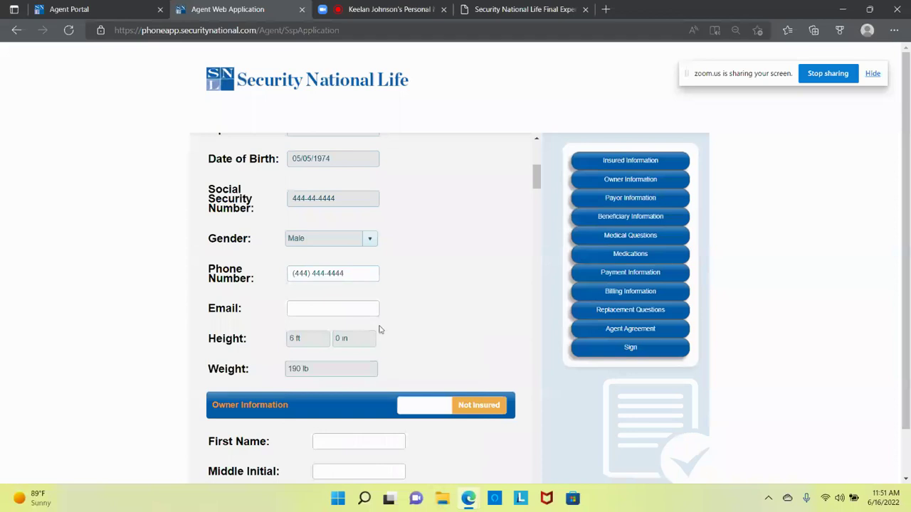
Step: Enter the insured's email address, dismissing the autofill suggestions
click(349, 307)
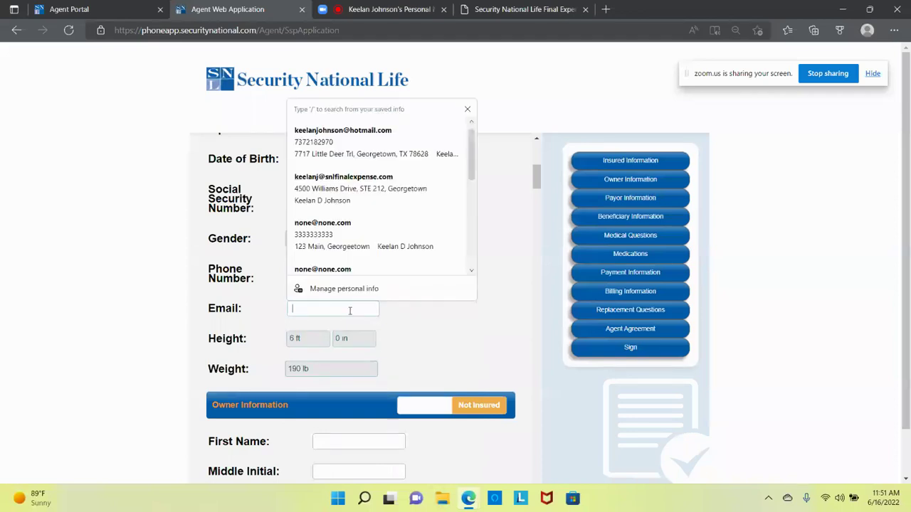
scroll(406, 252, down, 1)
click(508, 319)
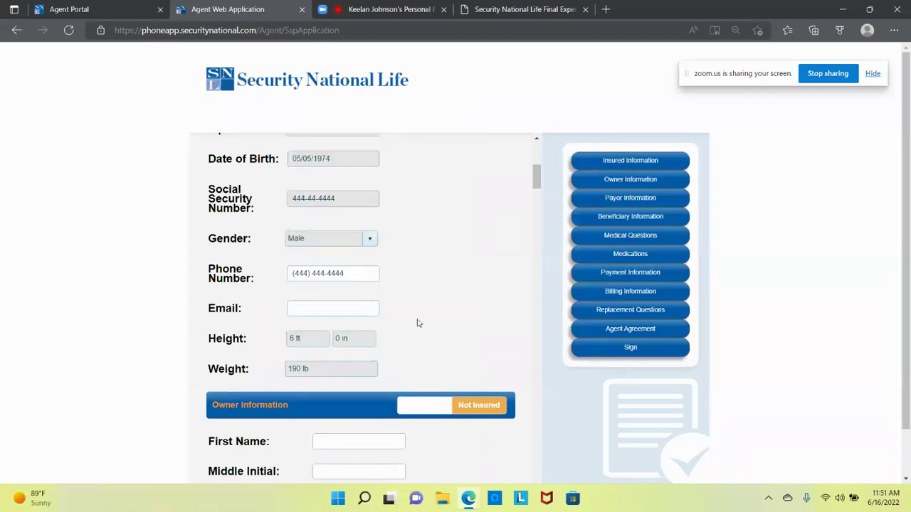
click(345, 309)
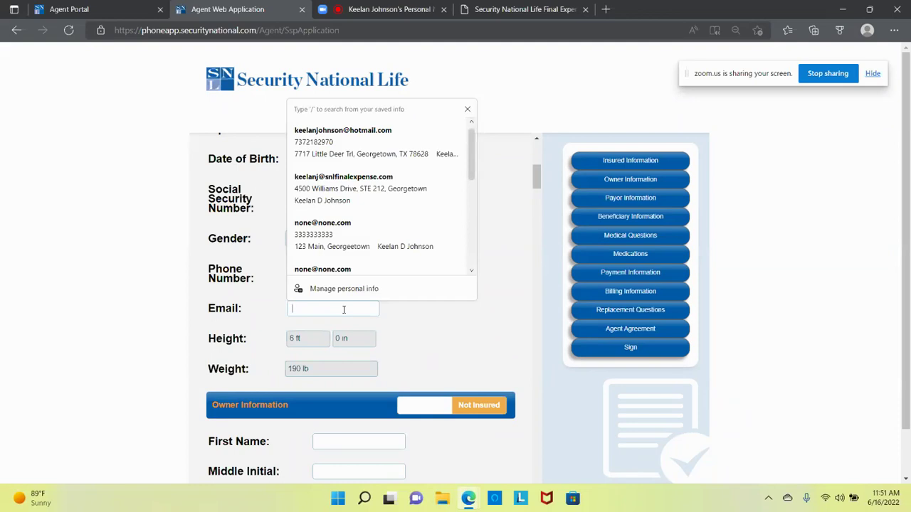
text(non)
key(BackSpace)
text(ne)
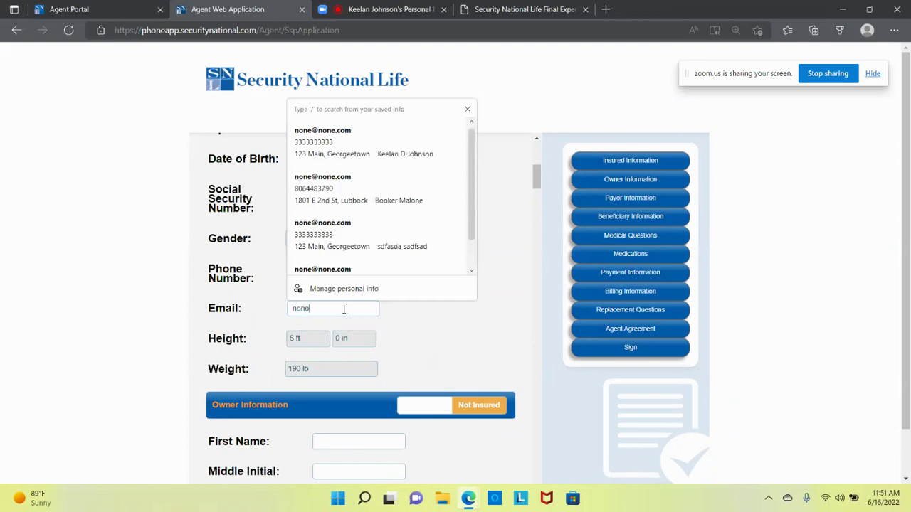
text(@noi)
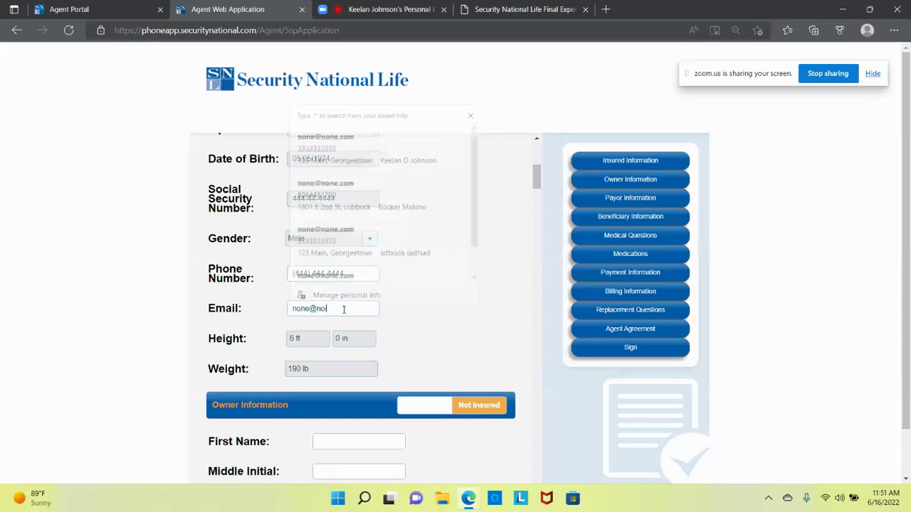
key(BackSpace)
text(ne)
text(.com)
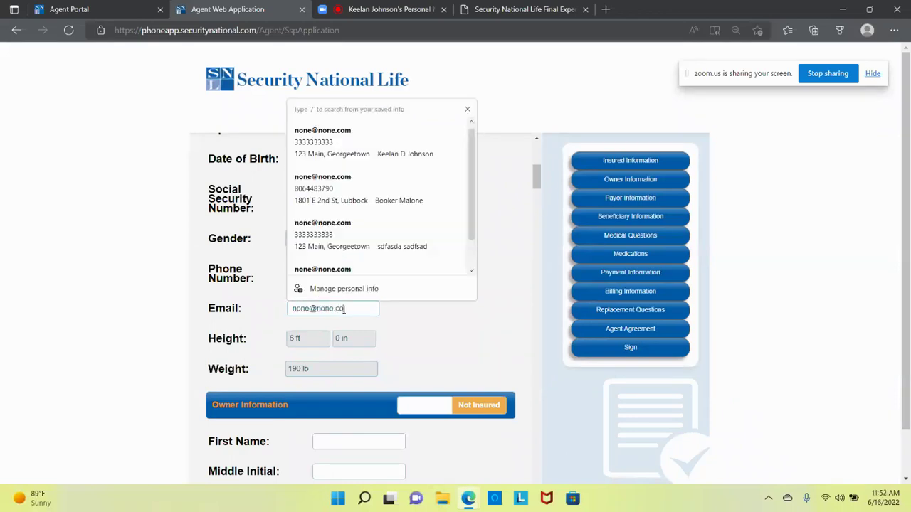
click(415, 338)
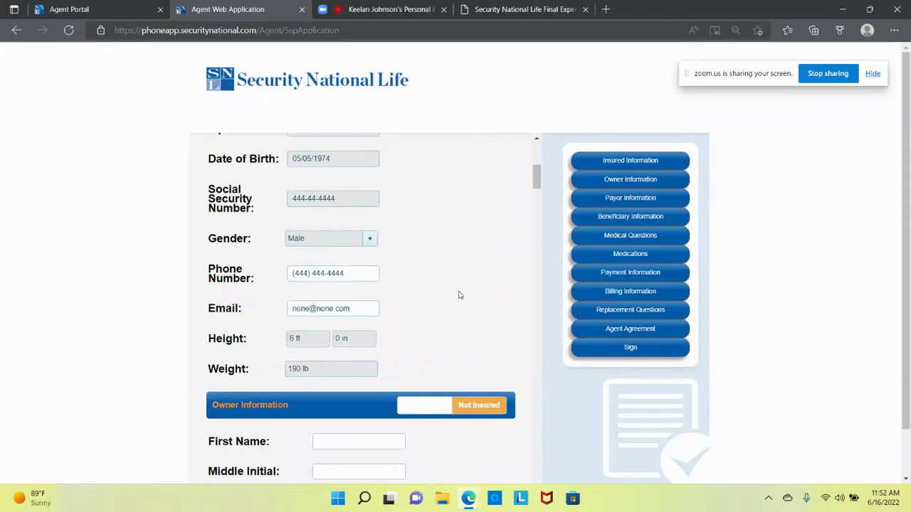
Step: Toggle Owner Information to Insured so the owner fields prefill with relationship Self
scroll(458, 294, down, 3)
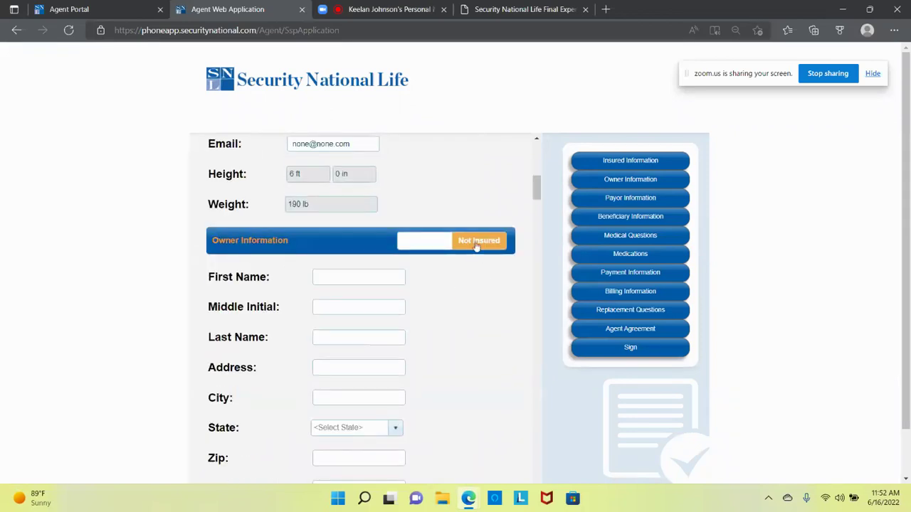
click(421, 244)
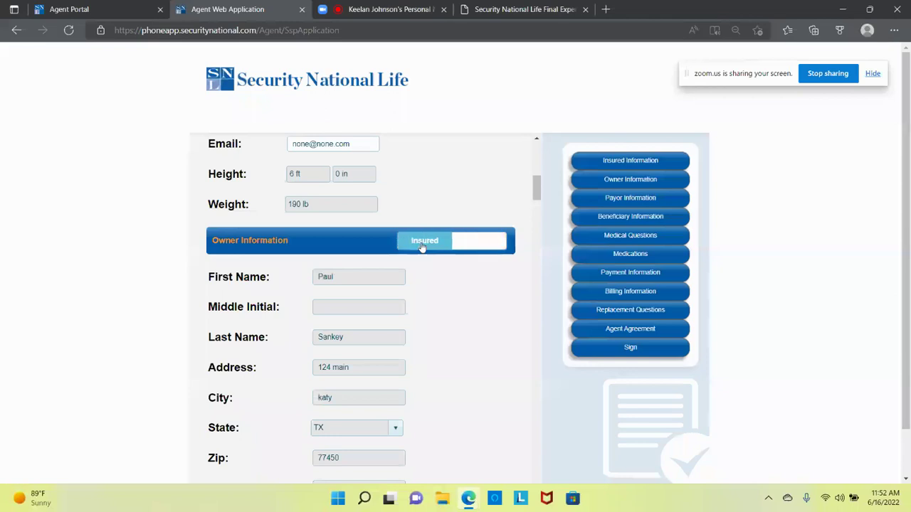
click(486, 247)
scroll(496, 370, up, 10)
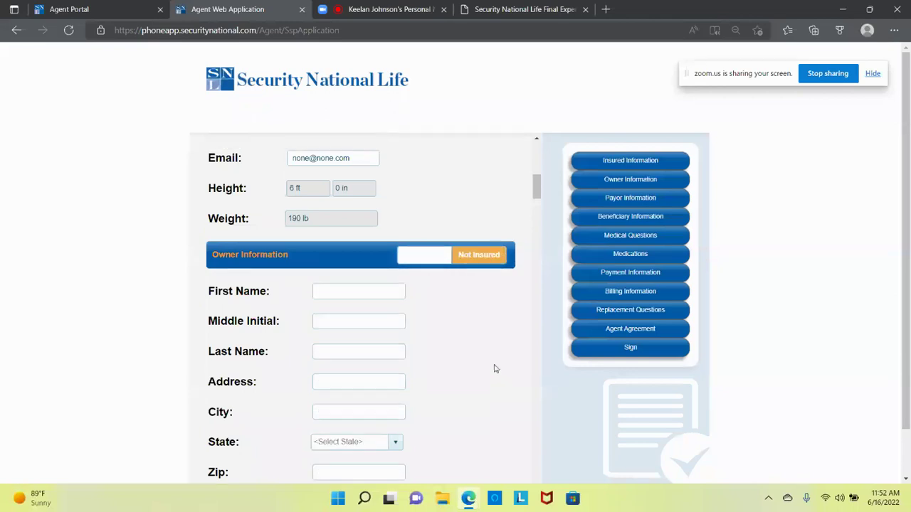
scroll(494, 366, down, 6)
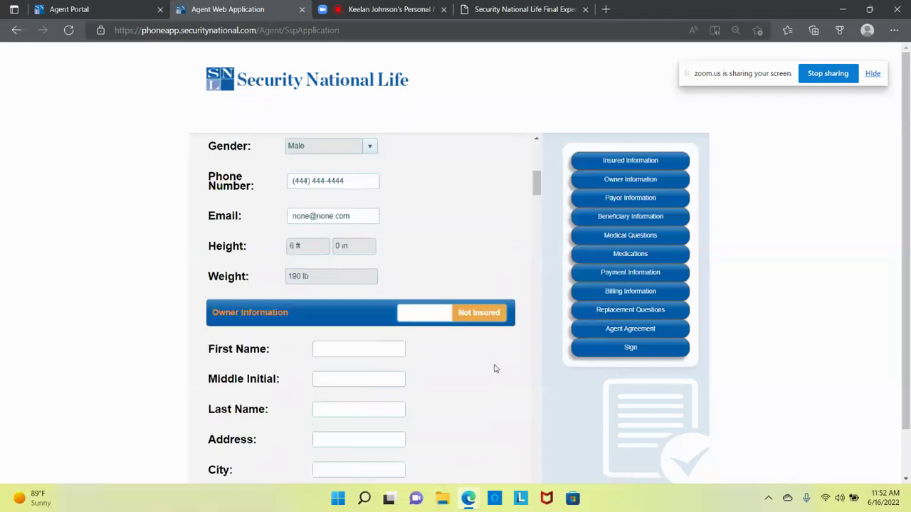
click(432, 242)
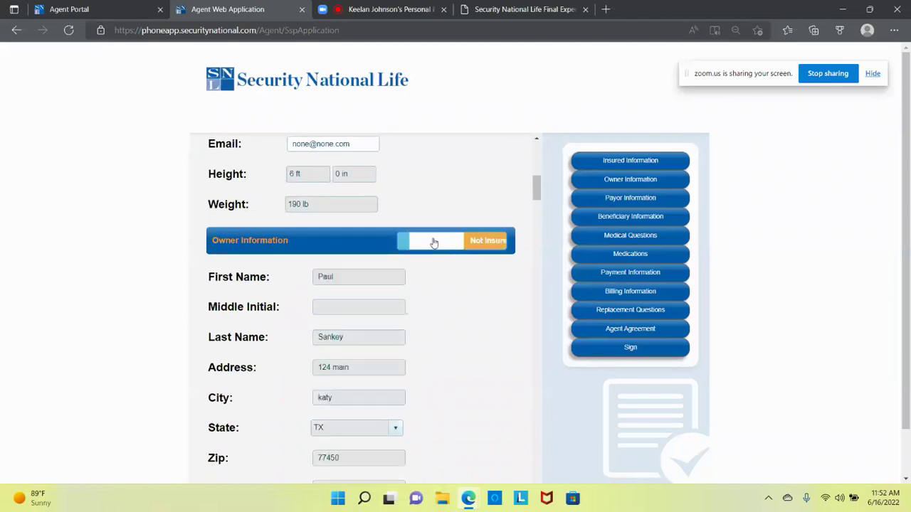
scroll(464, 384, down, 2)
scroll(464, 385, down, 2)
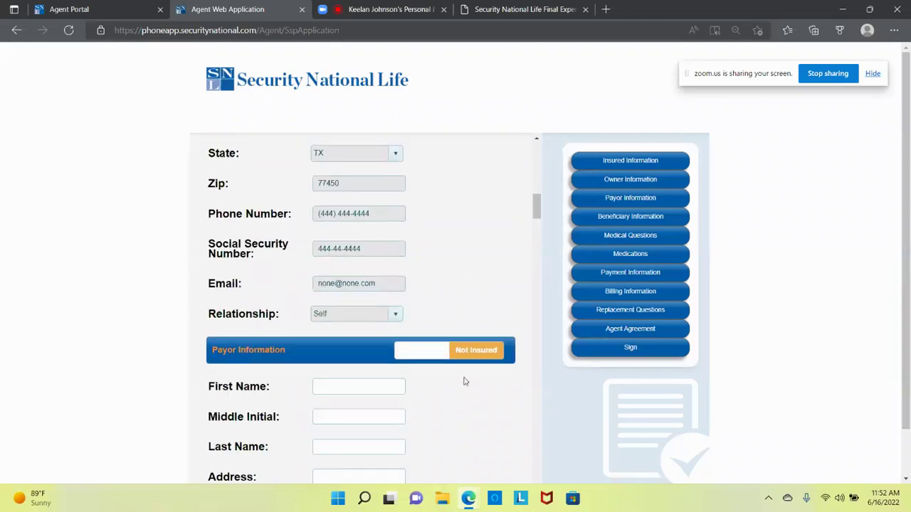
scroll(463, 382, up, 3)
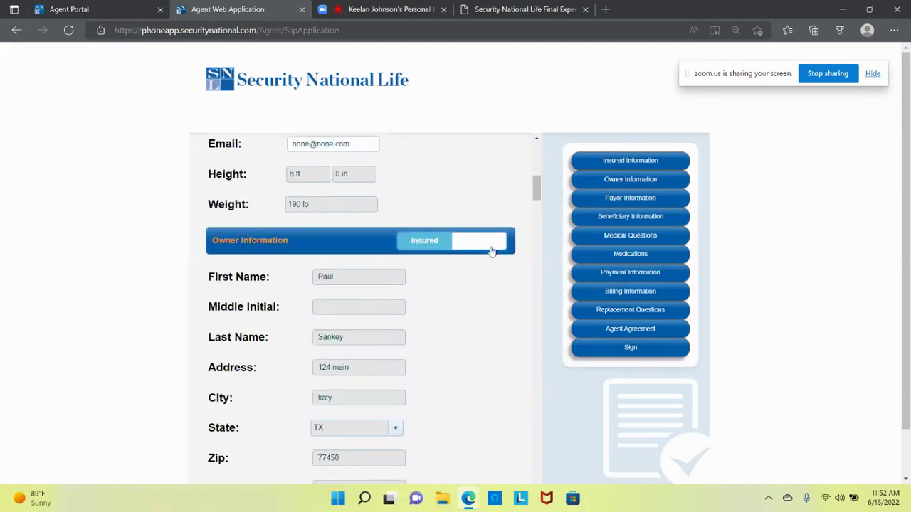
click(483, 244)
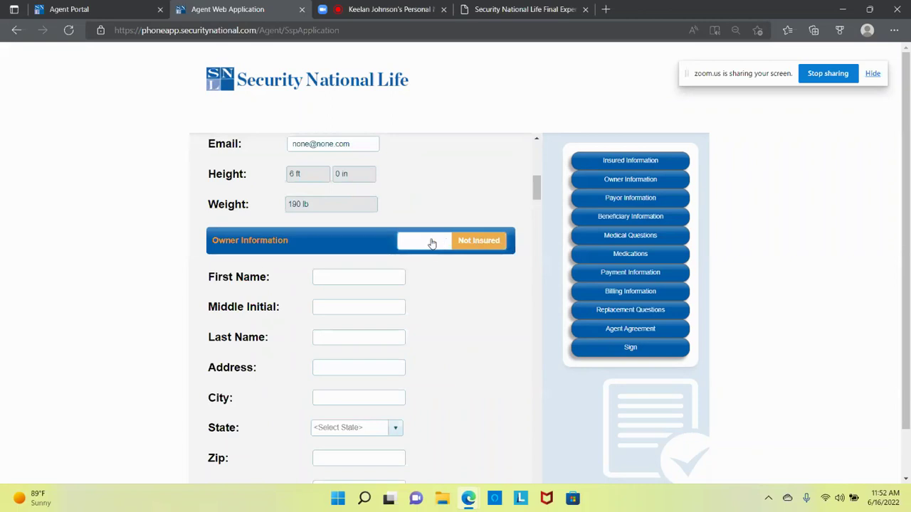
click(427, 241)
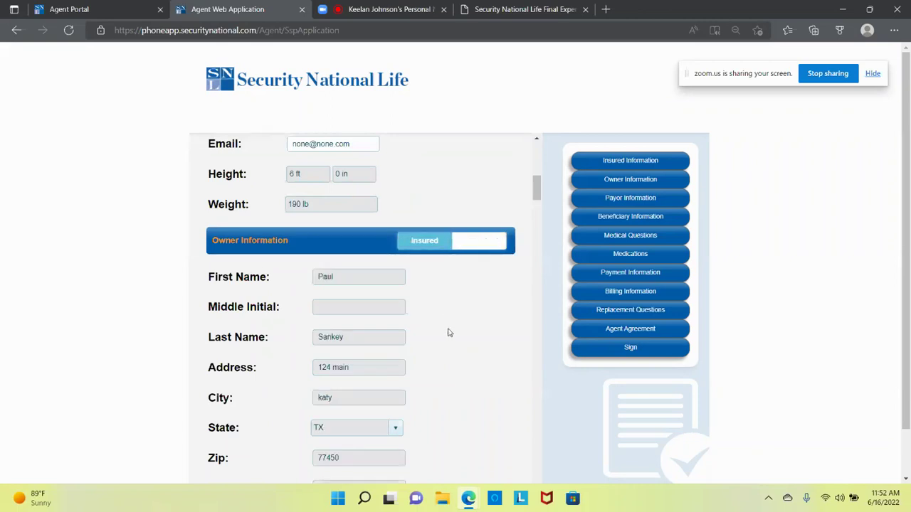
scroll(448, 332, down, 1)
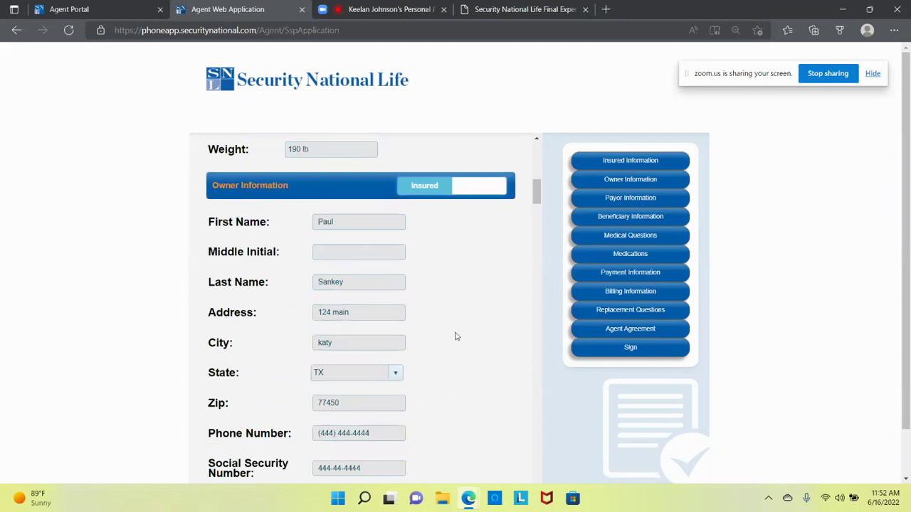
scroll(458, 337, down, 5)
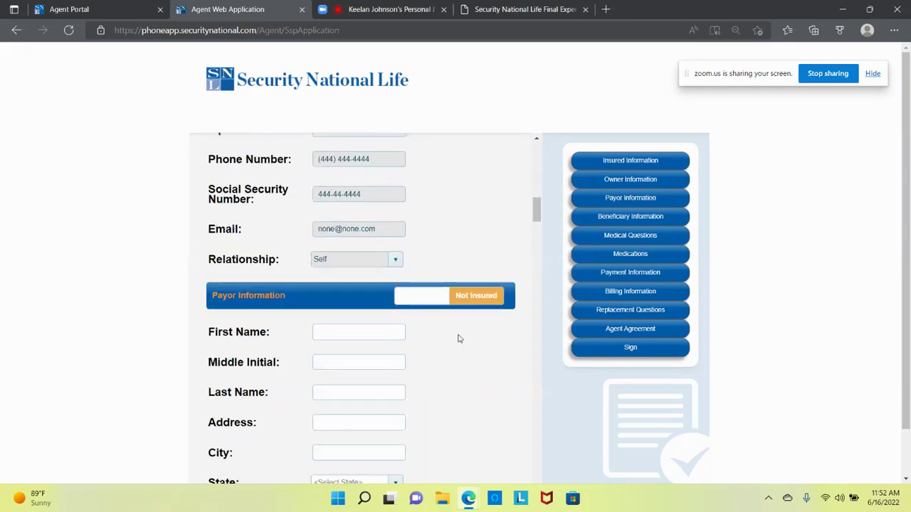
scroll(459, 339, down, 1)
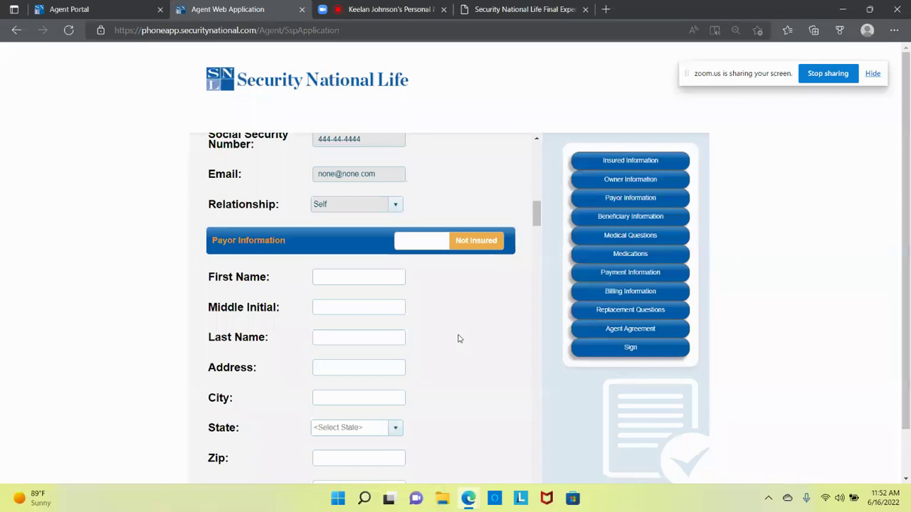
Step: Make the payor the insured, then scroll down to the empty Beneficiaries list
click(431, 245)
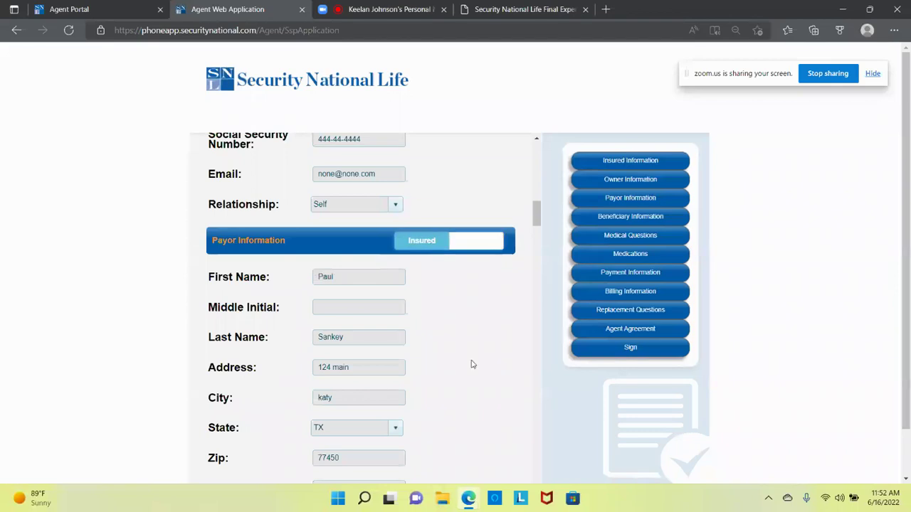
scroll(471, 365, down, 3)
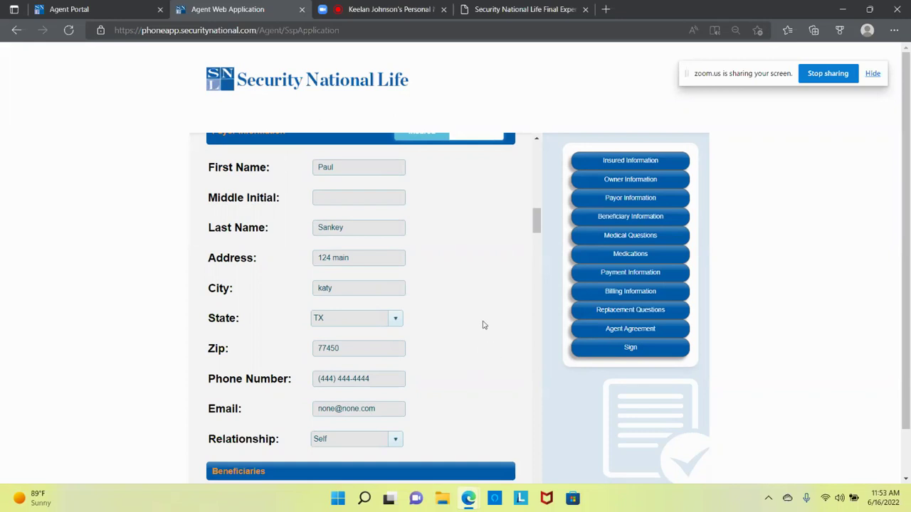
scroll(483, 325, down, 1)
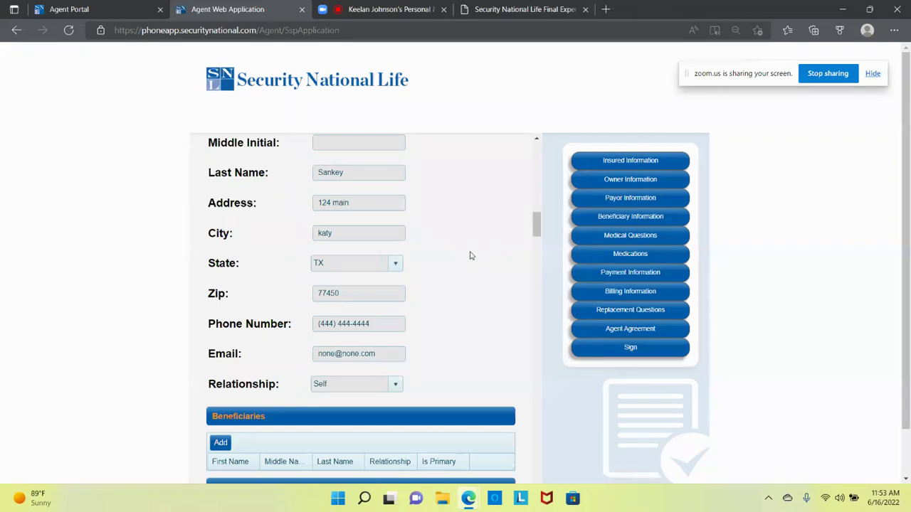
scroll(470, 255, down, 3)
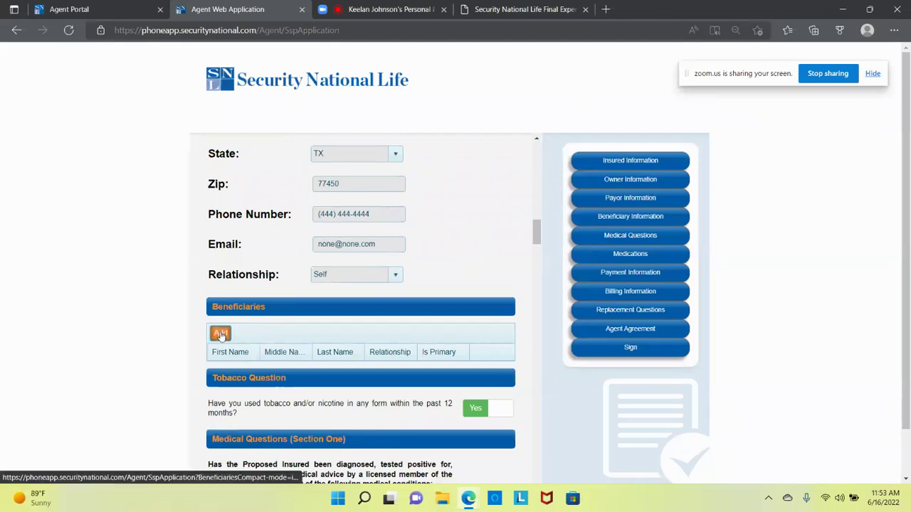
Step: Start a new beneficiary and enter the beneficiary's first and last name, street address, phone and e-mail
click(221, 333)
click(524, 75)
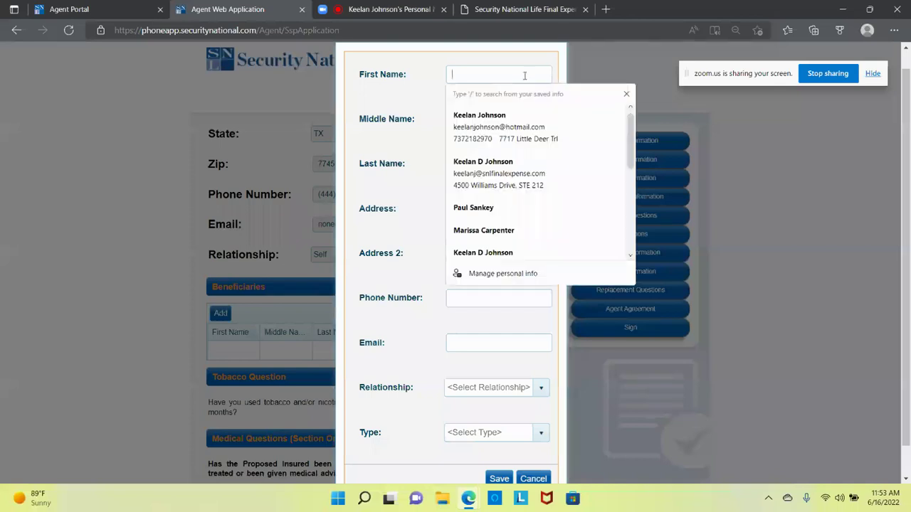
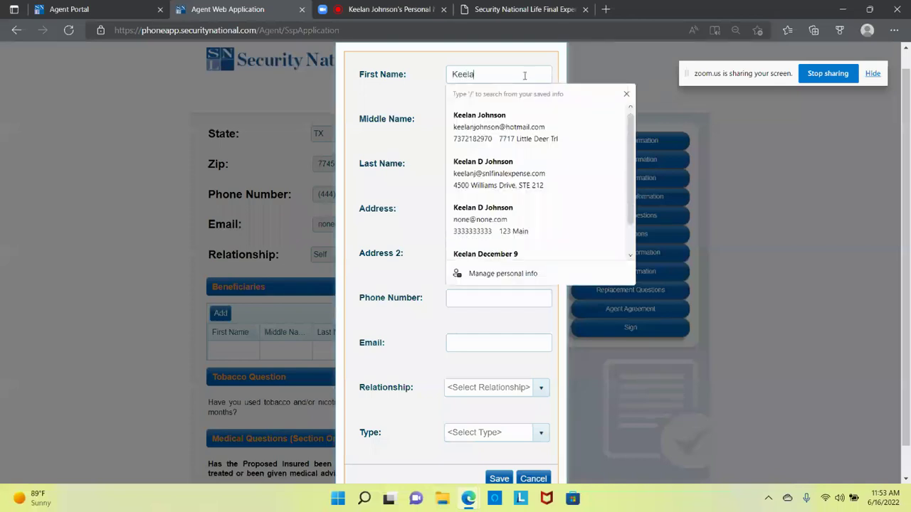
key(Tab)
key(Tab)
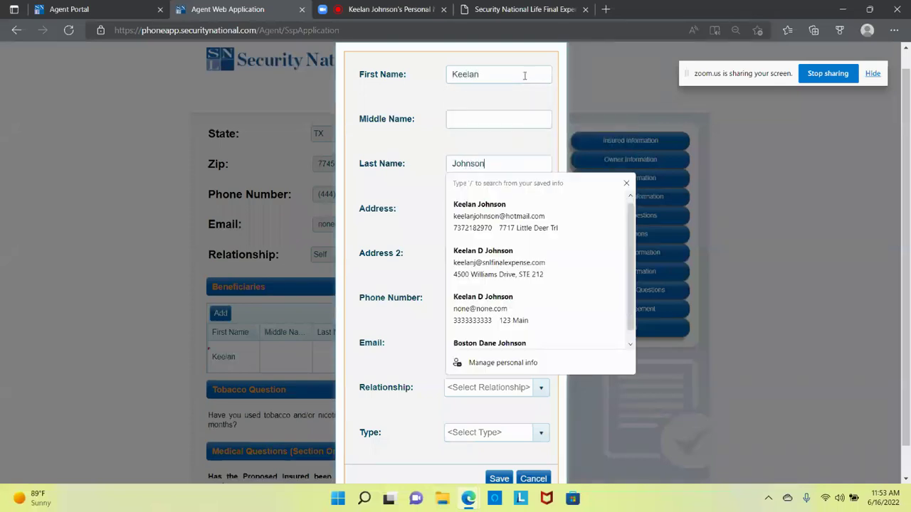
key(Tab)
text(123 Main)
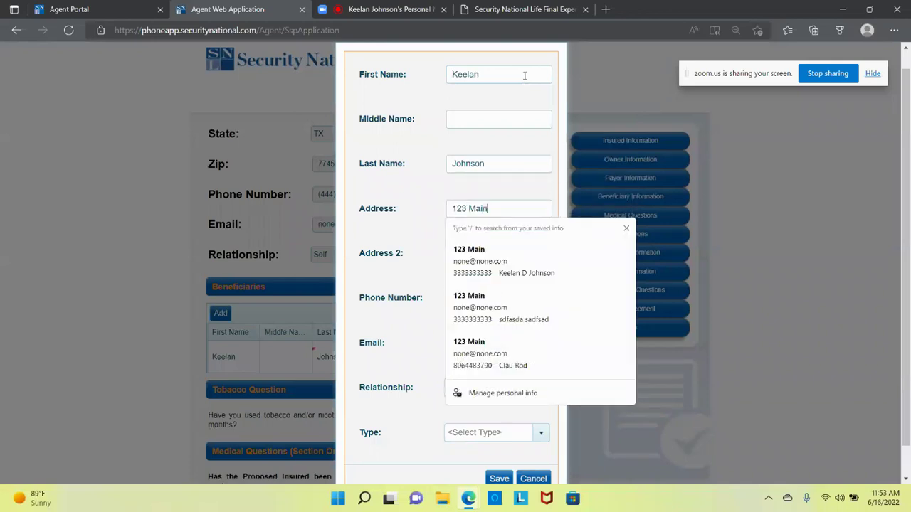
key(Tab)
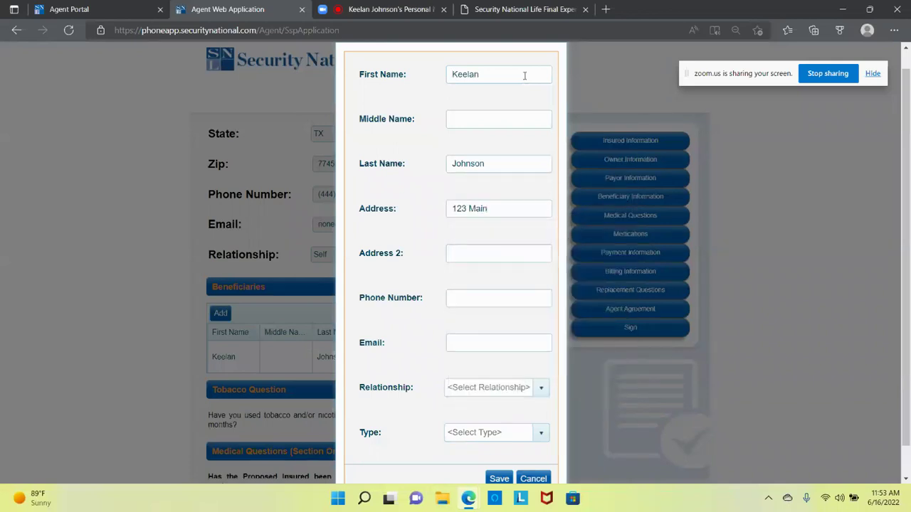
key(Tab)
text(333333333no)
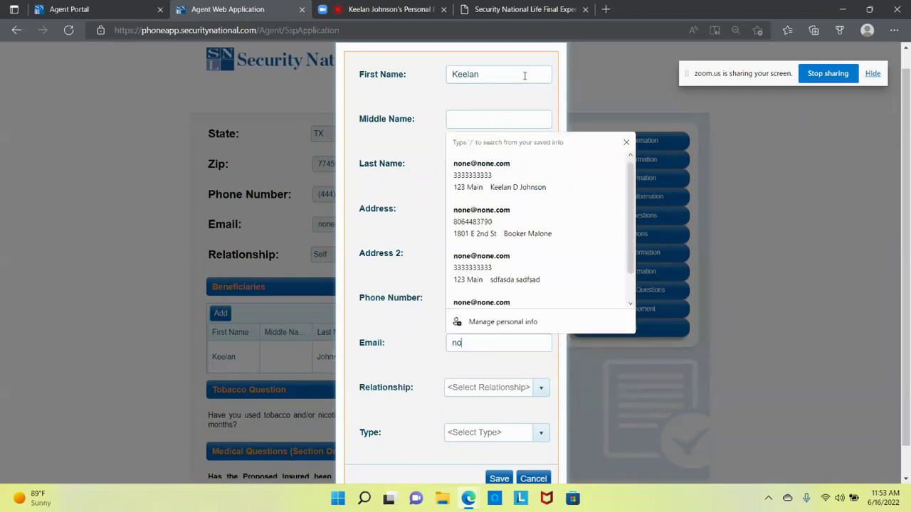
text(ne@none.com)
key(Tab)
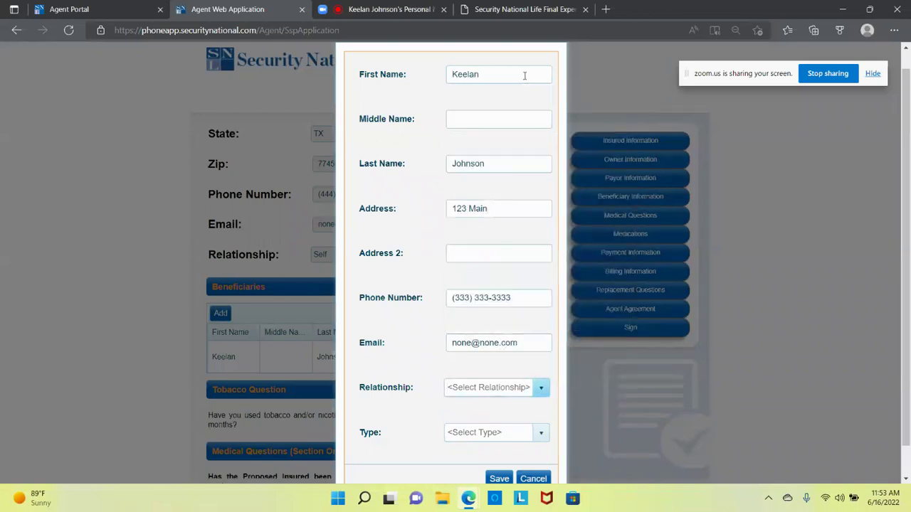
Step: Set relationship to Other described as 'Friend', type Primary, and save the beneficiary
click(548, 387)
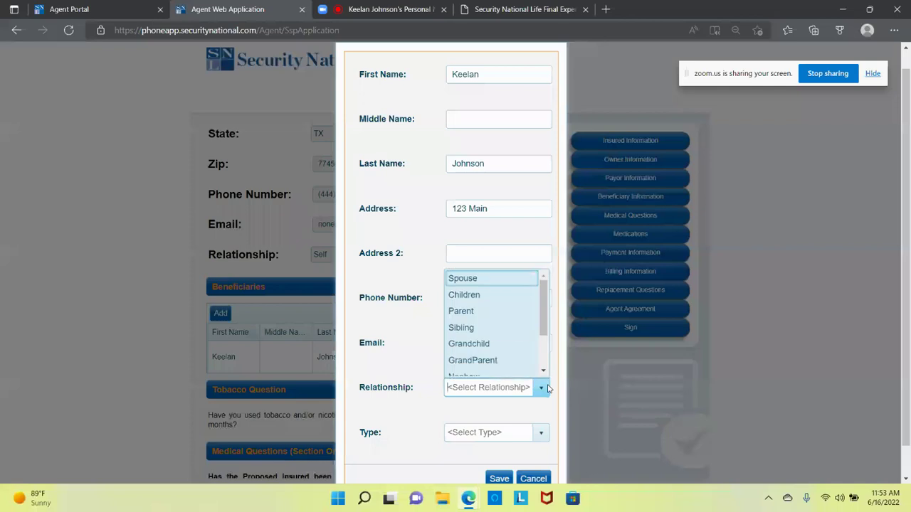
drag(544, 340, 542, 372)
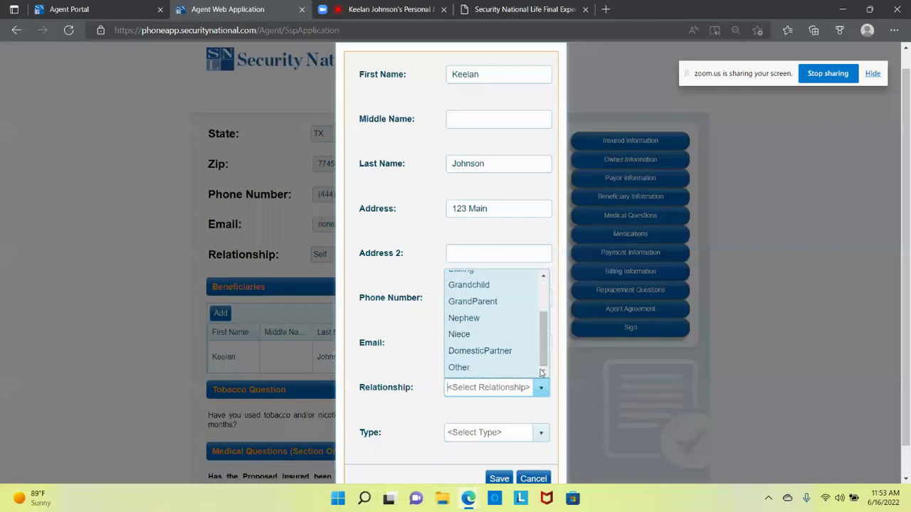
click(526, 368)
scroll(567, 346, down, 1)
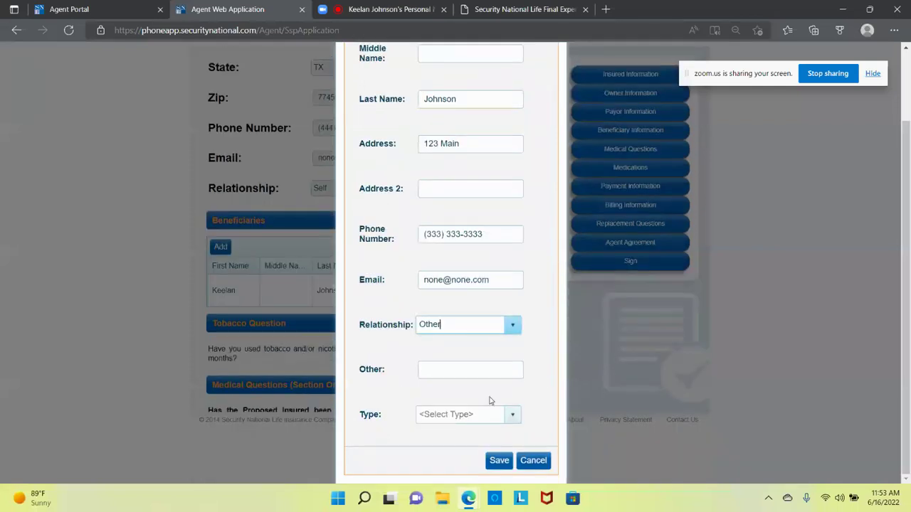
click(493, 371)
text(Friend)
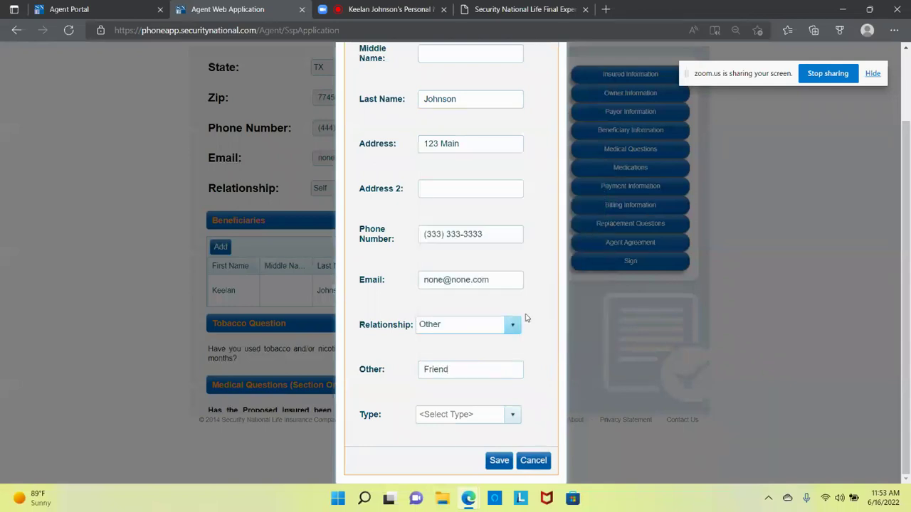
click(511, 323)
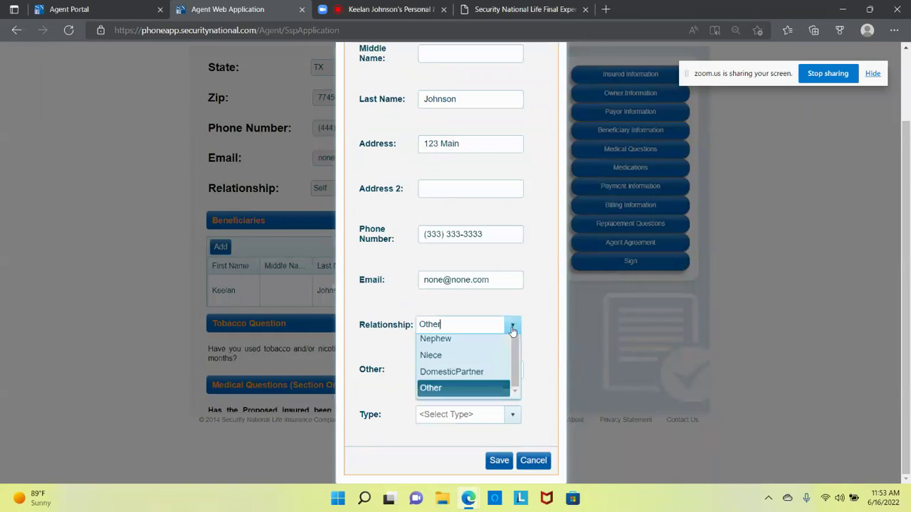
drag(514, 399, 515, 351)
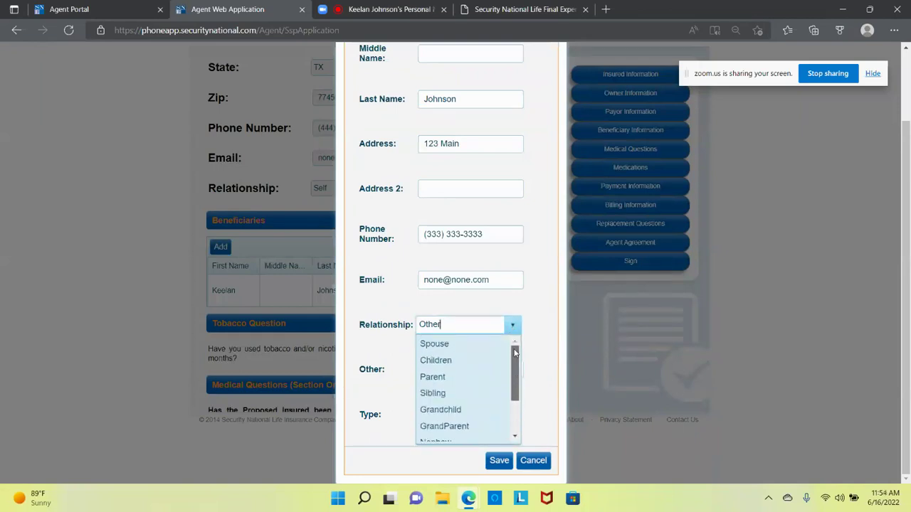
click(534, 311)
click(513, 418)
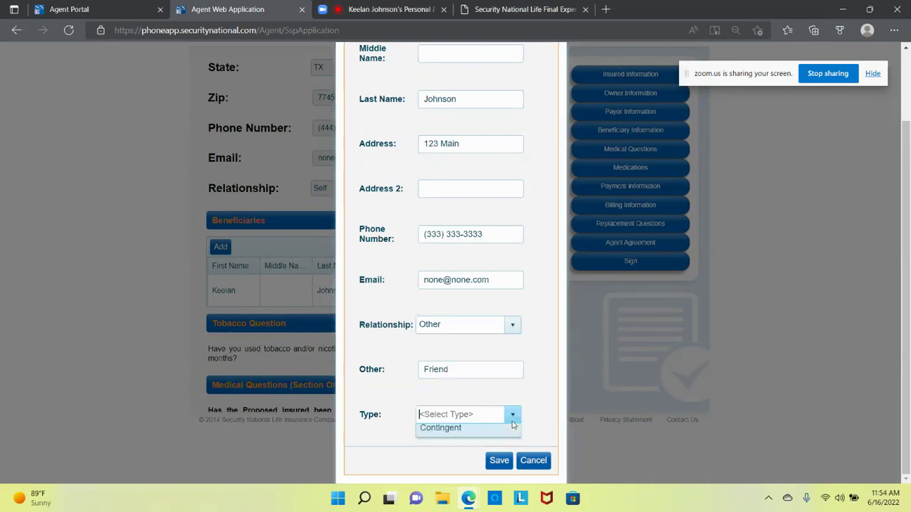
click(493, 437)
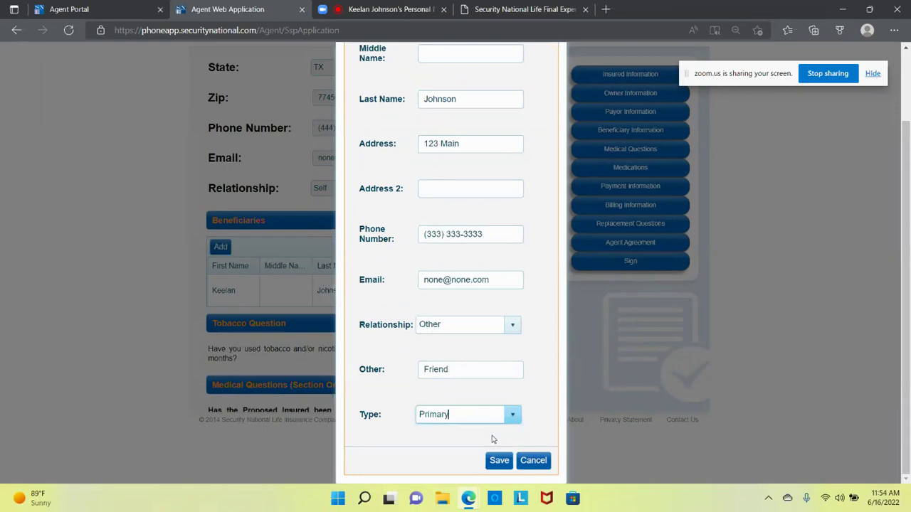
click(498, 461)
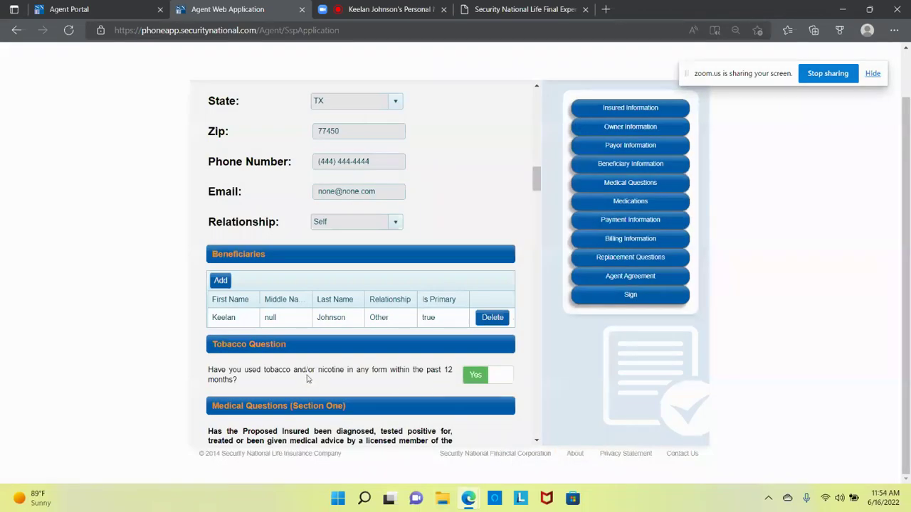
Step: Scroll down to the Tobacco Question and Section One medical questions
scroll(307, 379, down, 3)
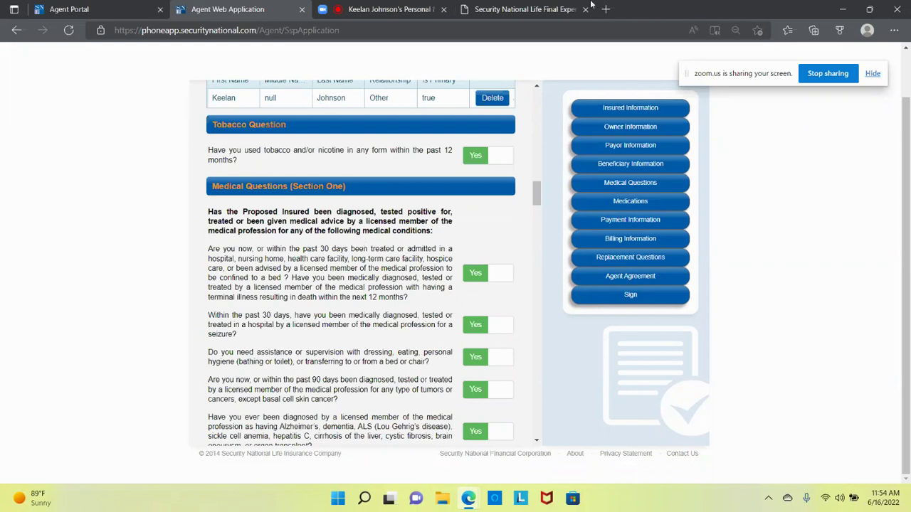
click(408, 9)
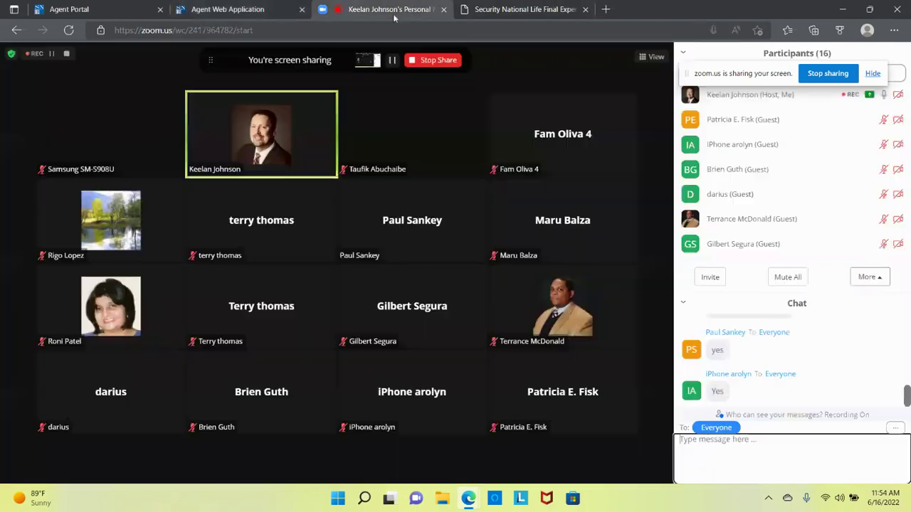
click(282, 11)
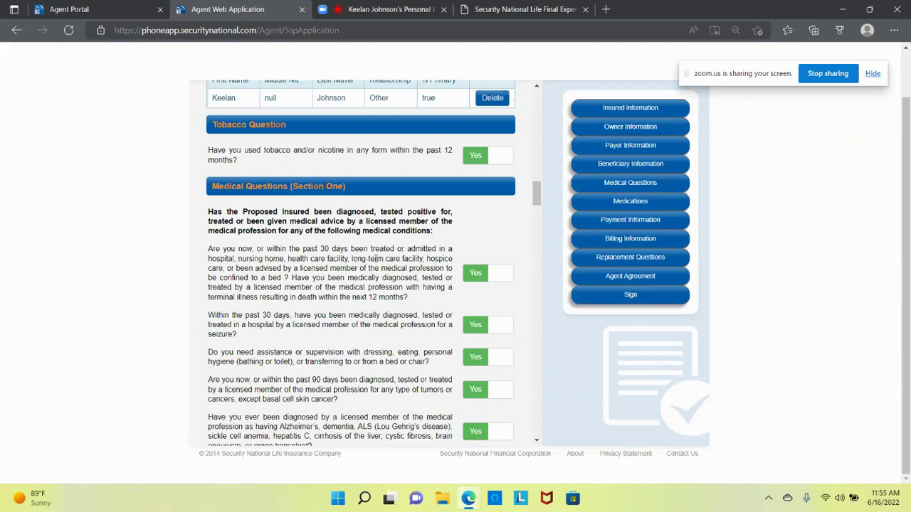
Step: Answer No to the tobacco, 30-day confinement and seizure questions
scroll(376, 258, down, 1)
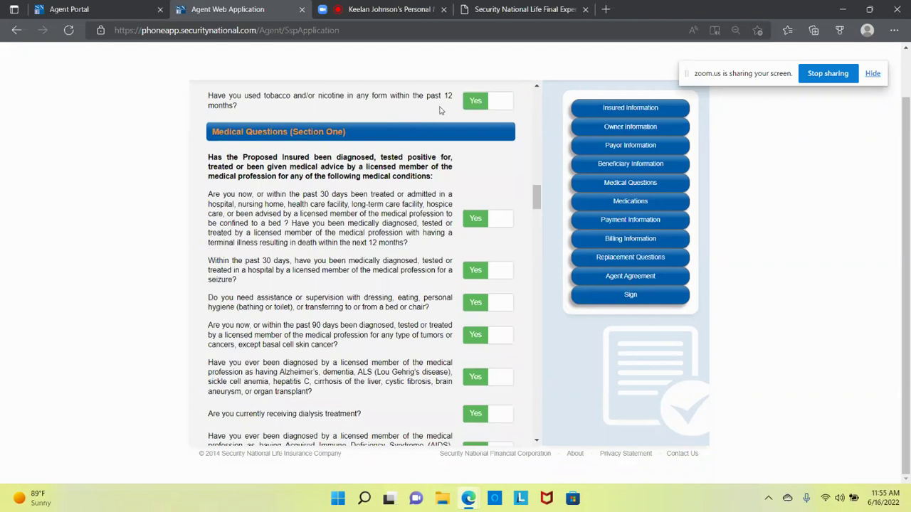
click(497, 105)
drag(350, 195, 385, 195)
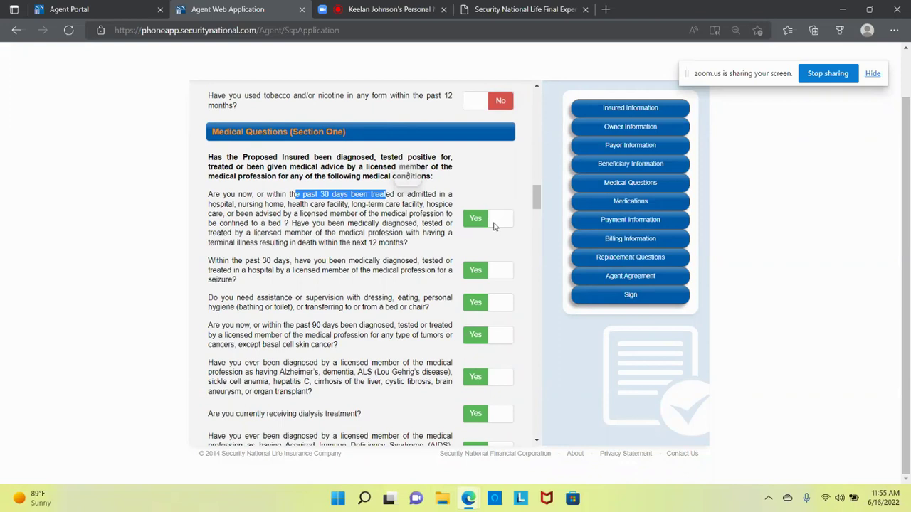
click(495, 224)
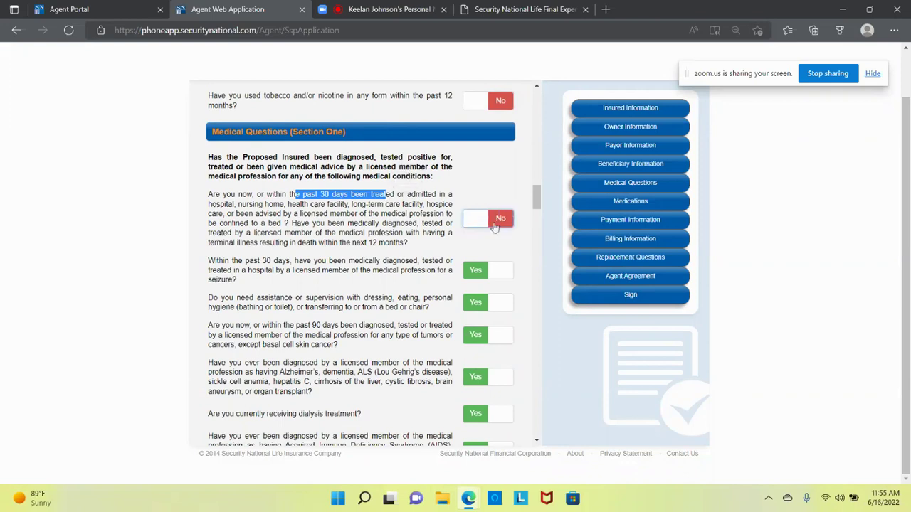
scroll(383, 285, down, 1)
scroll(383, 285, down, 1)
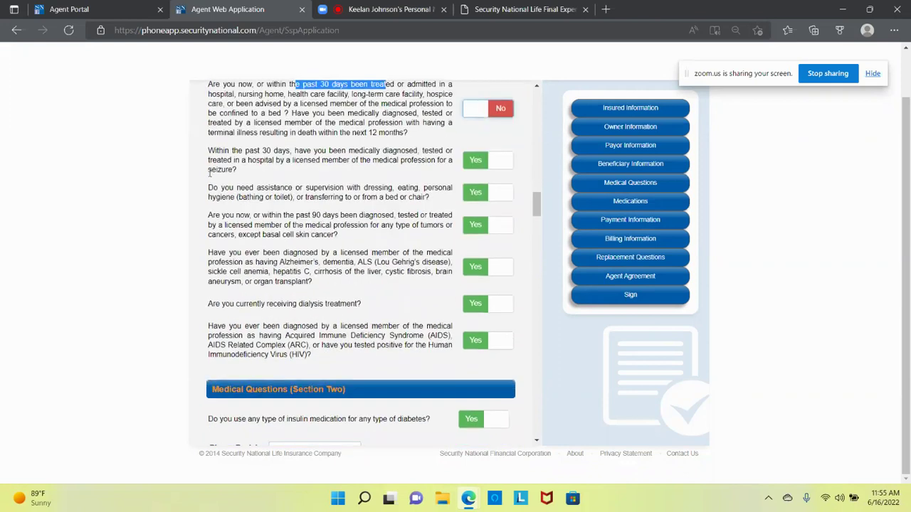
drag(209, 169, 237, 169)
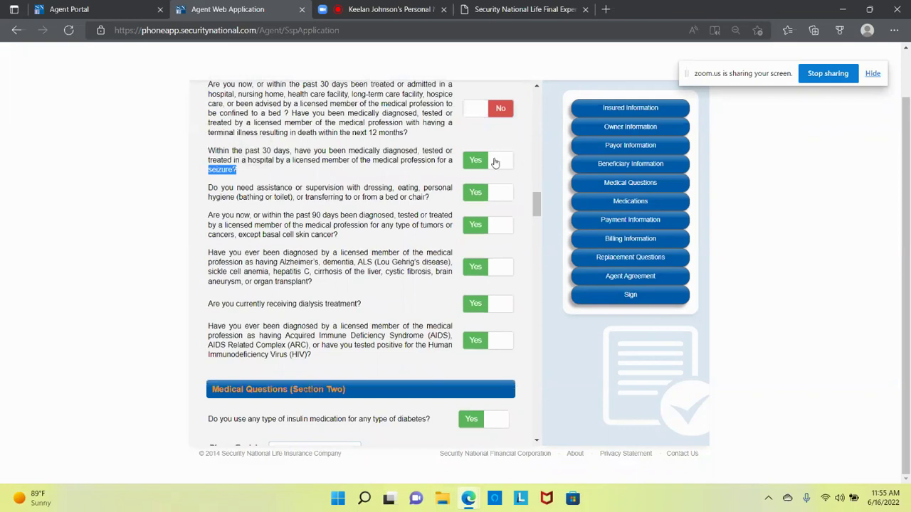
click(495, 163)
Step: Answer No to daily assistance, tumors/cancer, Alzheimer's/dementia, dialysis and HIV/AIDS questions
drag(269, 188, 325, 188)
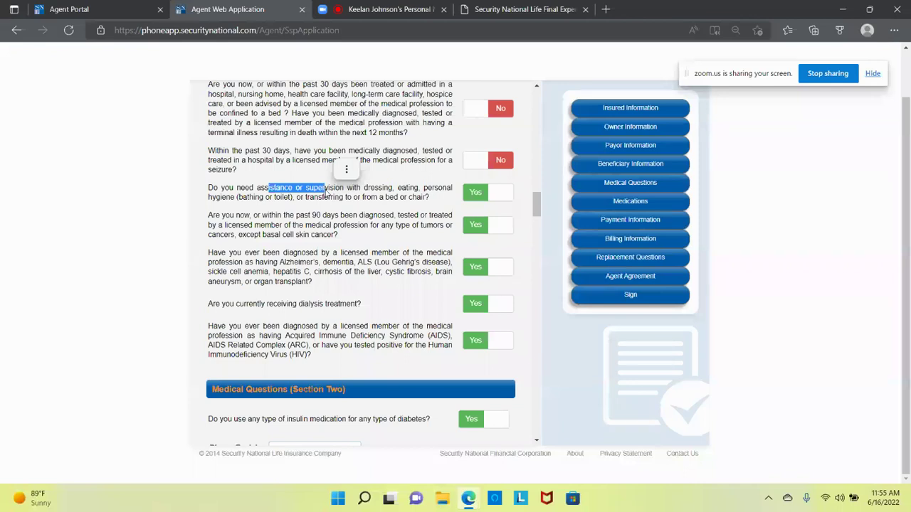
click(507, 191)
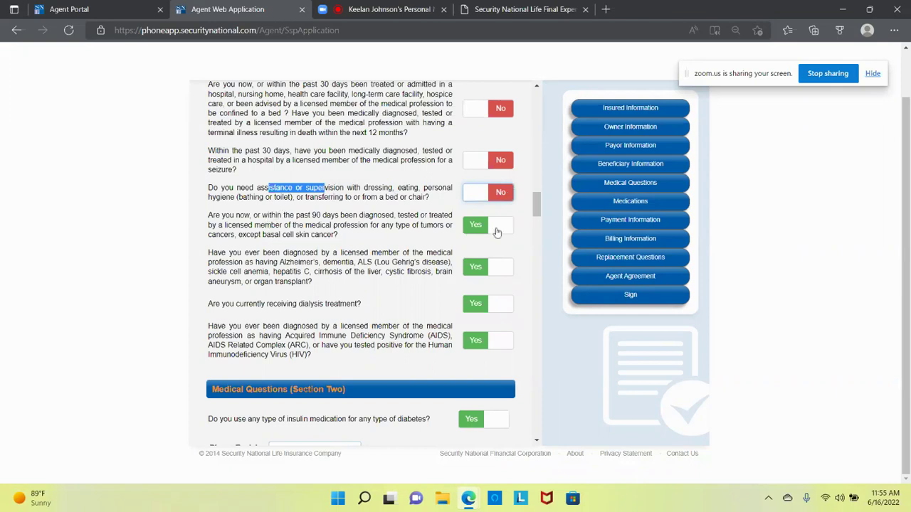
click(497, 229)
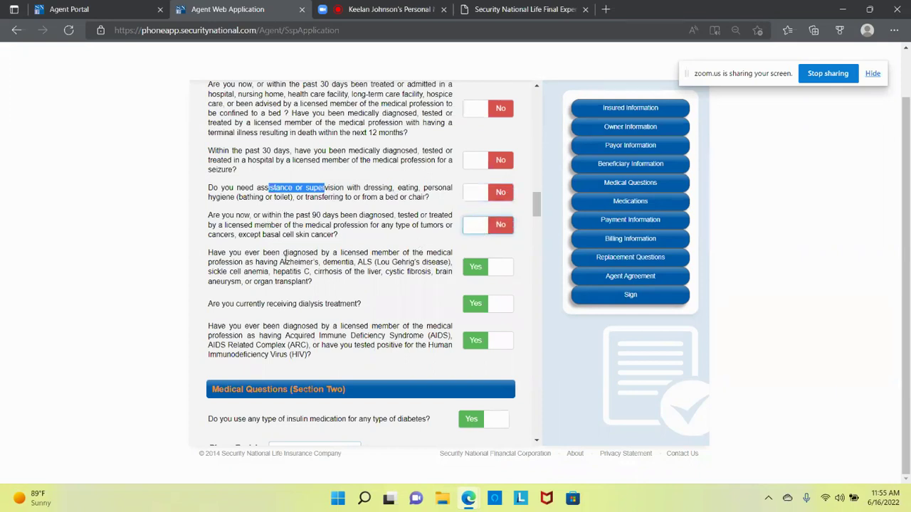
drag(286, 262, 370, 271)
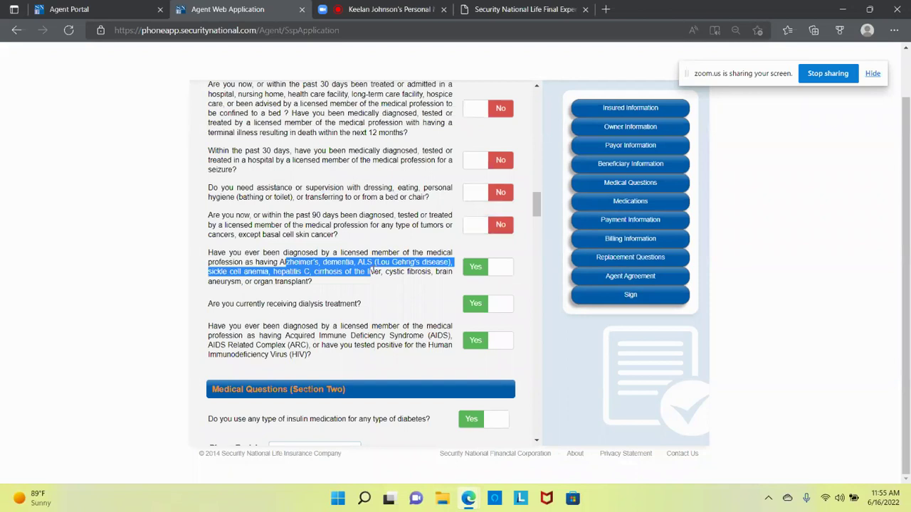
drag(371, 271, 412, 274)
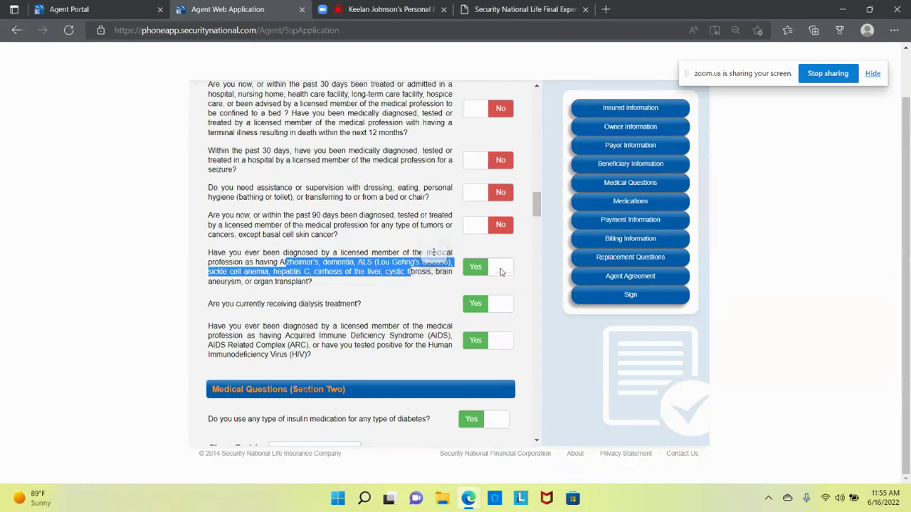
click(501, 274)
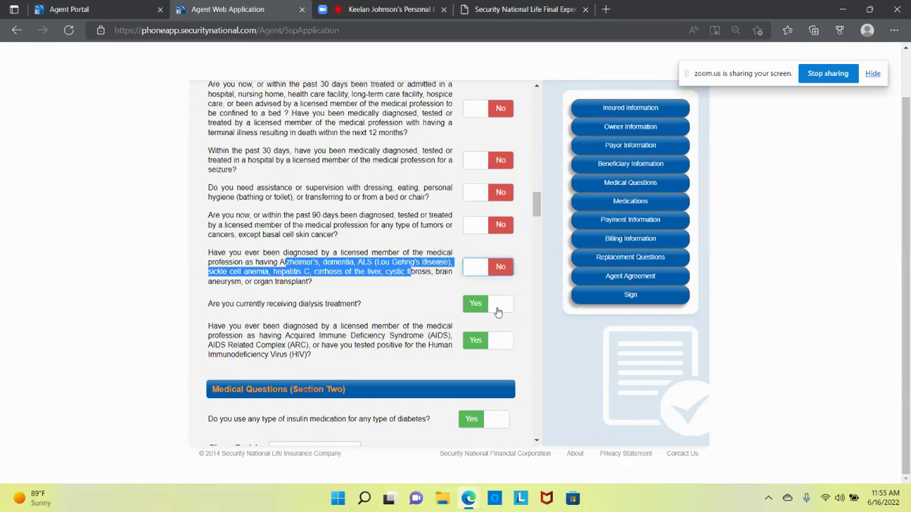
click(498, 311)
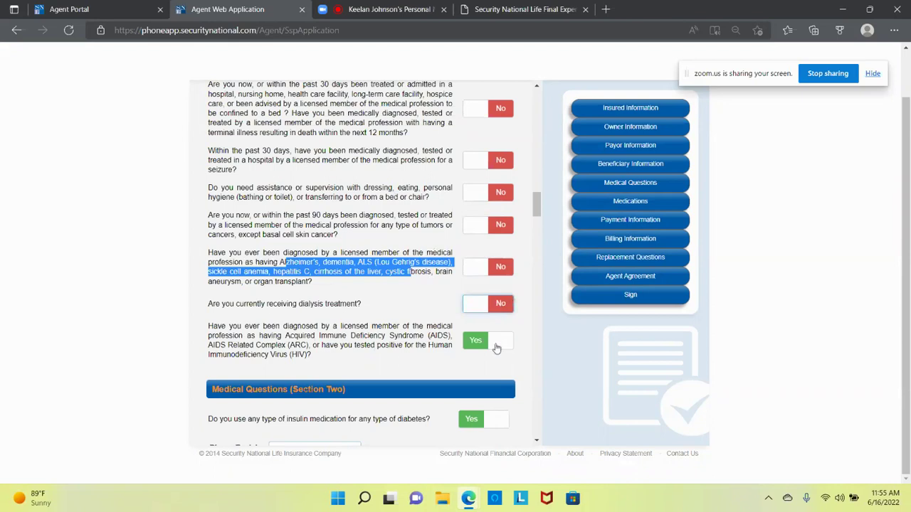
click(497, 347)
click(318, 300)
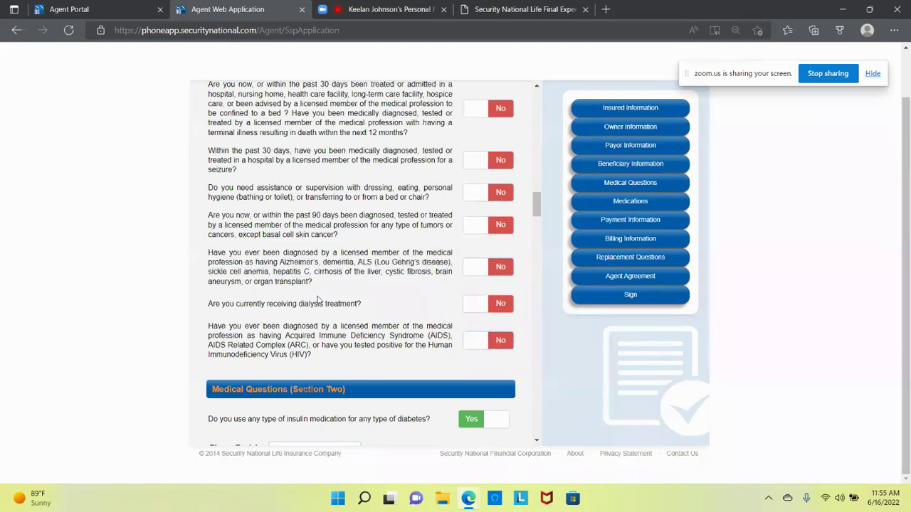
scroll(318, 300, up, 2)
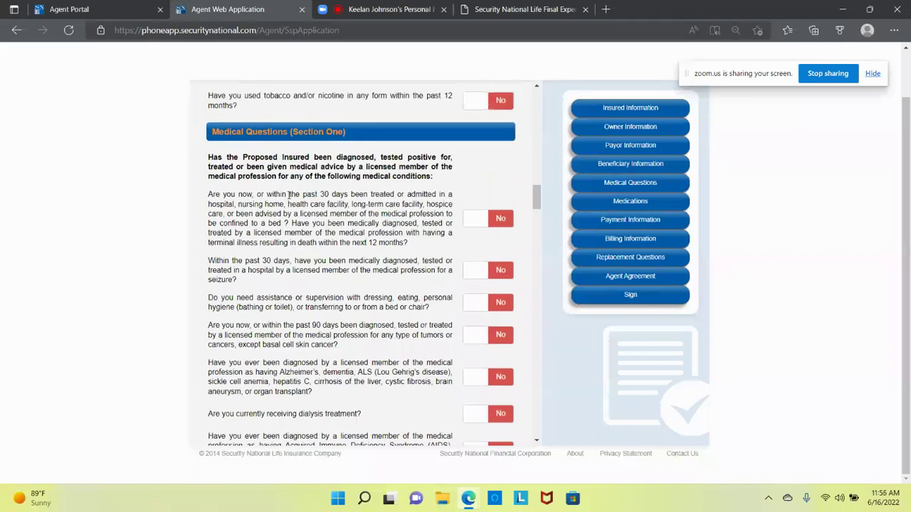
drag(289, 194, 369, 204)
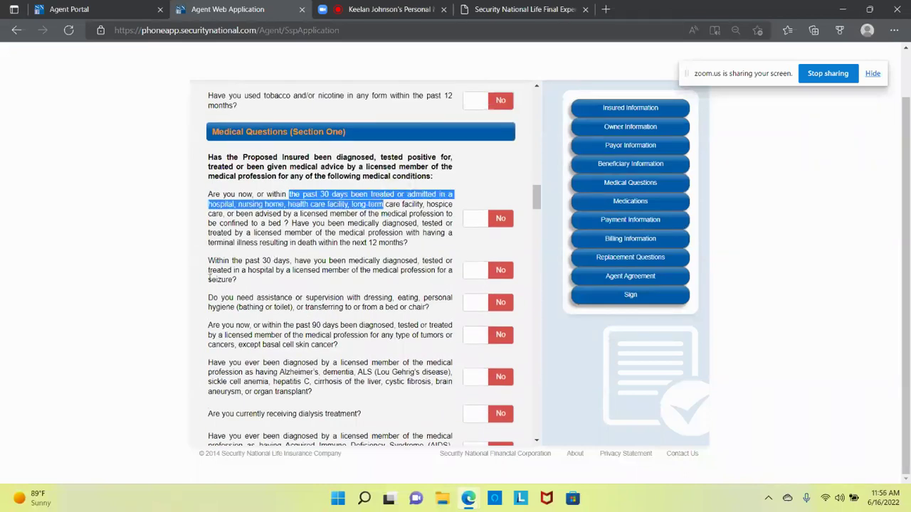
drag(211, 280, 242, 281)
drag(316, 298, 410, 306)
scroll(411, 306, down, 2)
drag(286, 214, 389, 215)
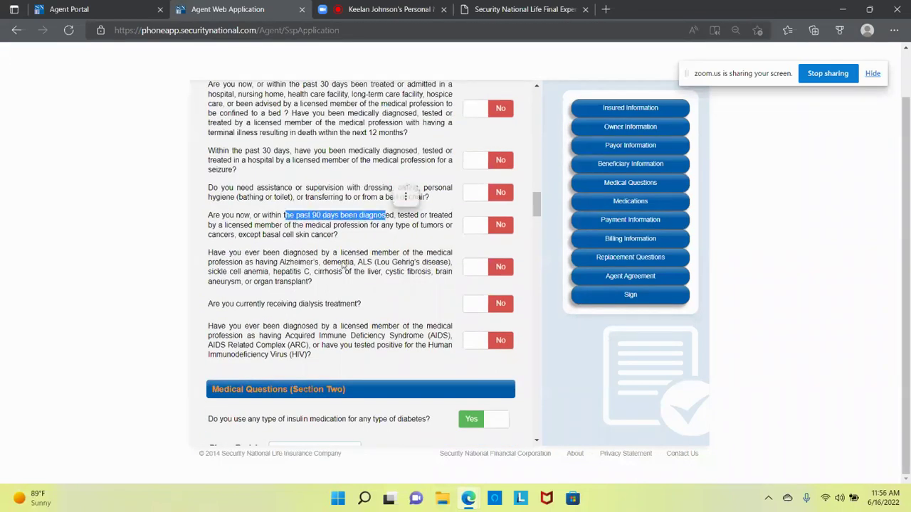
drag(281, 262, 431, 282)
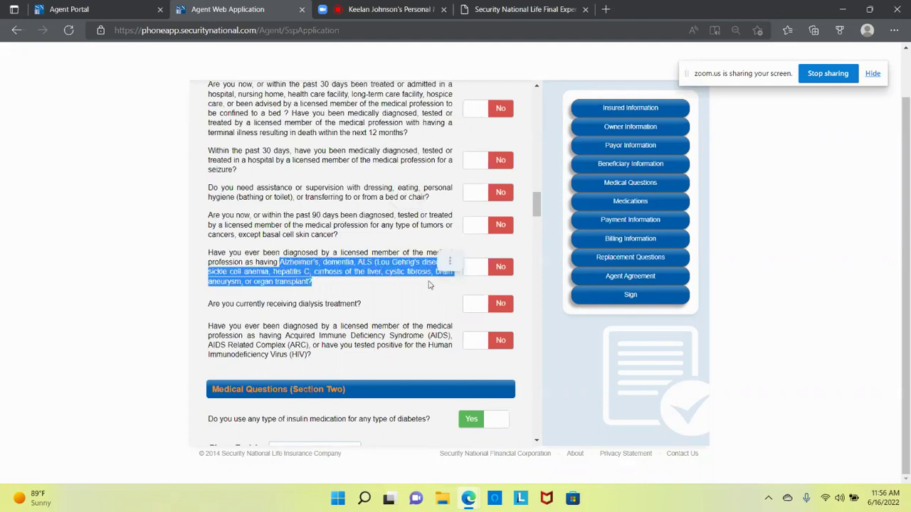
drag(288, 304, 359, 304)
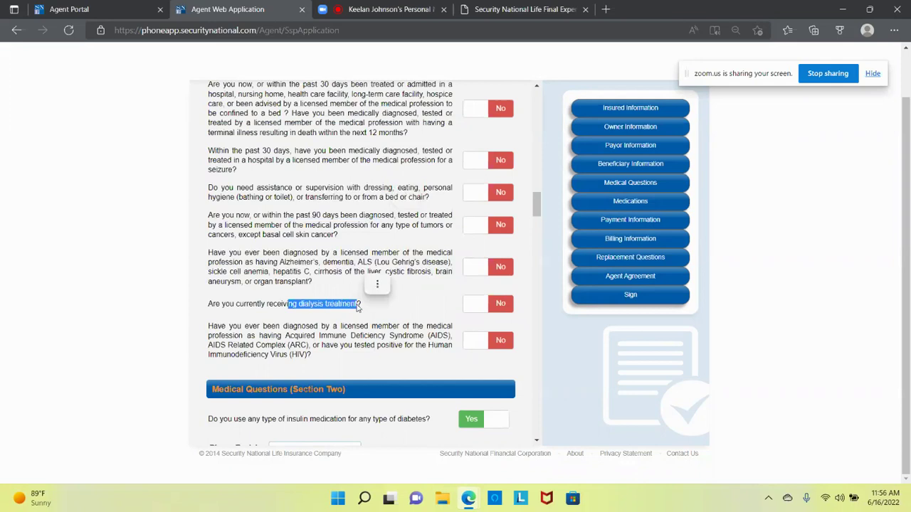
drag(210, 355, 311, 355)
click(331, 333)
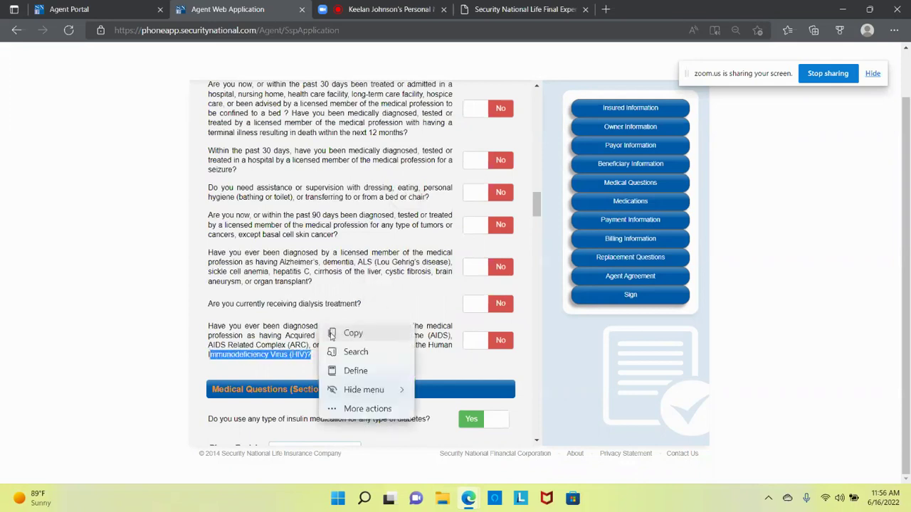
click(409, 294)
scroll(409, 294, down, 3)
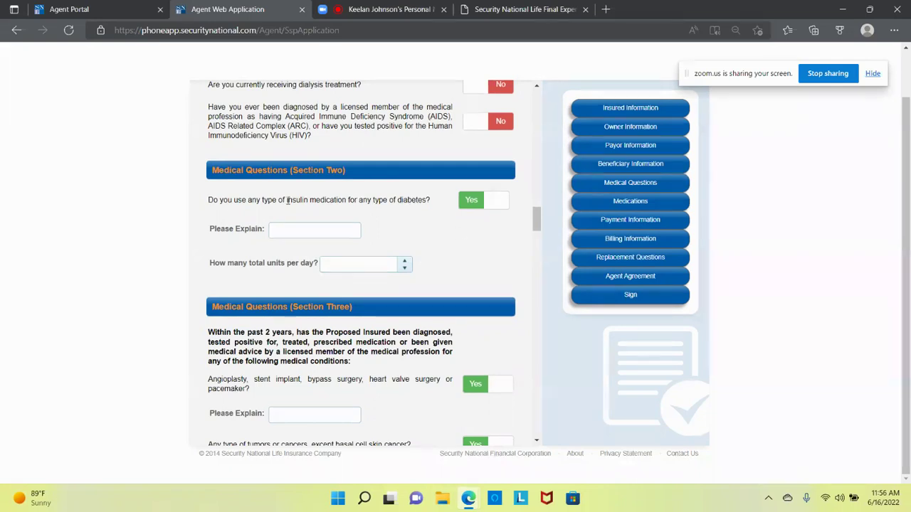
drag(273, 200, 440, 207)
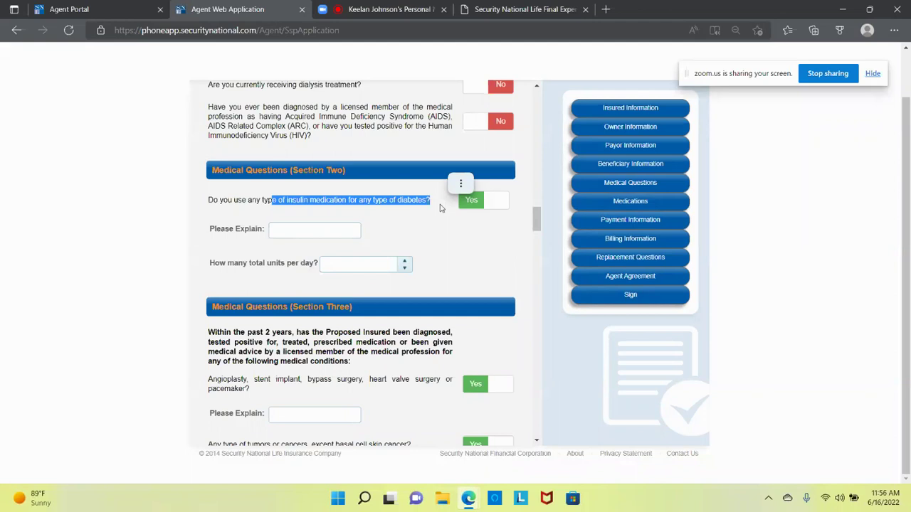
click(430, 209)
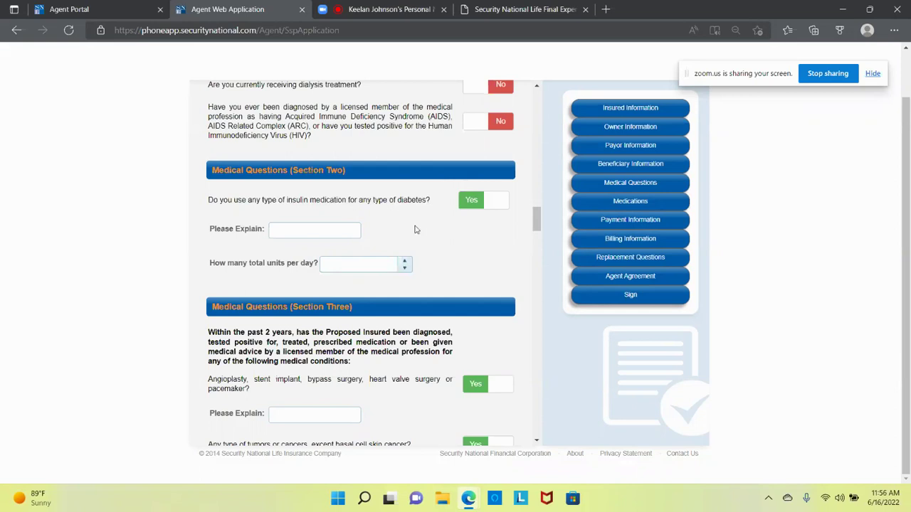
scroll(416, 229, down, 5)
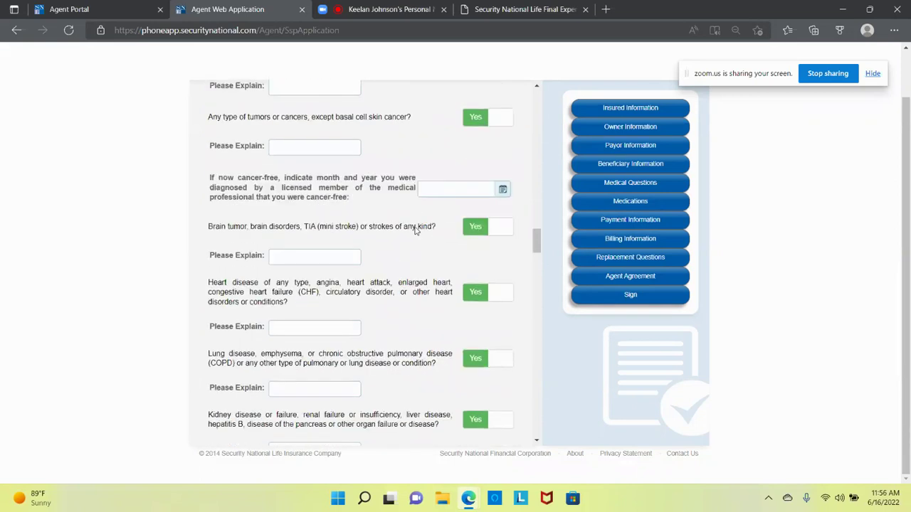
scroll(416, 229, down, 2)
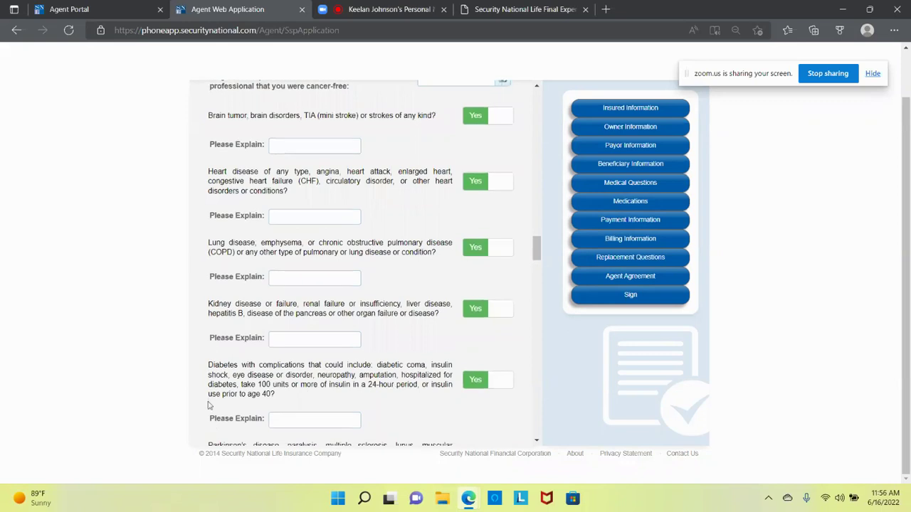
drag(210, 365, 310, 398)
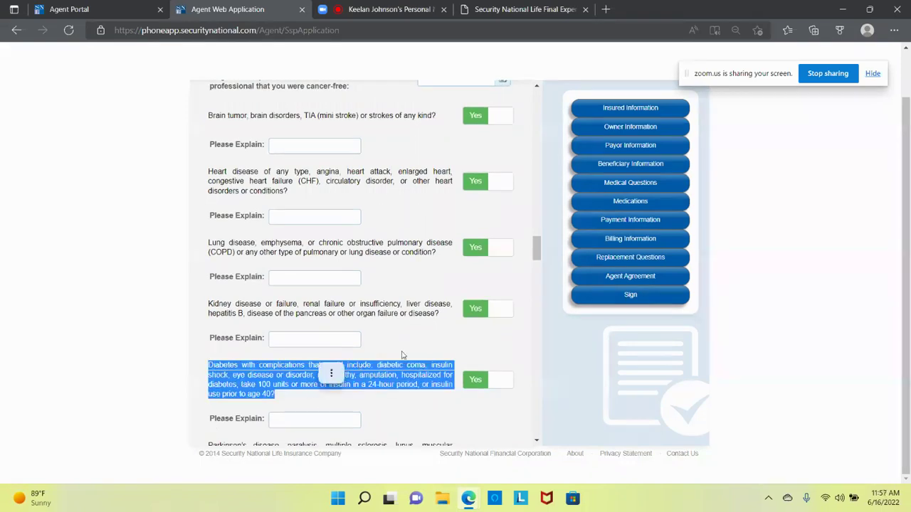
scroll(402, 354, up, 8)
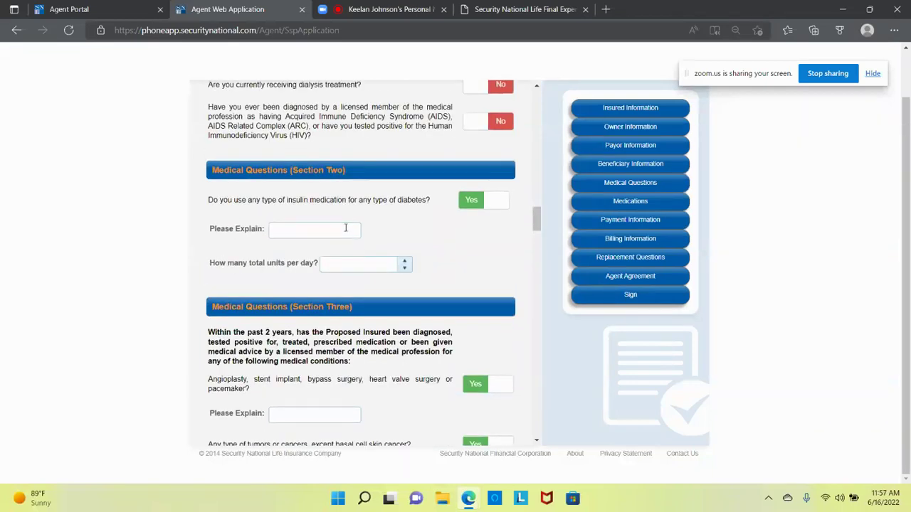
Step: Enter insulin as the explanation and 60 units per day
click(345, 229)
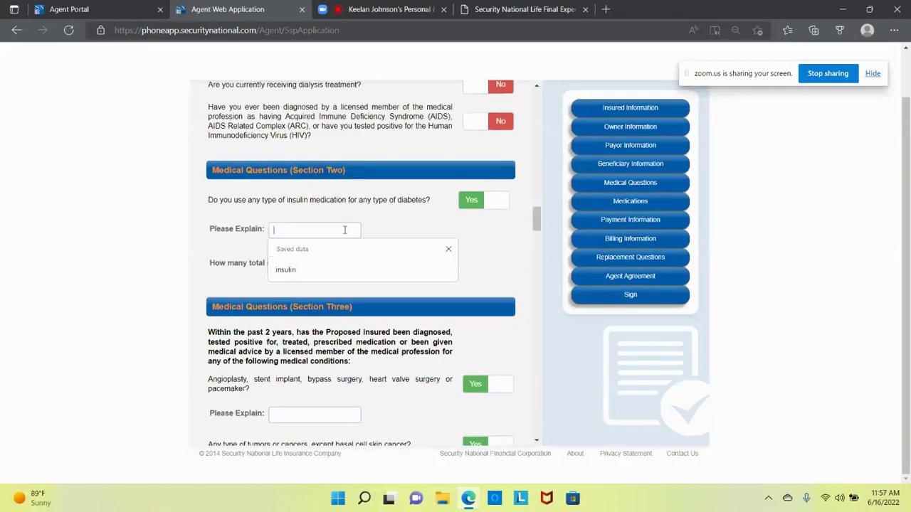
click(343, 272)
click(347, 264)
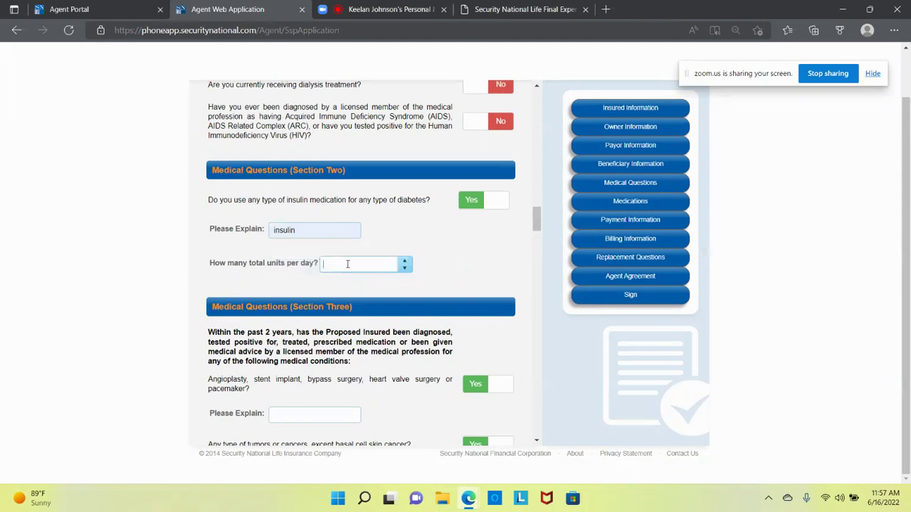
text(60)
click(374, 213)
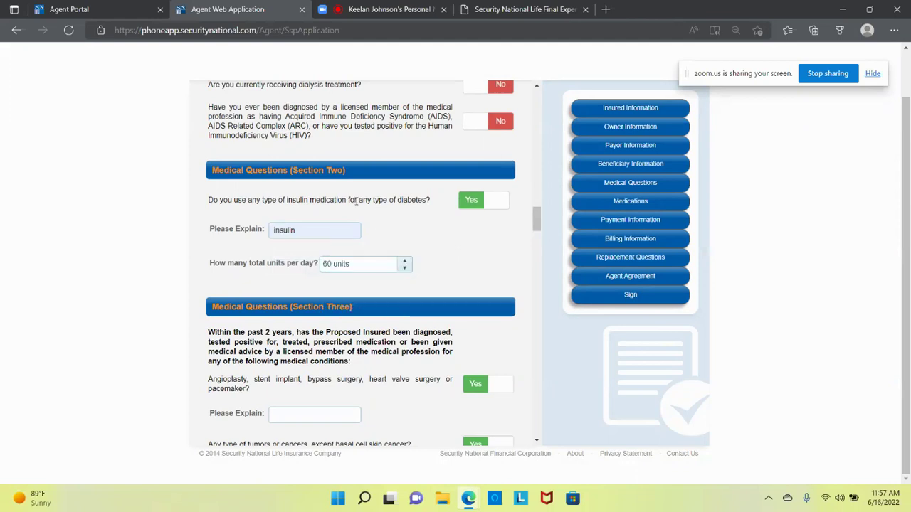
Step: Erase the insulin explanation and switch the insulin-for-diabetes question to No
drag(255, 203, 382, 213)
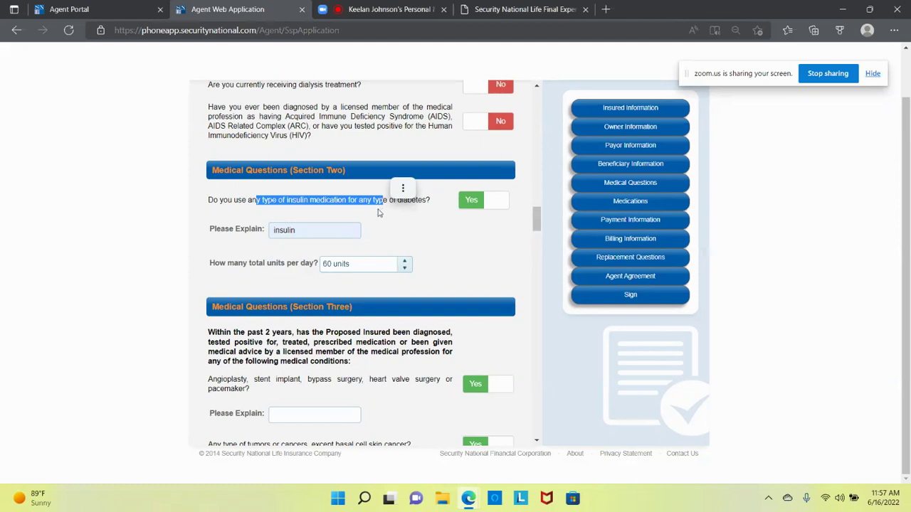
click(430, 234)
click(332, 231)
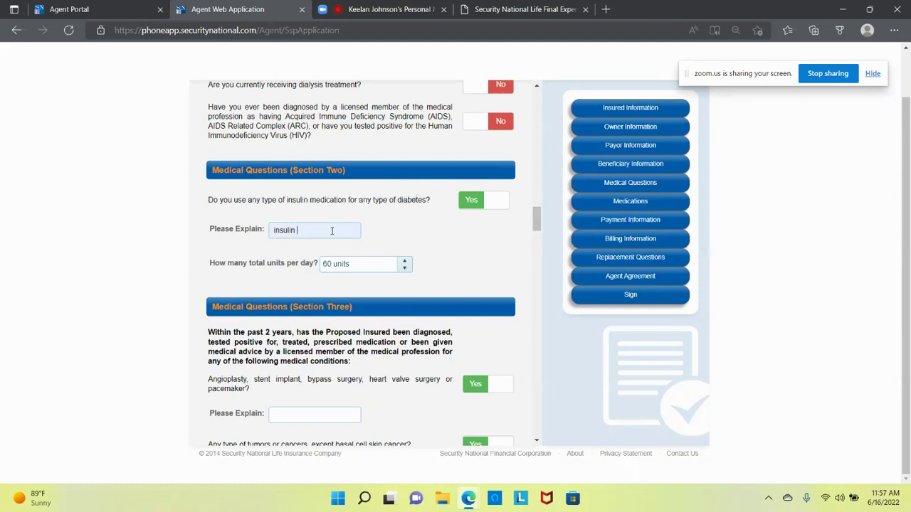
key(BackSpace)
key(BackSpace)
key(BackSpace)
key(BackSpace)
key(BackSpace)
key(BackSpace)
key(BackSpace)
key(BackSpace)
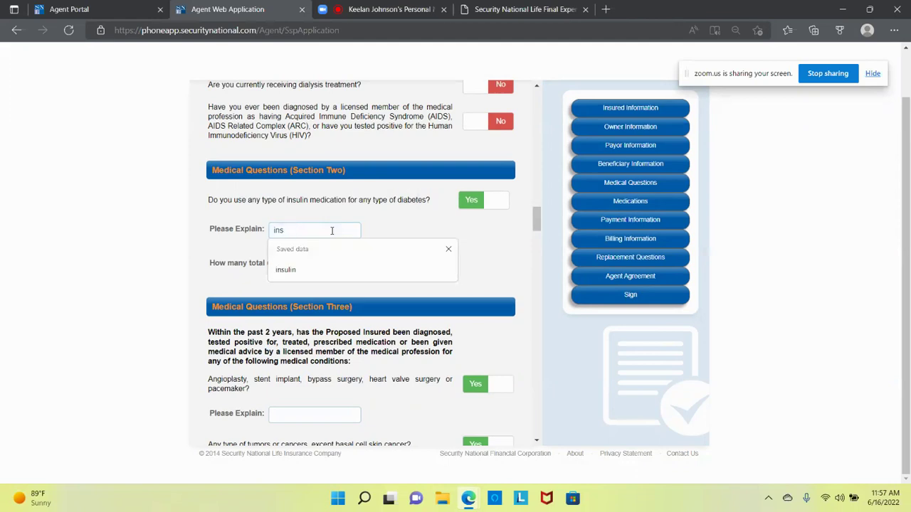
click(494, 201)
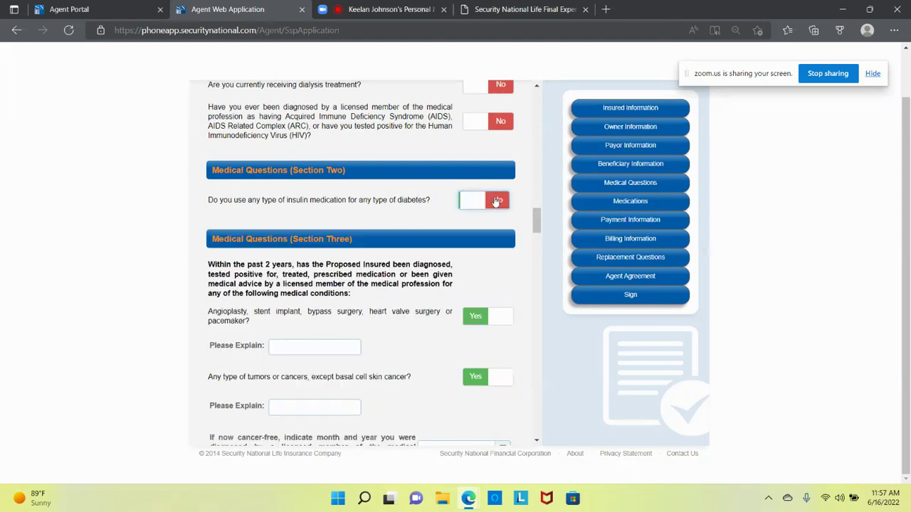
Step: Answer No to the angioplasty, stent, bypass, valve surgery or pacemaker question in Section Three
scroll(300, 313, down, 3)
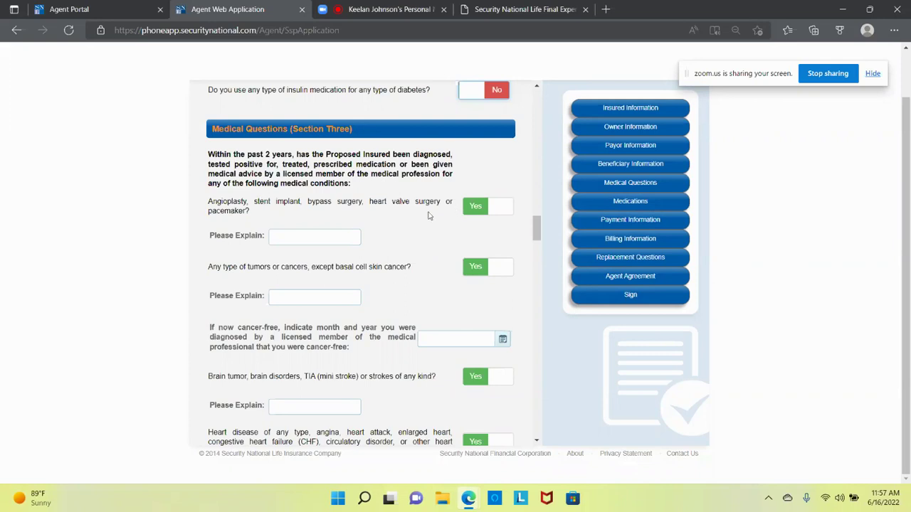
click(500, 208)
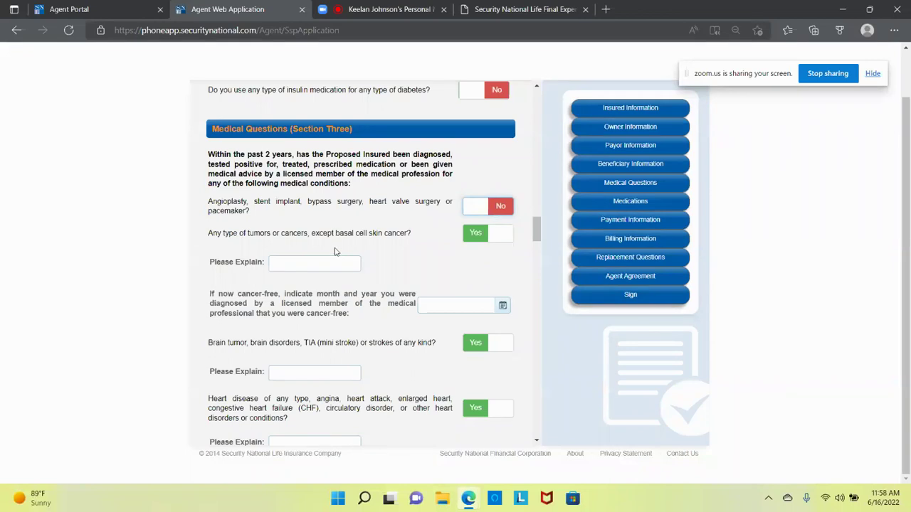
scroll(335, 251, up, 10)
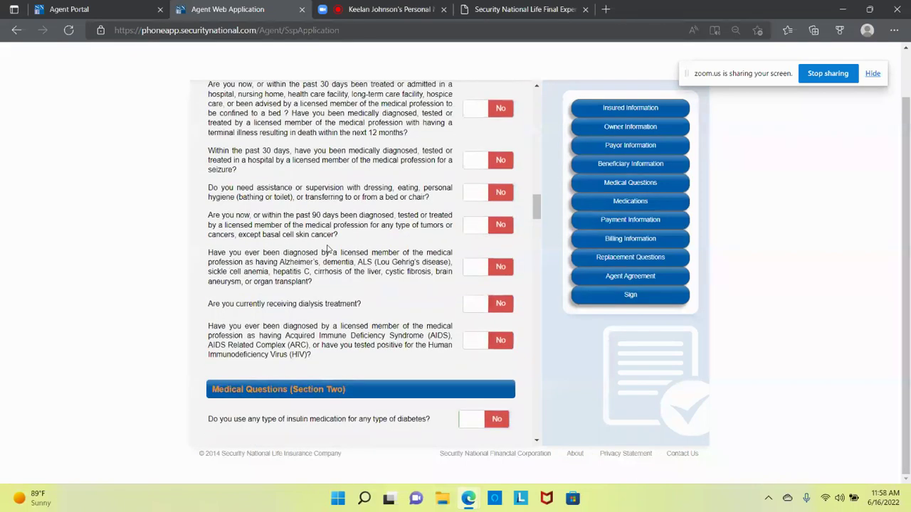
scroll(328, 248, down, 3)
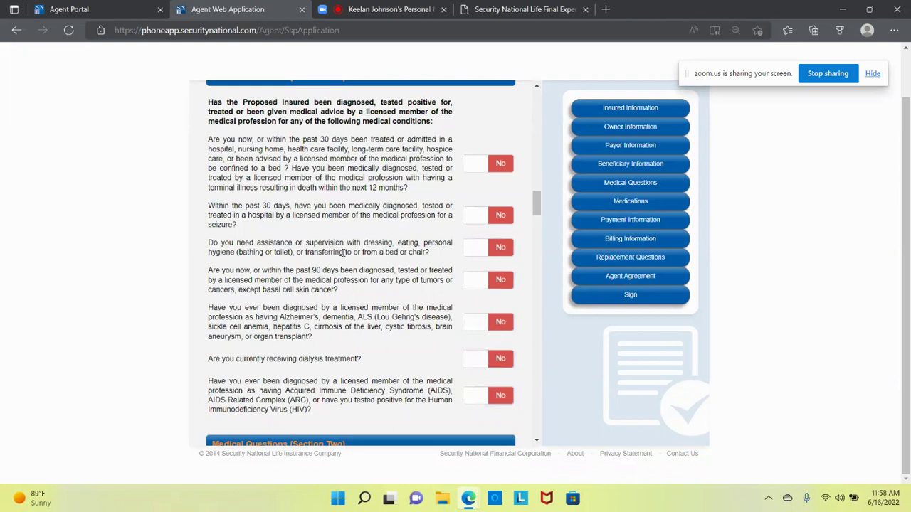
drag(257, 269, 342, 290)
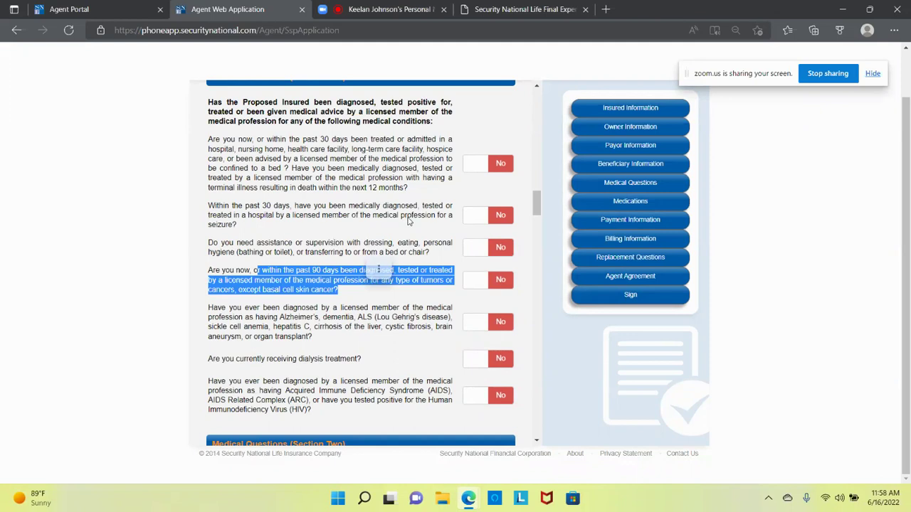
click(378, 271)
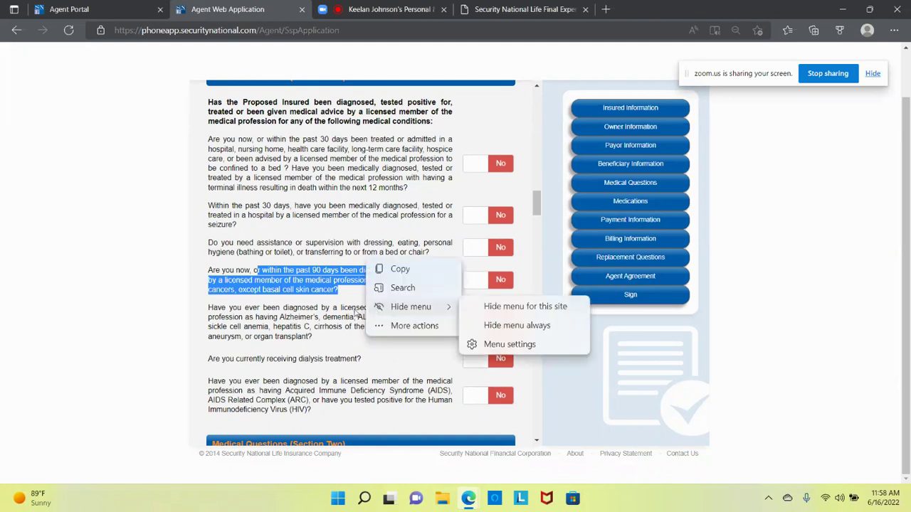
click(345, 314)
scroll(344, 314, down, 7)
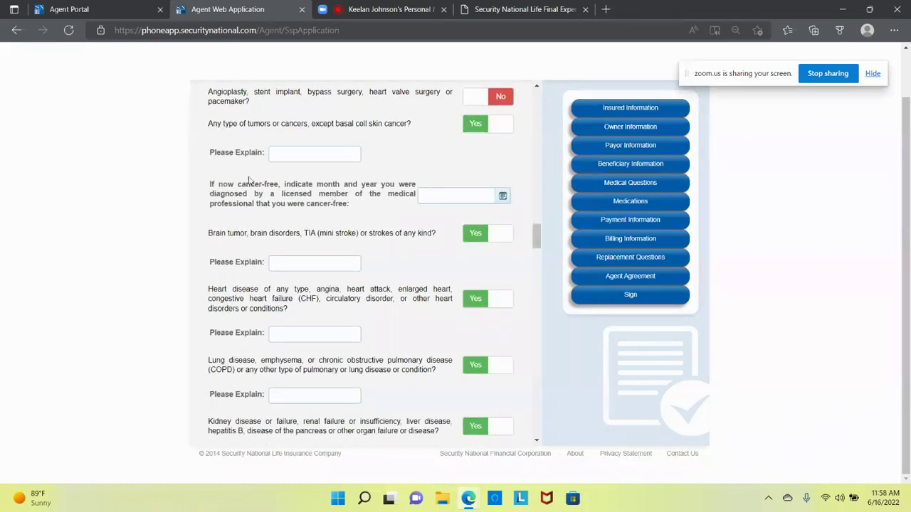
drag(240, 185, 384, 186)
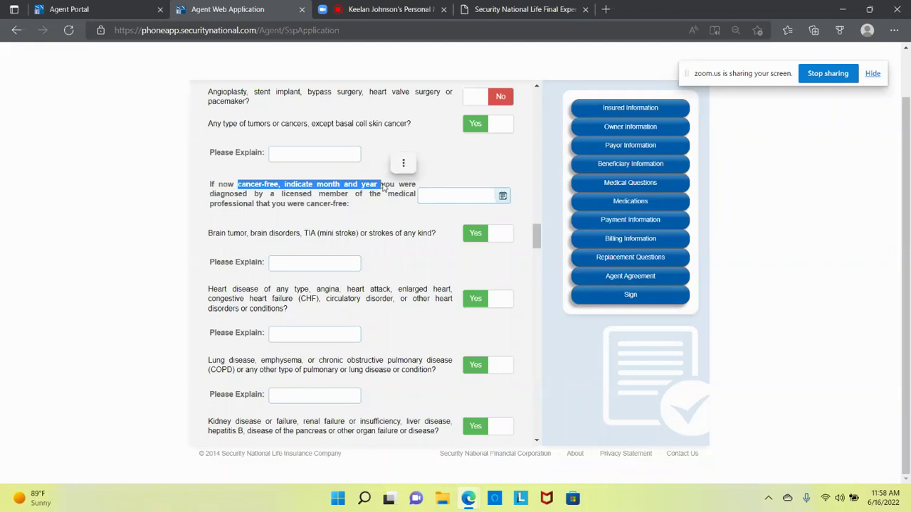
scroll(385, 187, up, 3)
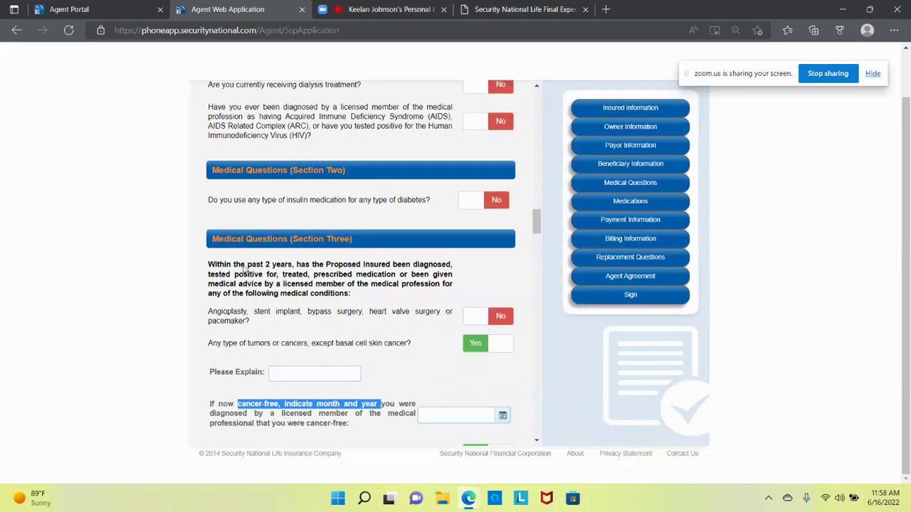
scroll(306, 304, down, 2)
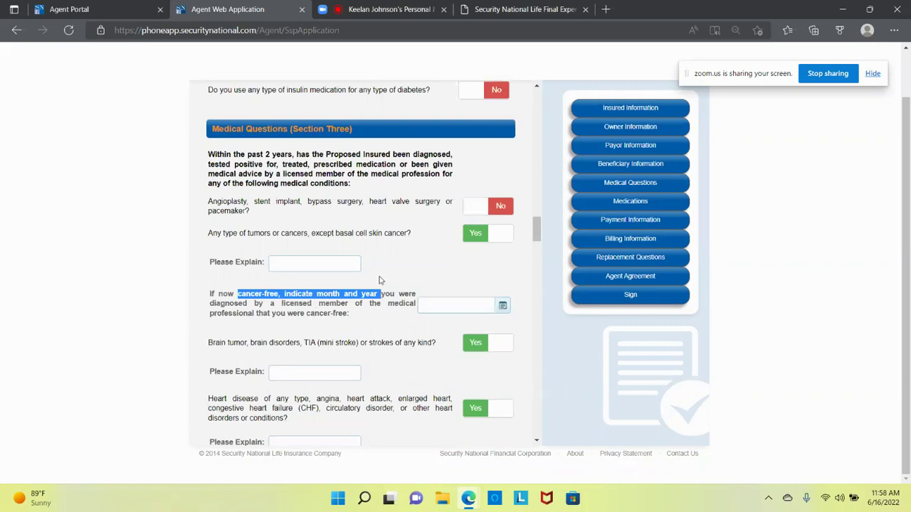
Step: Answer No to the tumors/cancers, brain tumor/stroke and heart disease questions
click(399, 277)
click(500, 233)
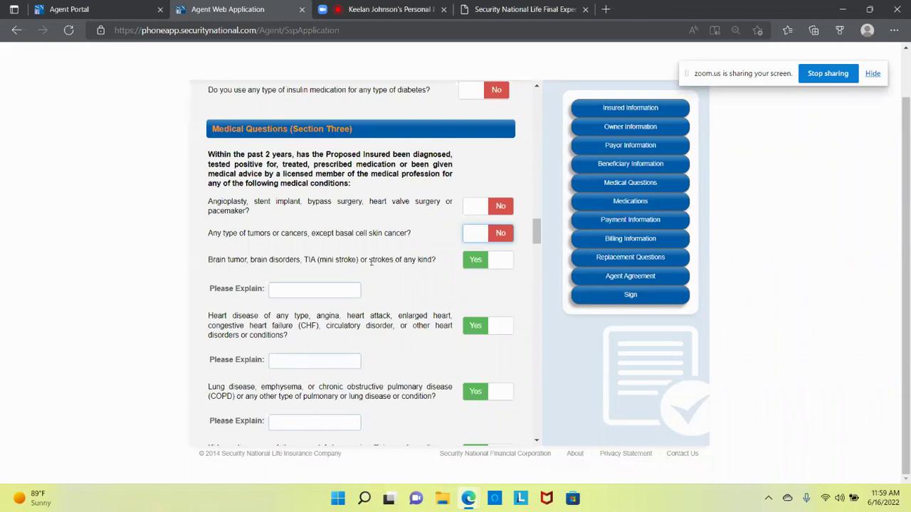
click(492, 262)
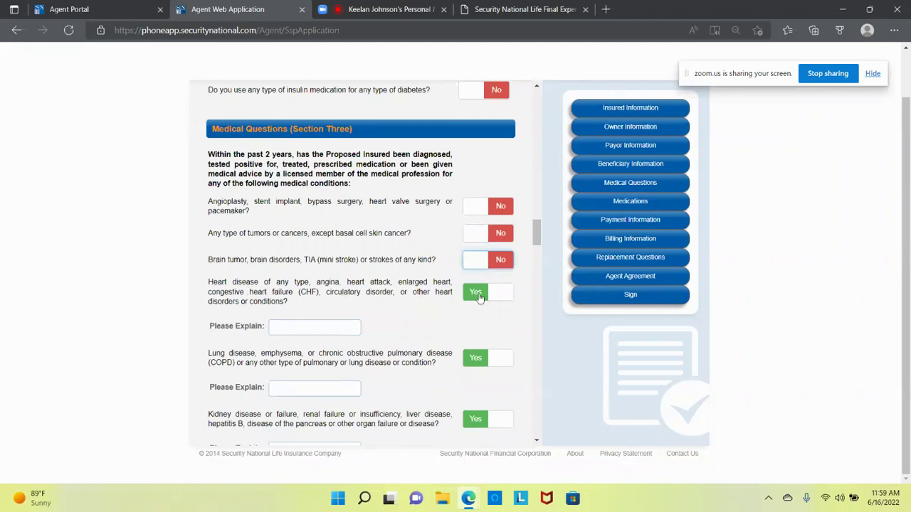
click(500, 297)
Step: Answer No to the lung disease and kidney/liver disease questions, briefly checking the Zoom meeting
scroll(270, 344, down, 3)
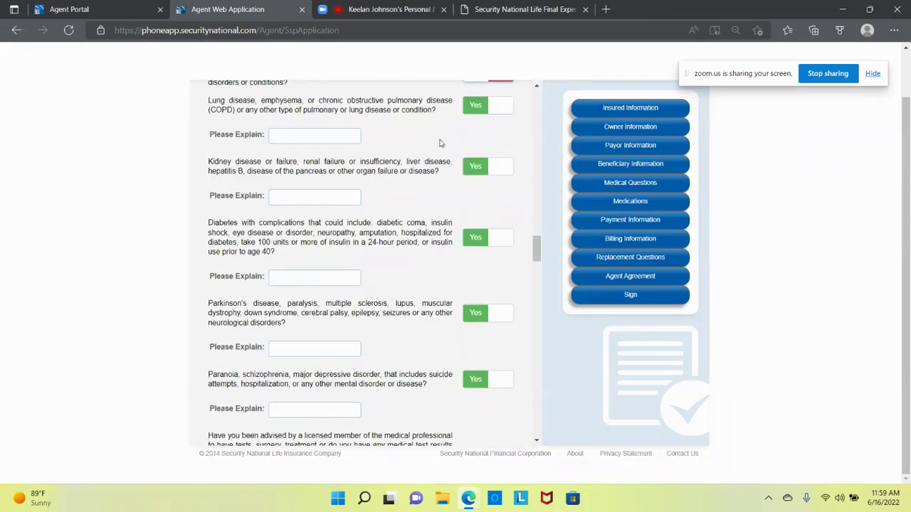
click(499, 108)
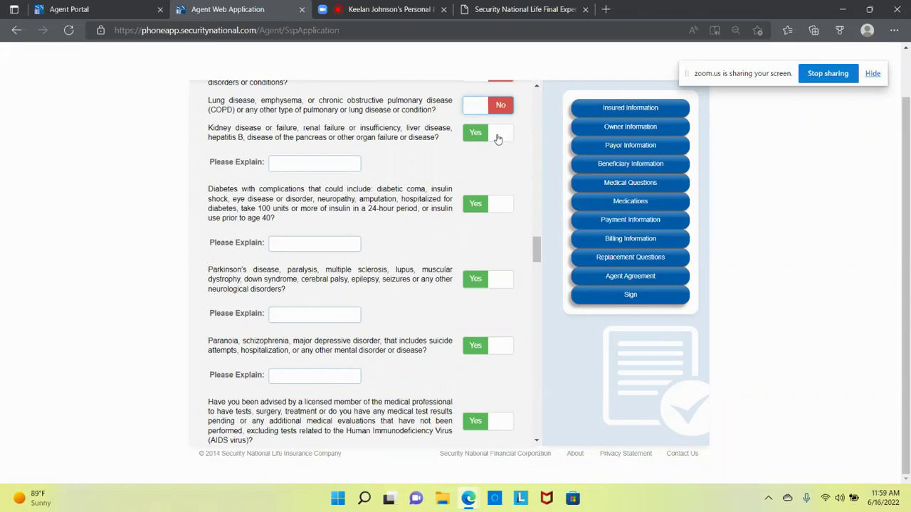
click(497, 135)
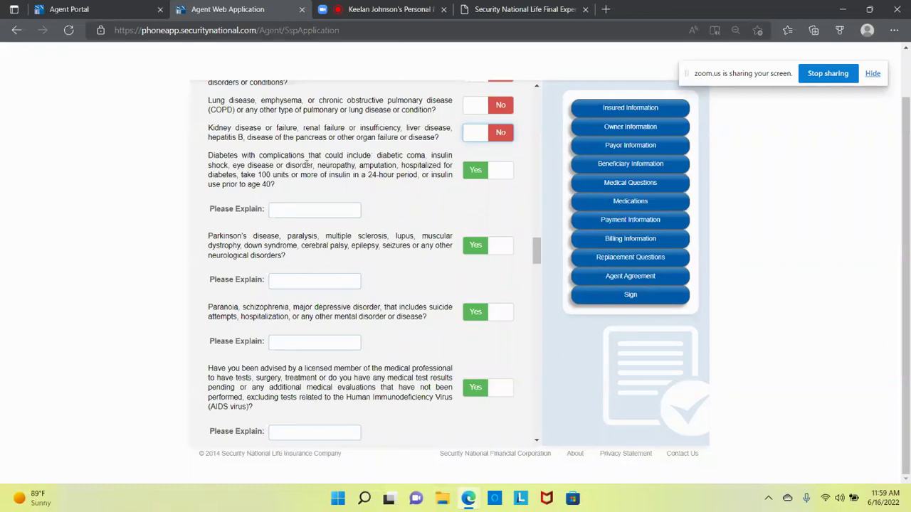
drag(286, 165, 399, 165)
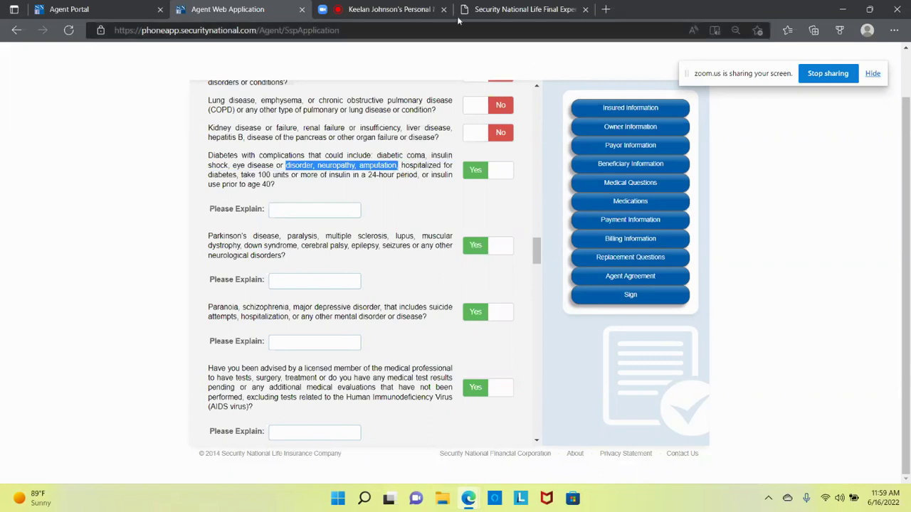
click(398, 10)
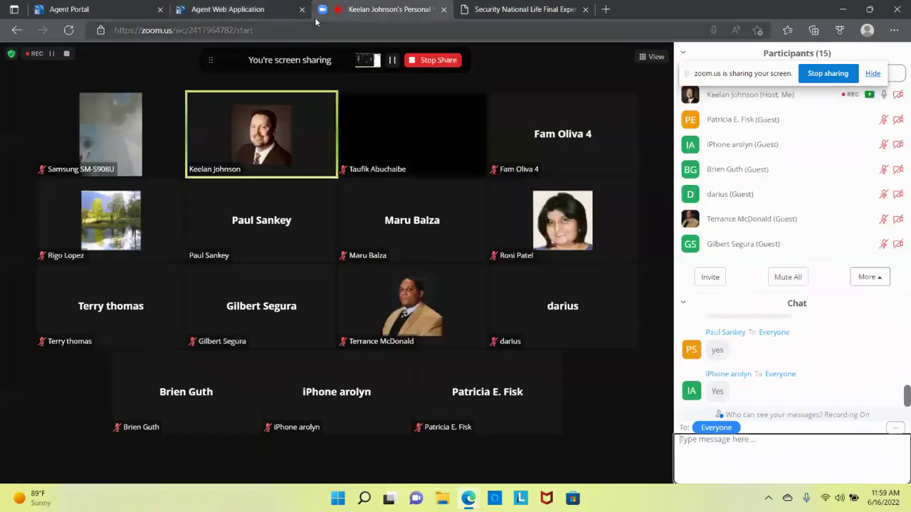
click(271, 9)
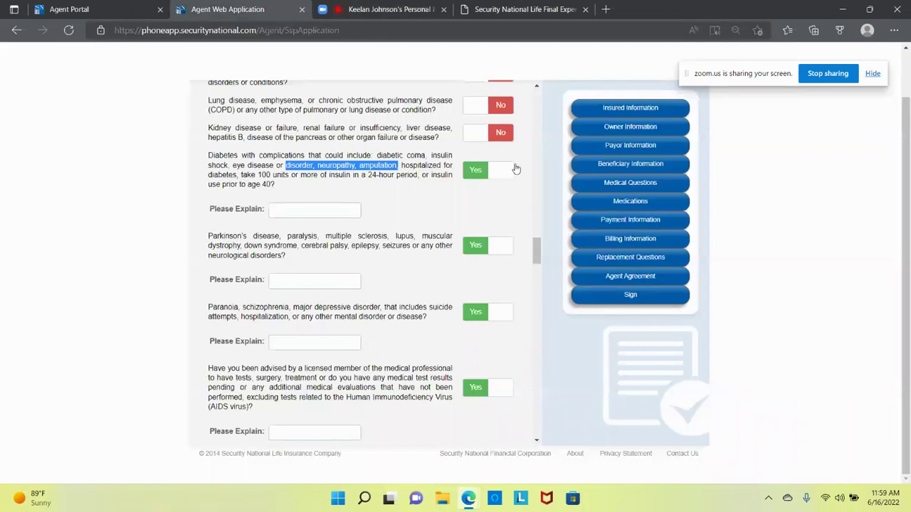
Step: Answer No to the diabetes complications, Parkinson's/neurological and mental disorder questions
click(505, 173)
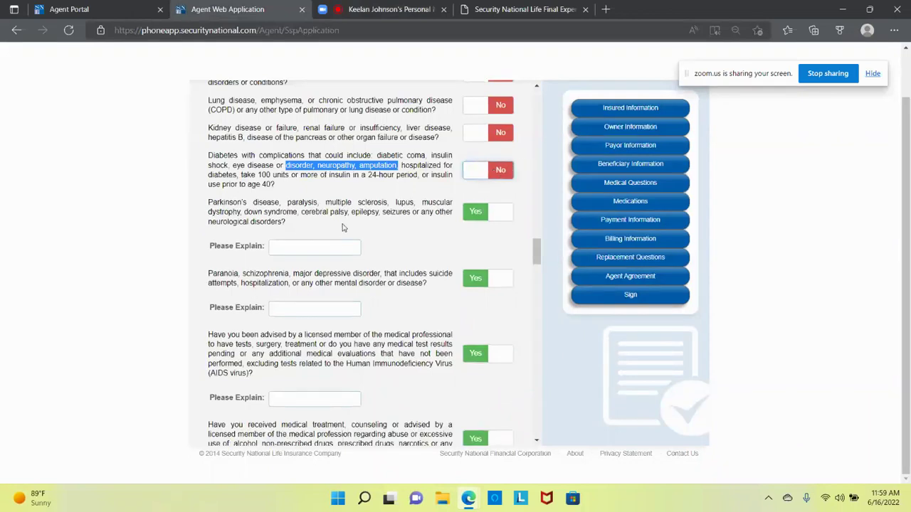
click(345, 229)
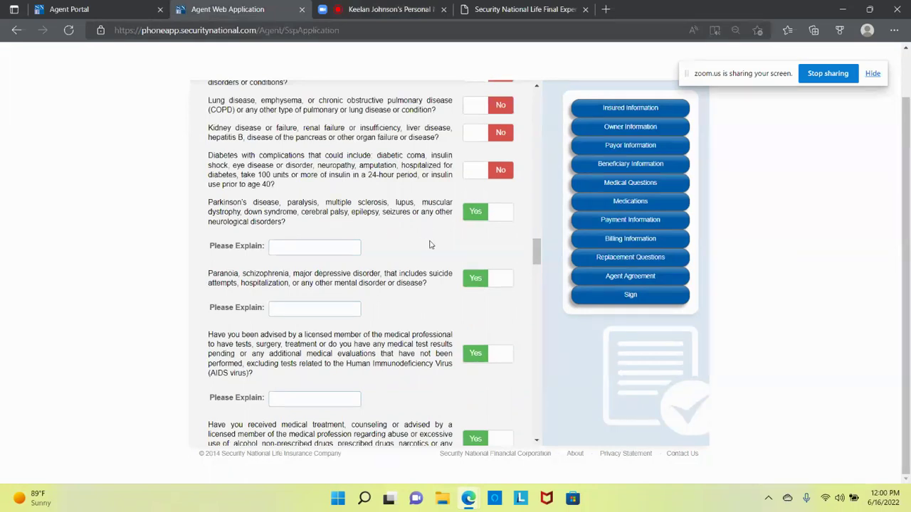
click(498, 210)
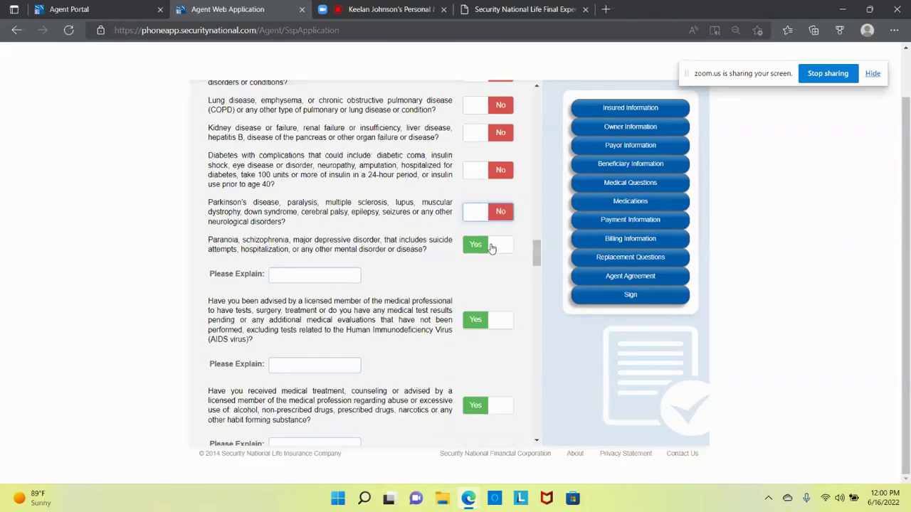
click(491, 246)
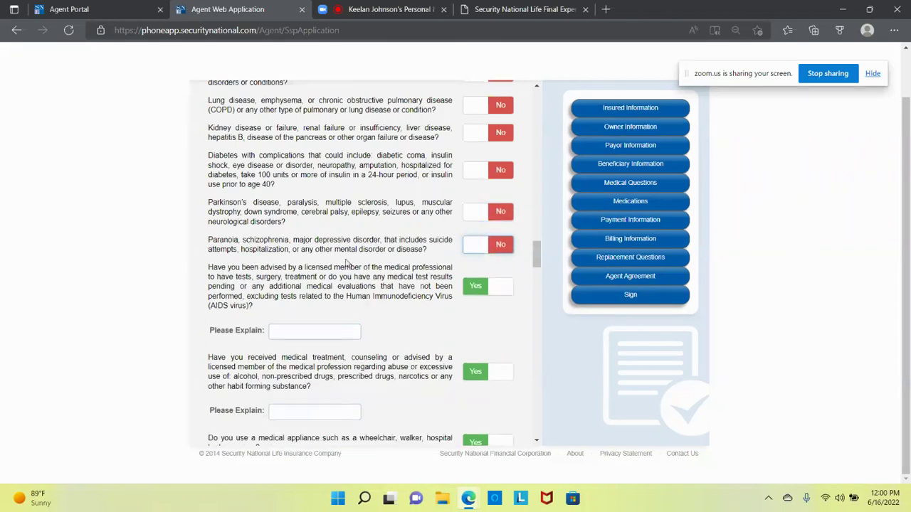
Step: Answer No to the pending medical tests, substance abuse and wheelchair/oxygen appliance questions
scroll(344, 268, down, 1)
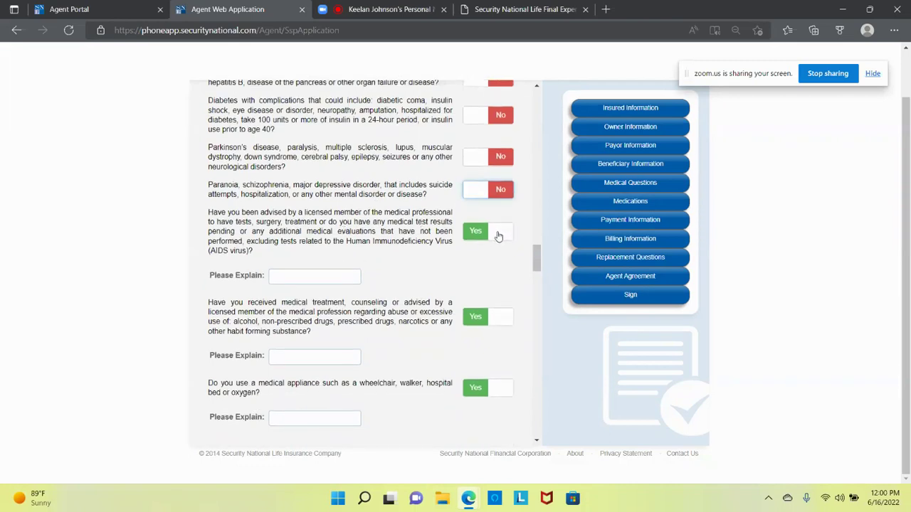
click(498, 235)
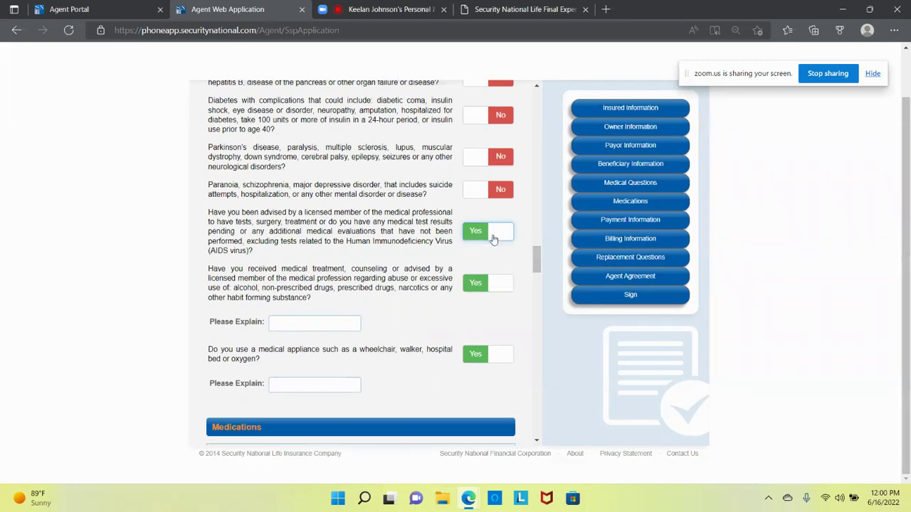
click(497, 240)
click(497, 241)
click(498, 317)
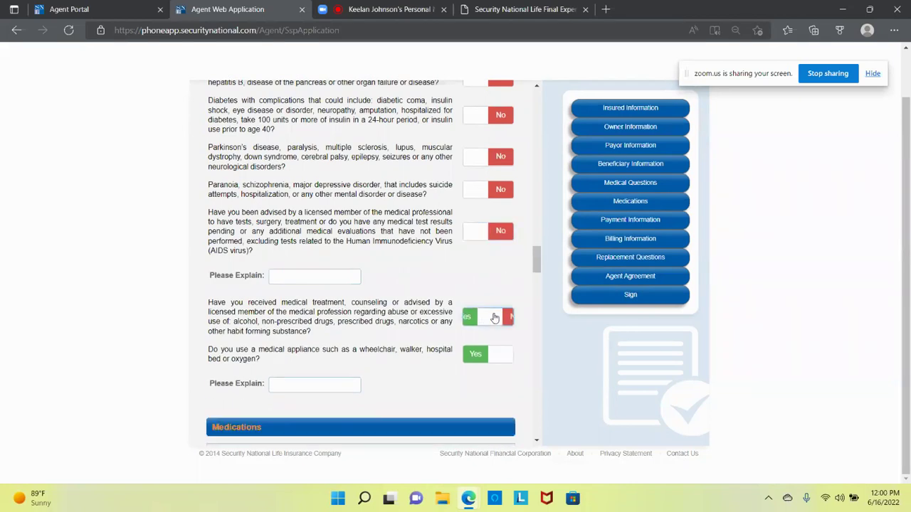
scroll(384, 281, down, 1)
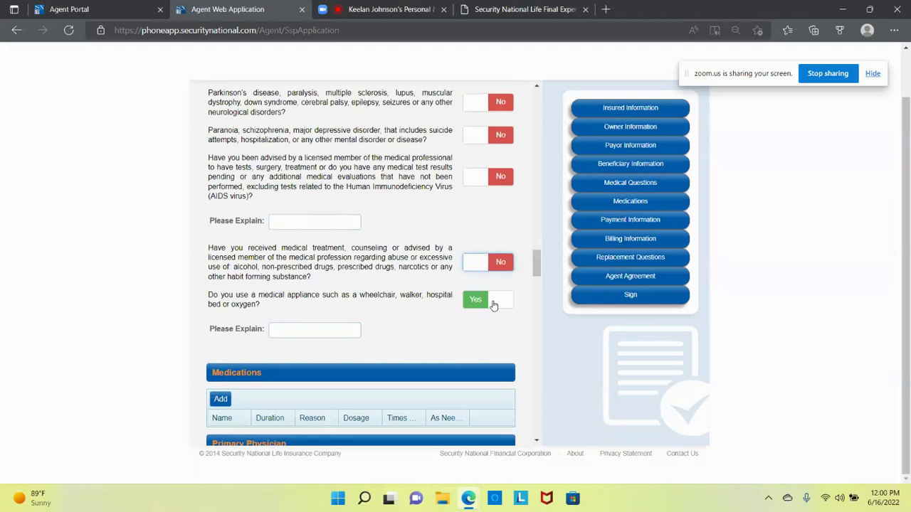
click(505, 311)
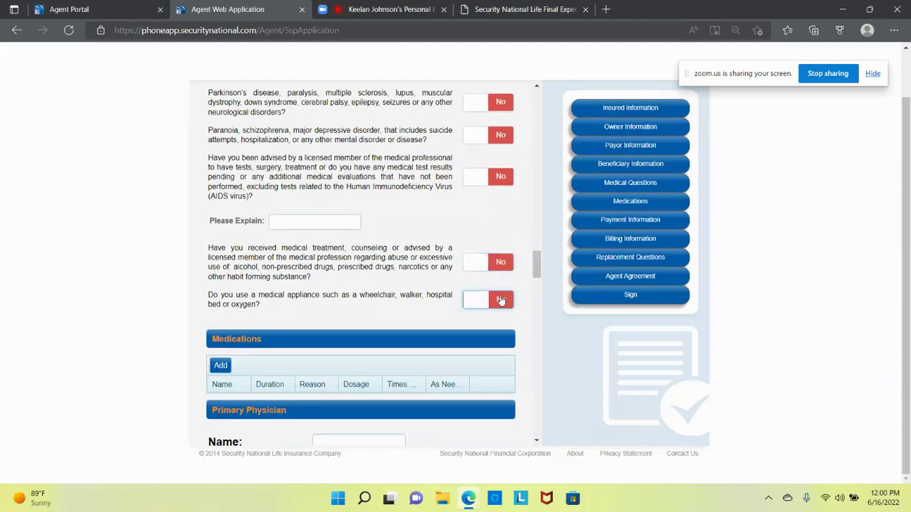
drag(225, 304, 274, 308)
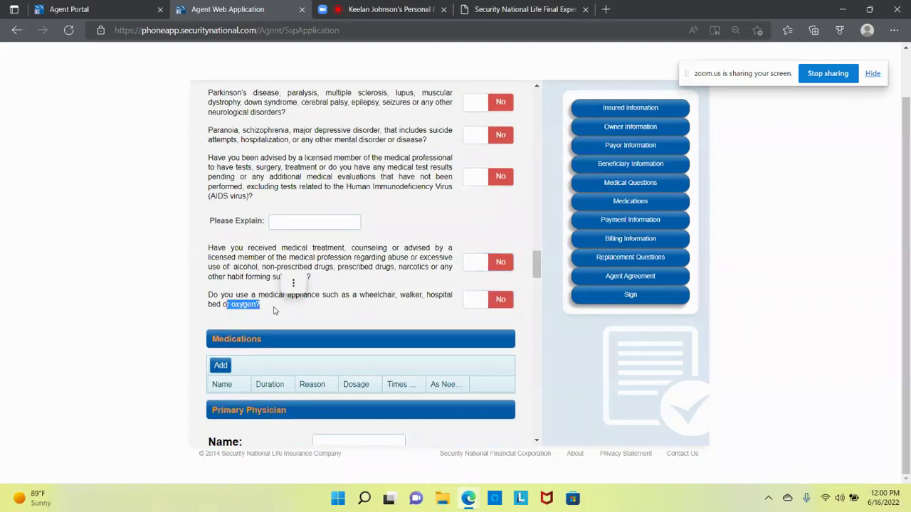
scroll(298, 321, down, 2)
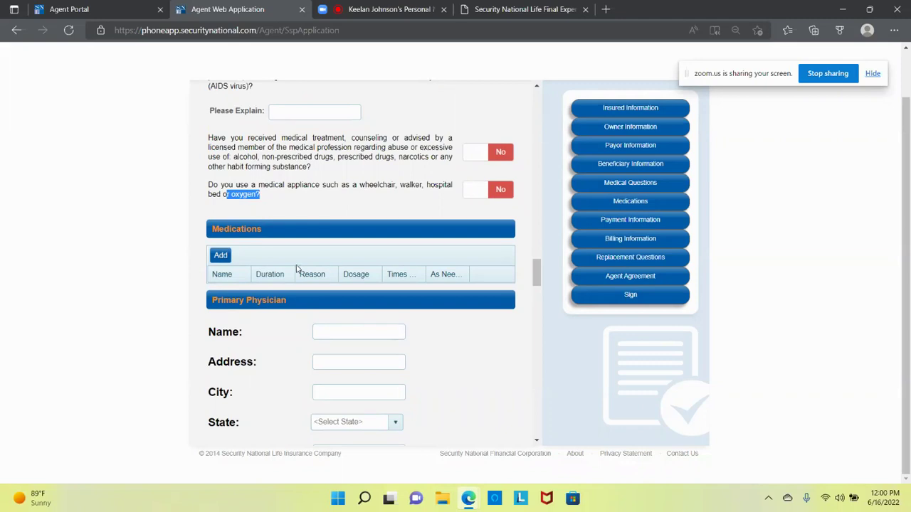
Step: Add amlodipine: 2 years, reason HBP, 20 mg, once daily, and save it
click(223, 257)
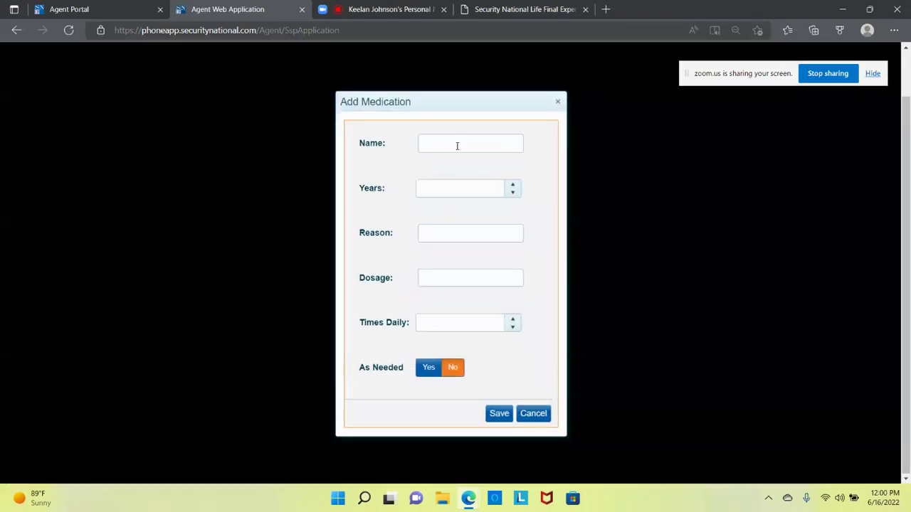
click(466, 144)
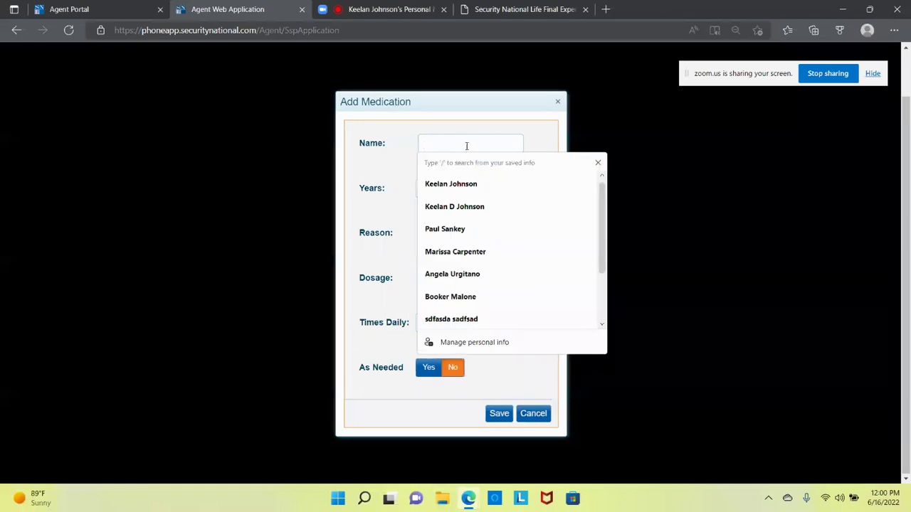
text(aml)
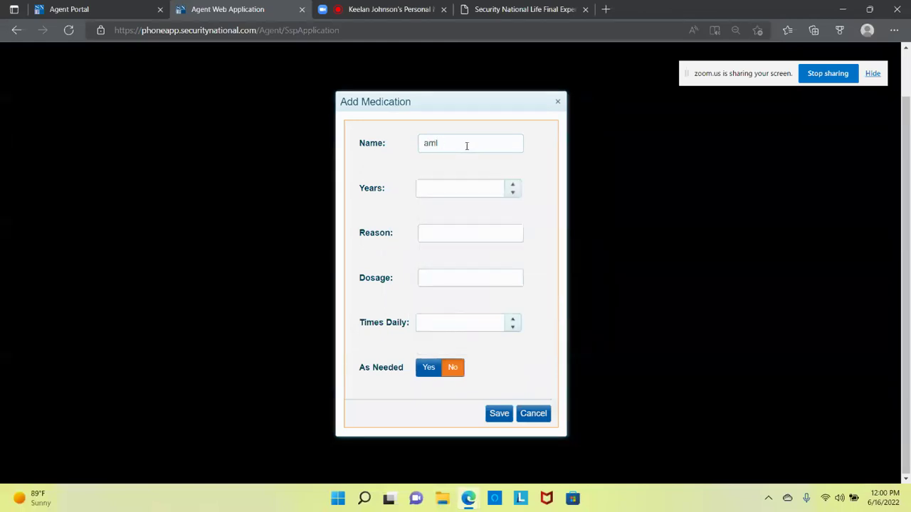
text(odipine)
text(2)
key(Tab)
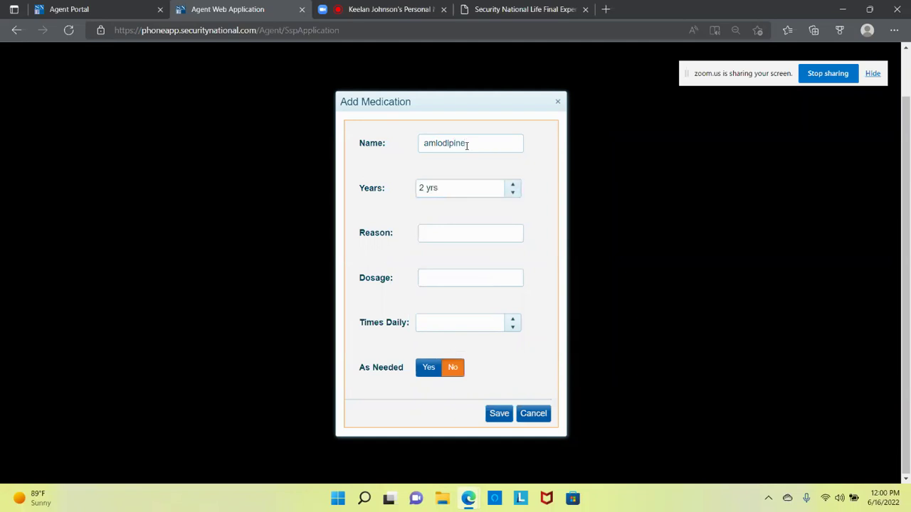
text(HBP)
text(20 mg)
key(Tab)
text(1)
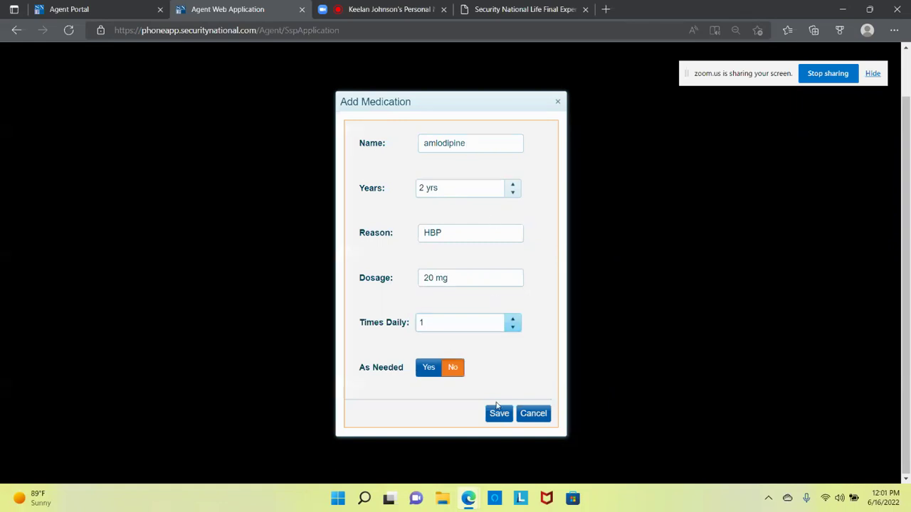
click(506, 417)
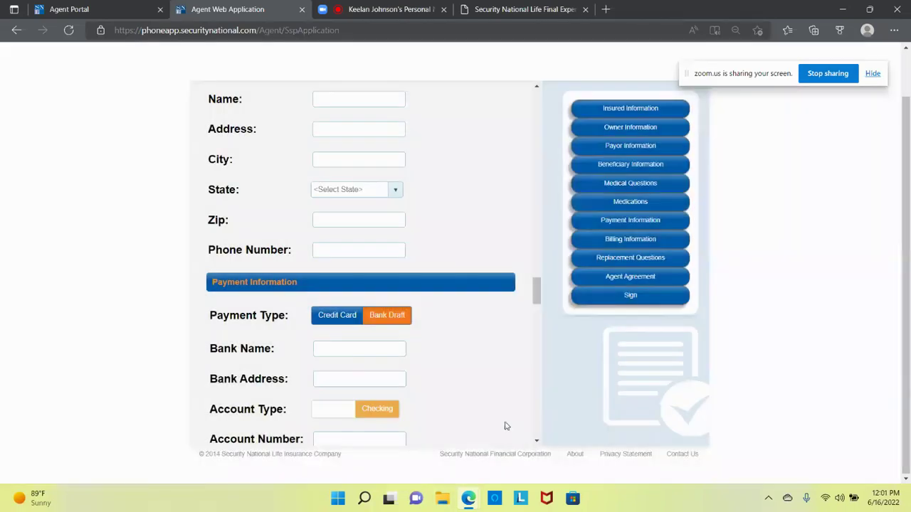
scroll(496, 337, up, 3)
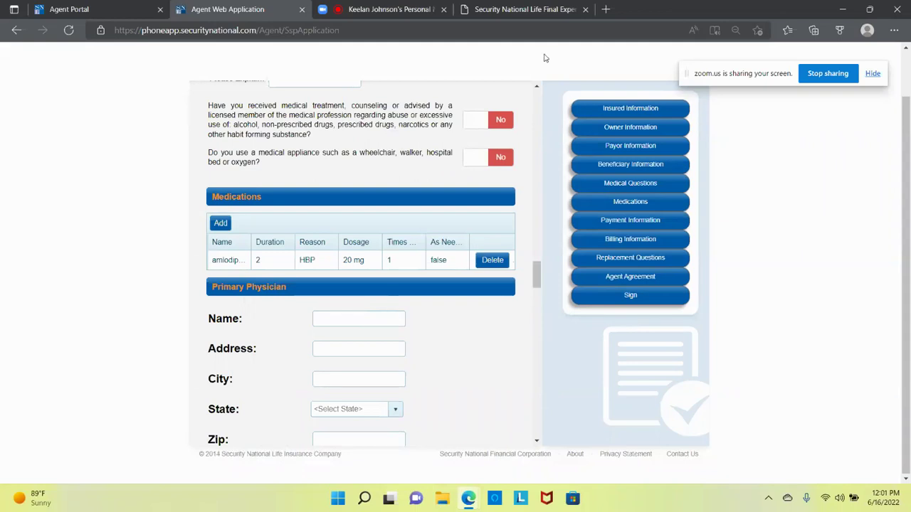
Step: Open the Medication List 2019 PDF from the final expense resources site
click(543, 12)
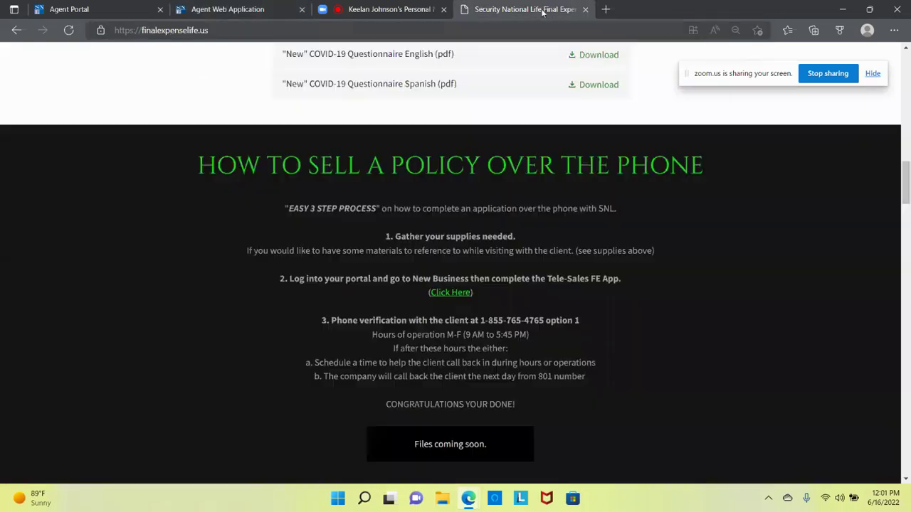
scroll(516, 197, up, 6)
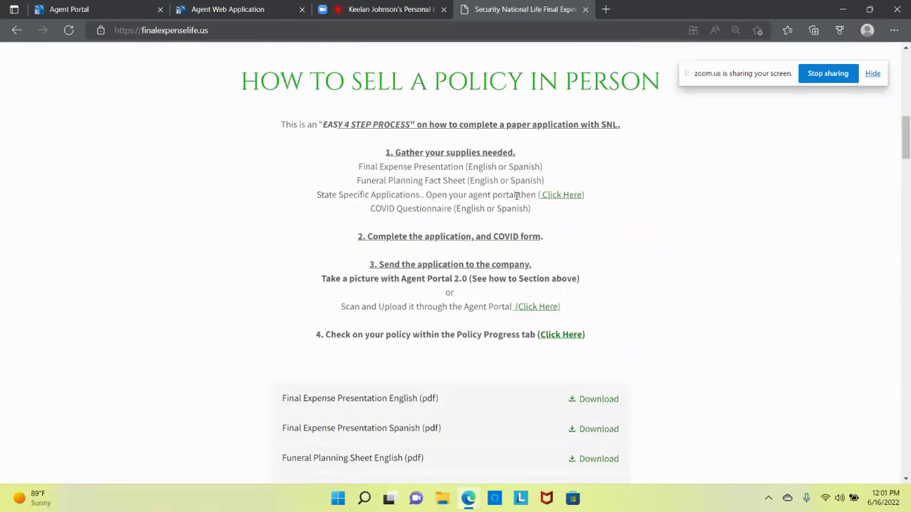
scroll(516, 195, down, 12)
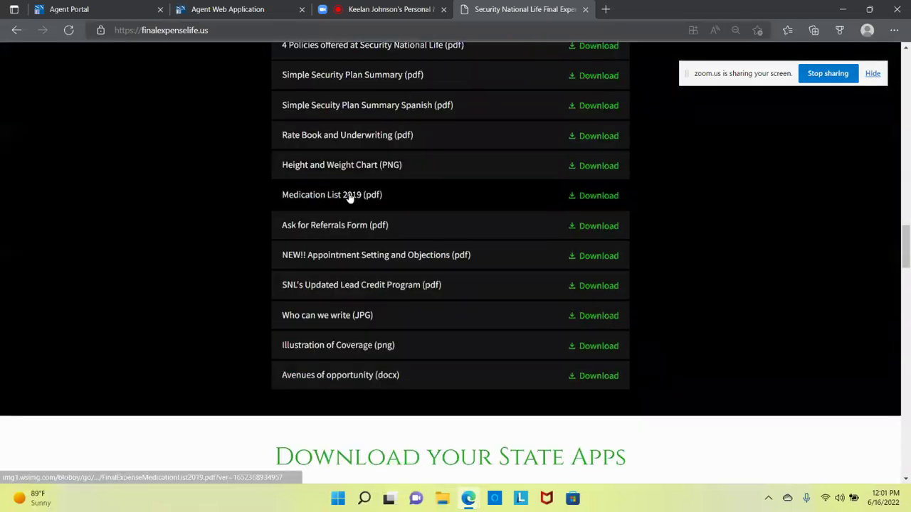
click(350, 196)
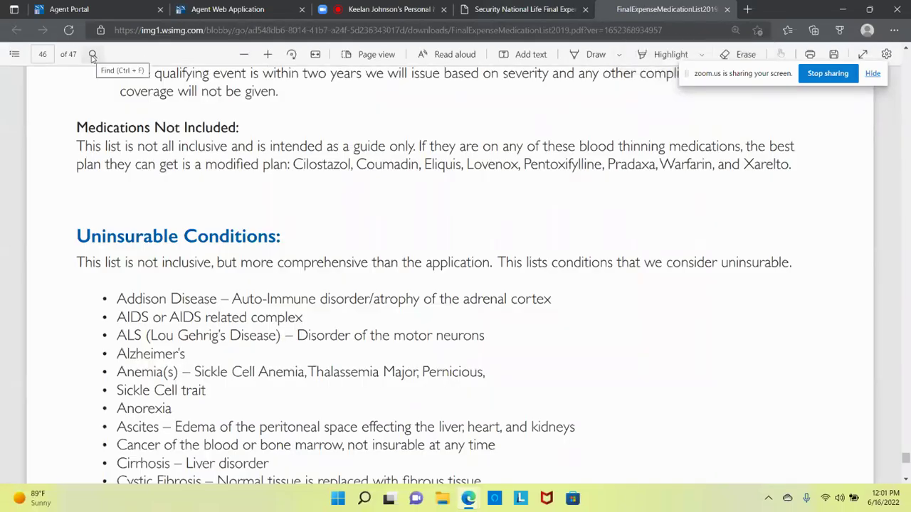
Step: Search the PDF for 'amlod', select amlodipine's hypertension rating, and return to the application
click(93, 57)
text(amlod)
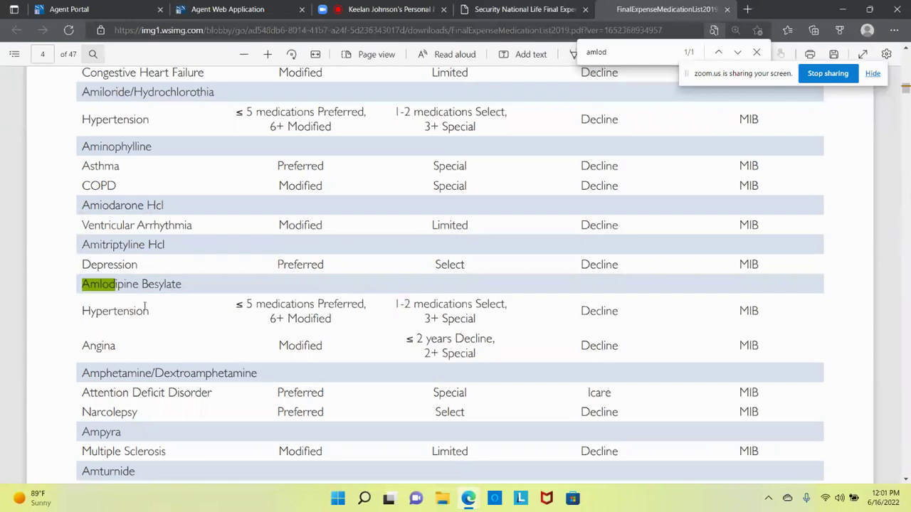
click(88, 299)
drag(232, 304, 390, 304)
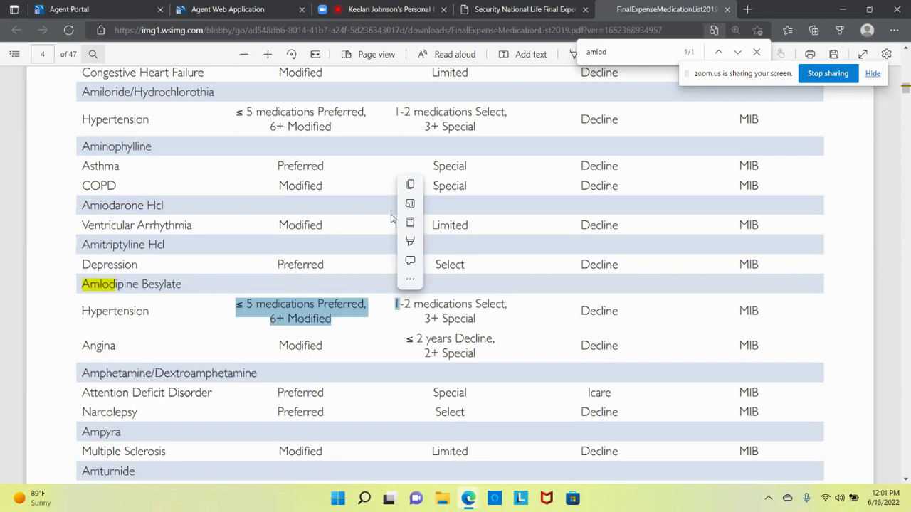
click(529, 9)
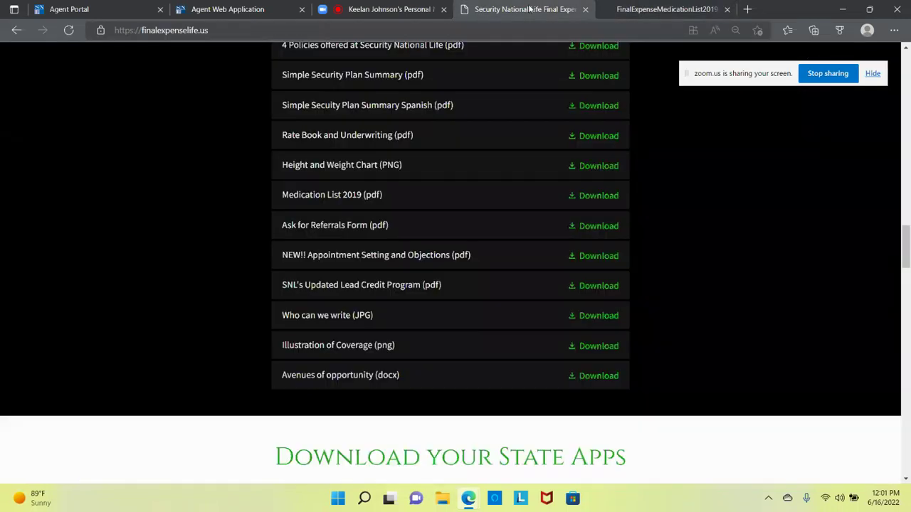
click(277, 11)
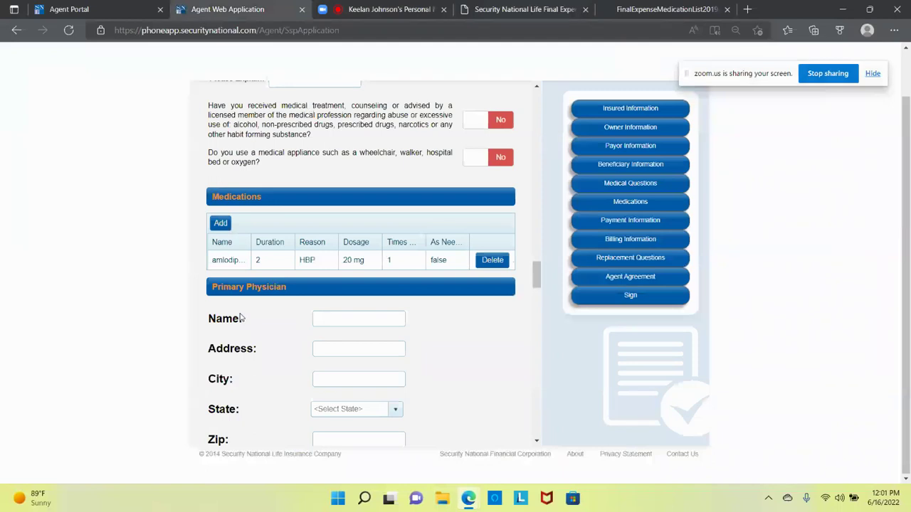
scroll(242, 318, down, 2)
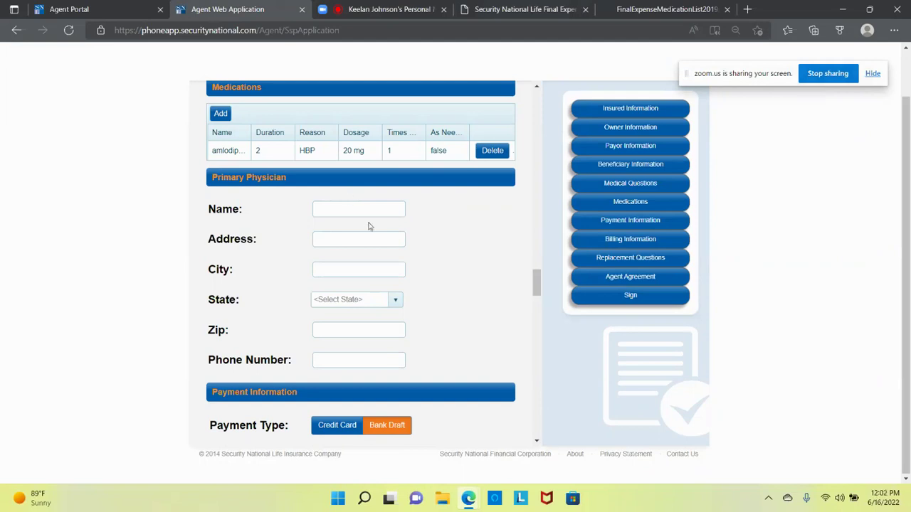
scroll(424, 241, down, 4)
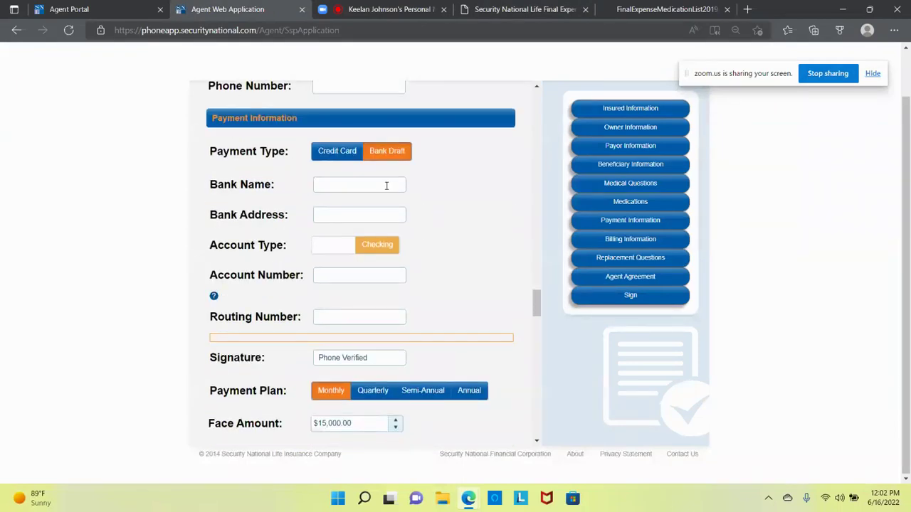
click(347, 155)
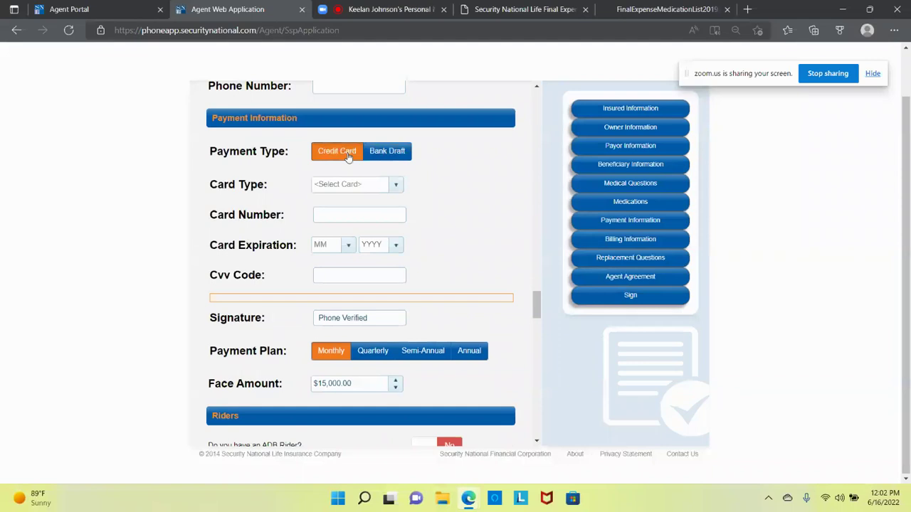
click(386, 154)
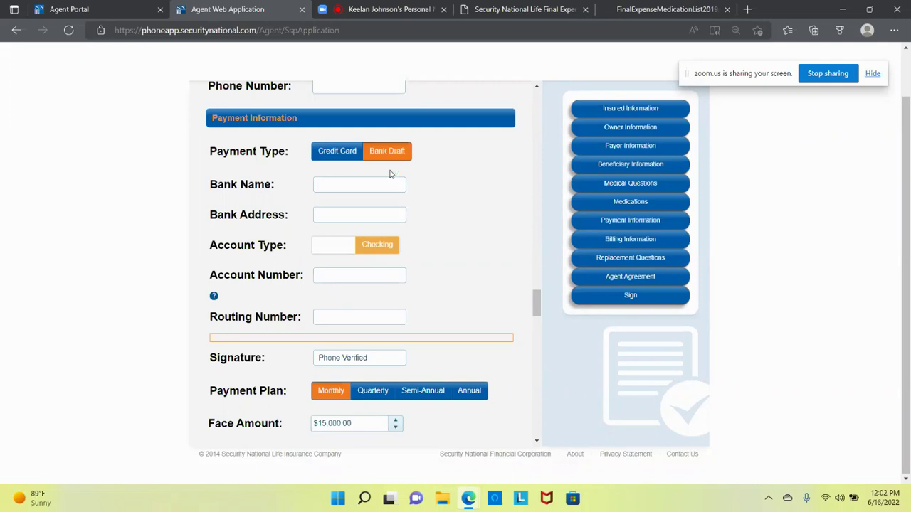
Step: Choose Texell FCU as the bank, enter its address, and keep the Checking account type
click(388, 183)
text(Texell)
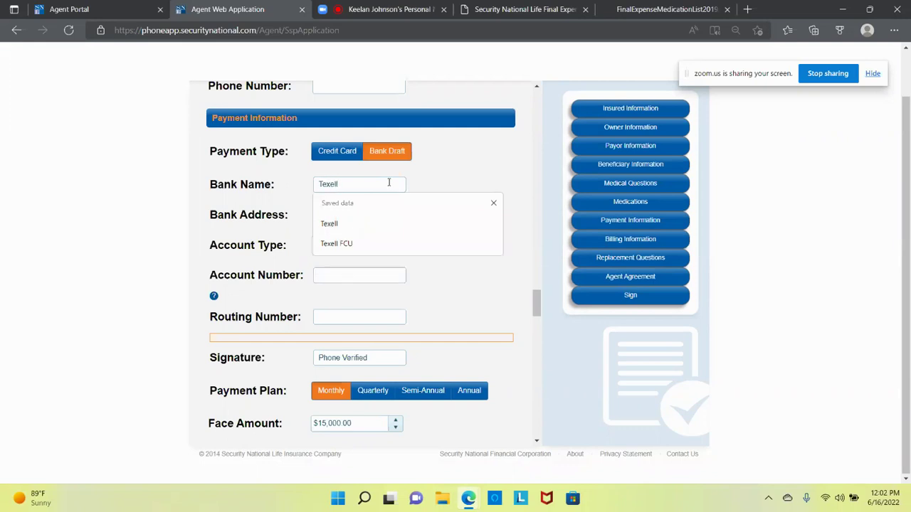
click(353, 244)
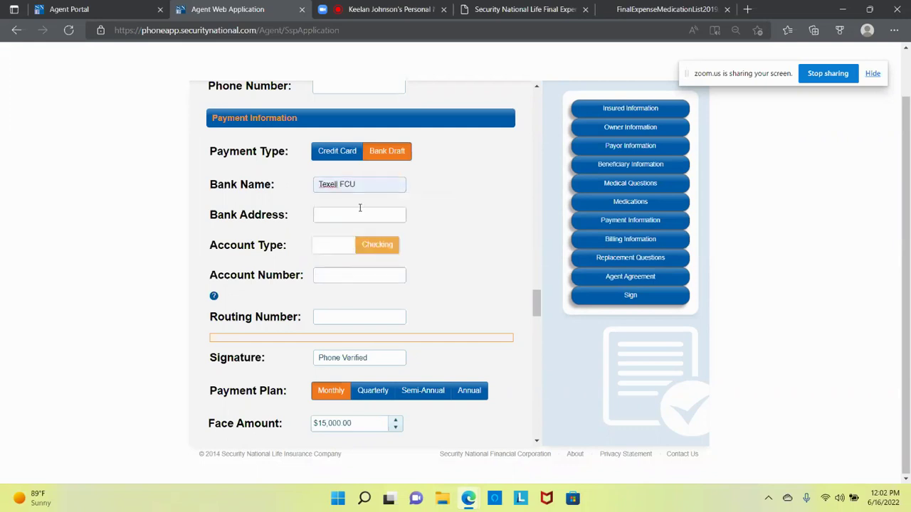
click(360, 212)
text(123n main)
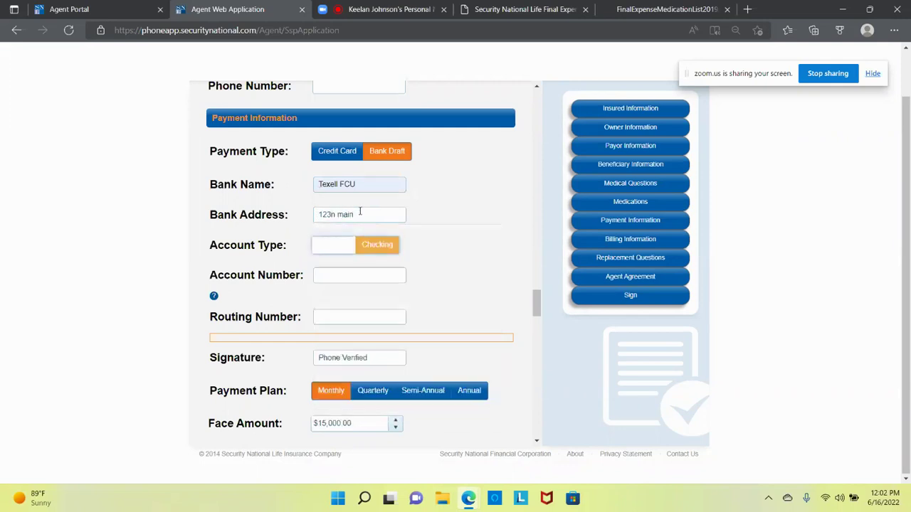
click(347, 255)
click(350, 254)
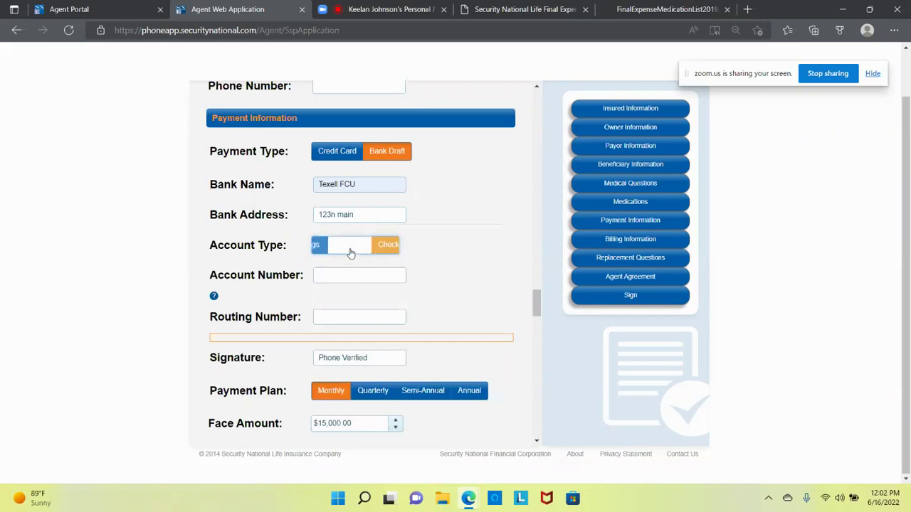
Step: Enter the bank account number and the routing number, correcting the mistyped routing digits
click(361, 274)
text(1234556)
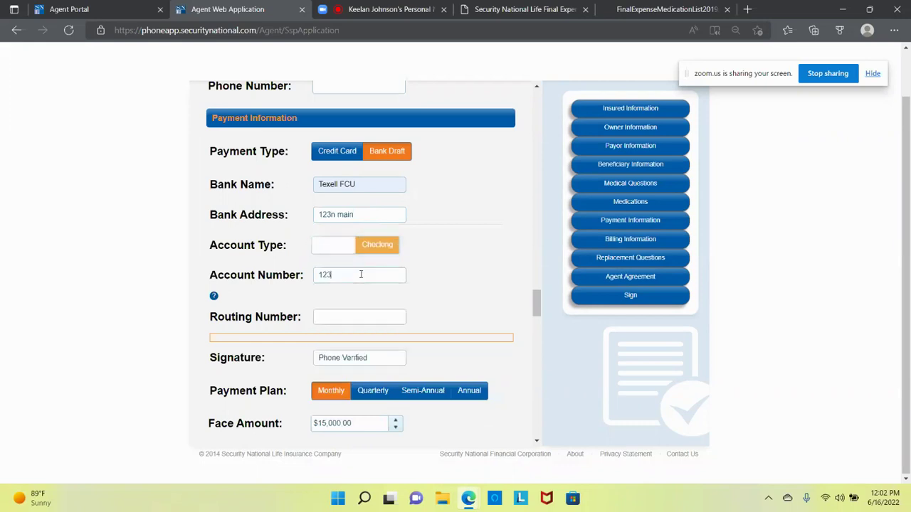
click(360, 316)
text(311998925)
key(BackSpace)
key(BackSpace)
key(BackSpace)
key(BackSpace)
key(BackSpace)
text(89250)
scroll(413, 284, down, 2)
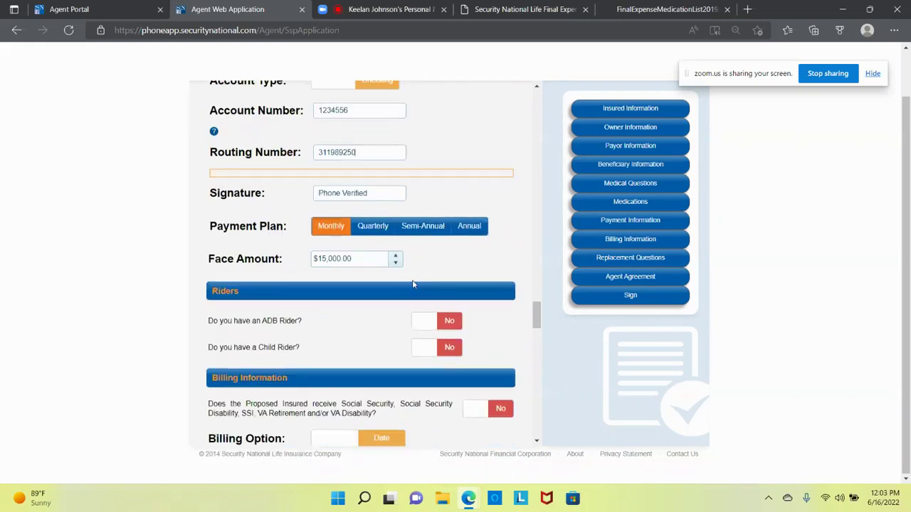
scroll(355, 331, down, 1)
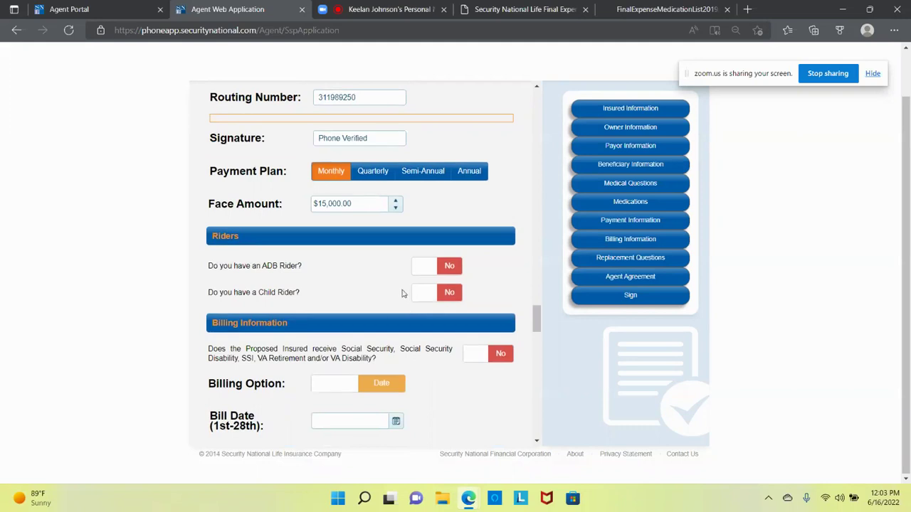
Step: Turn the ADB Rider on with a $15,000.00 ADB face amount
click(442, 279)
click(362, 294)
text(15000)
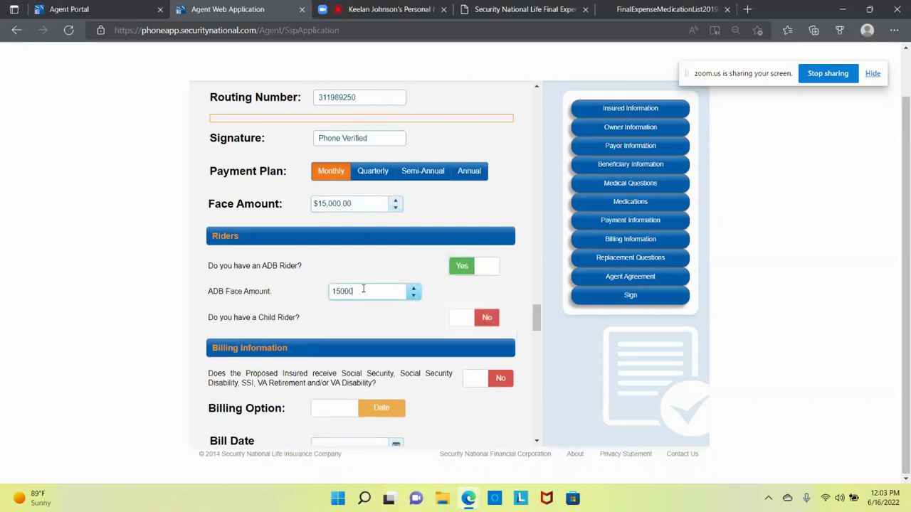
click(342, 270)
scroll(320, 309, down, 2)
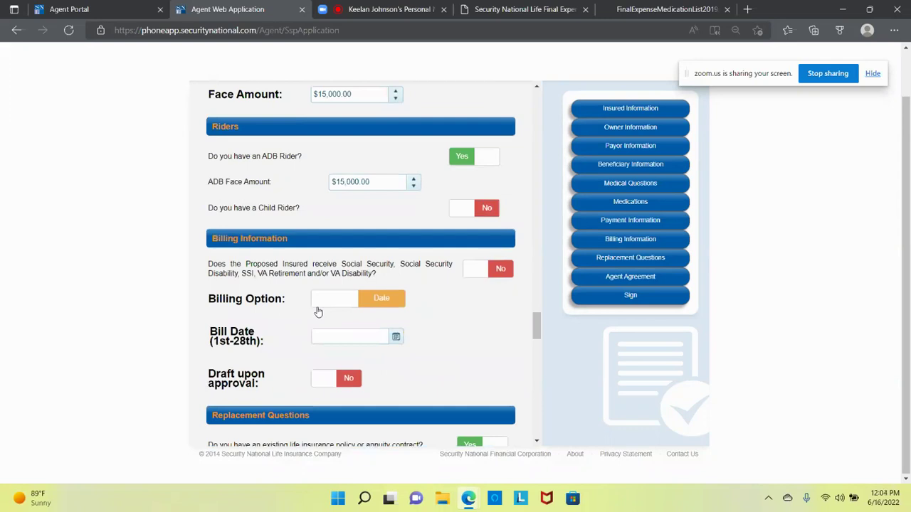
Step: Answer Yes to Social Security income and bill by week 2, day W, then switch to Zoom
click(480, 272)
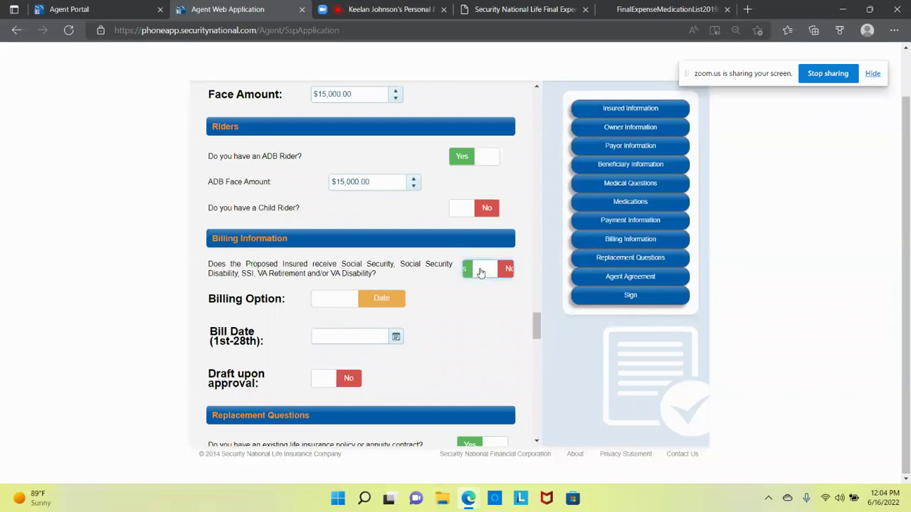
click(397, 302)
click(338, 332)
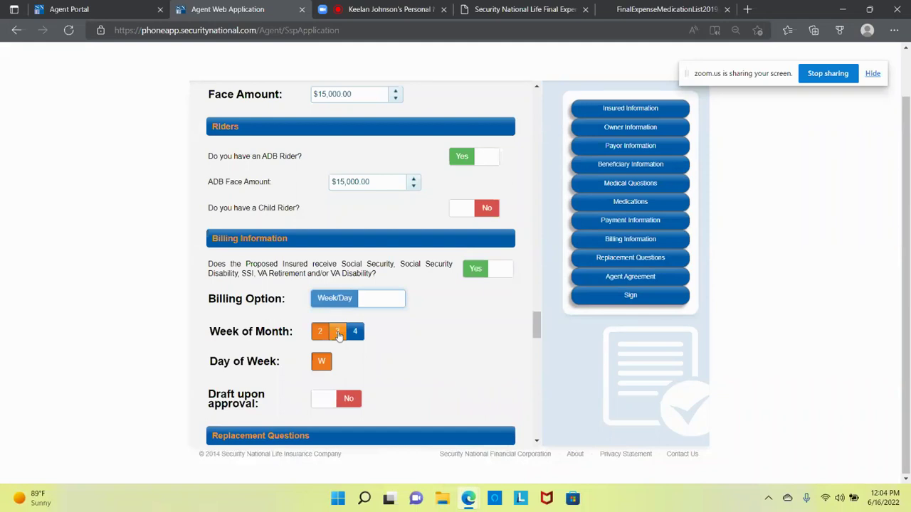
click(356, 333)
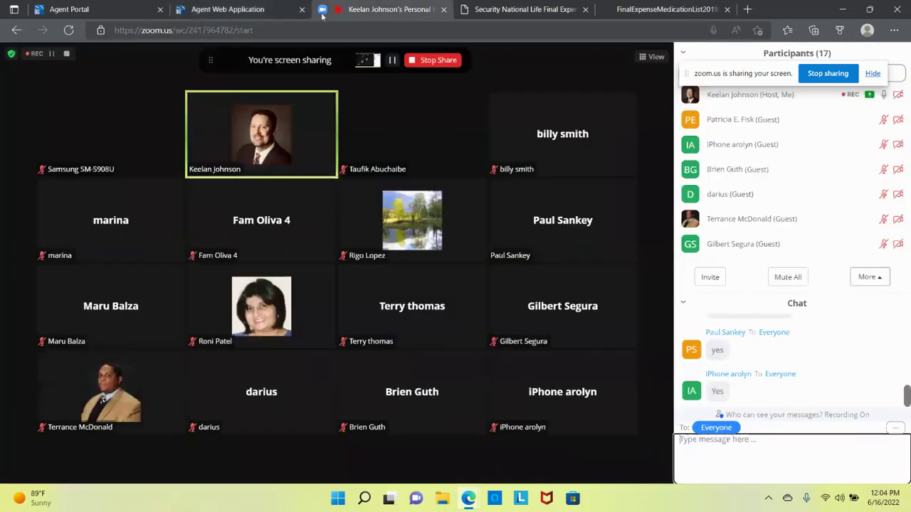
click(402, 10)
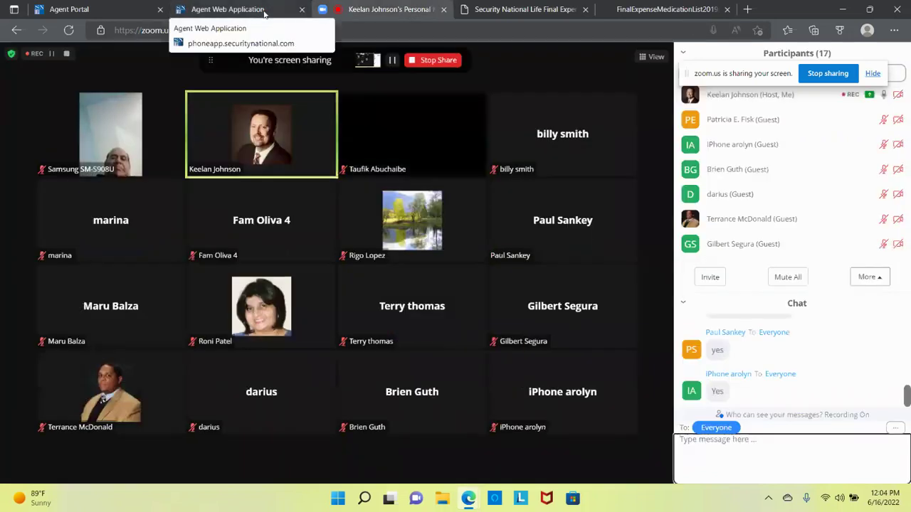
Step: Go from the Zoom meeting back to the Agent Web Application form
click(264, 12)
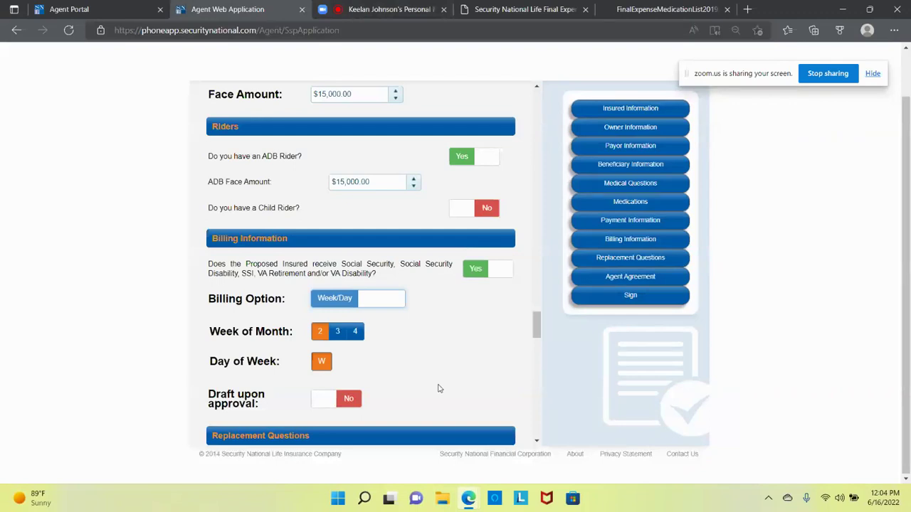
Step: Answer No to Social Security and bill by fixed date July 1, 2022
click(328, 406)
click(501, 275)
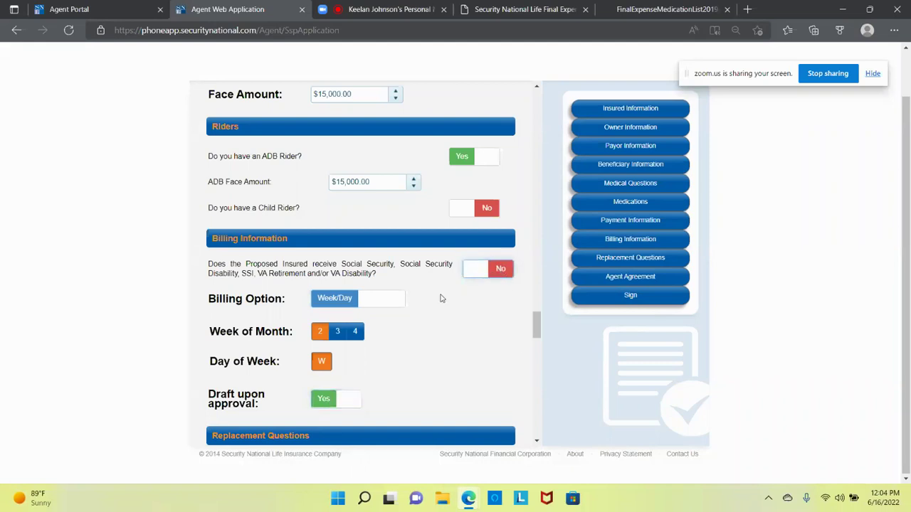
click(400, 308)
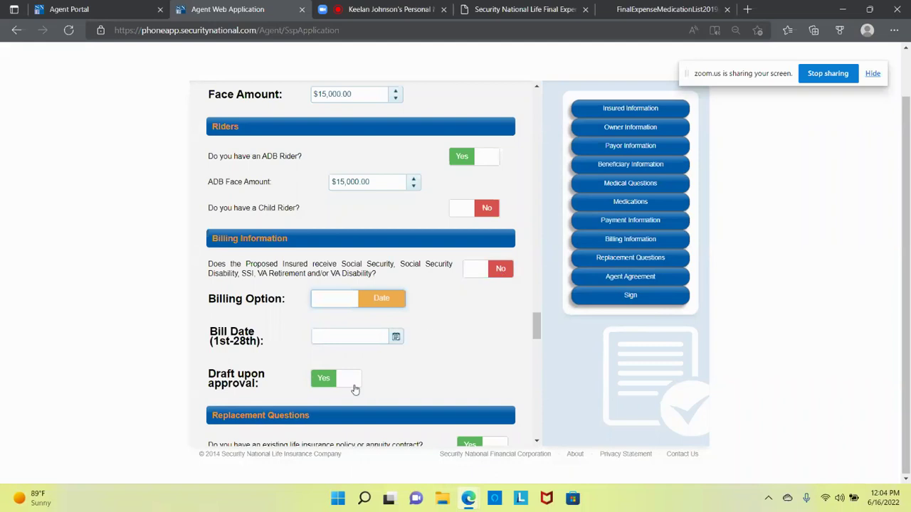
click(395, 337)
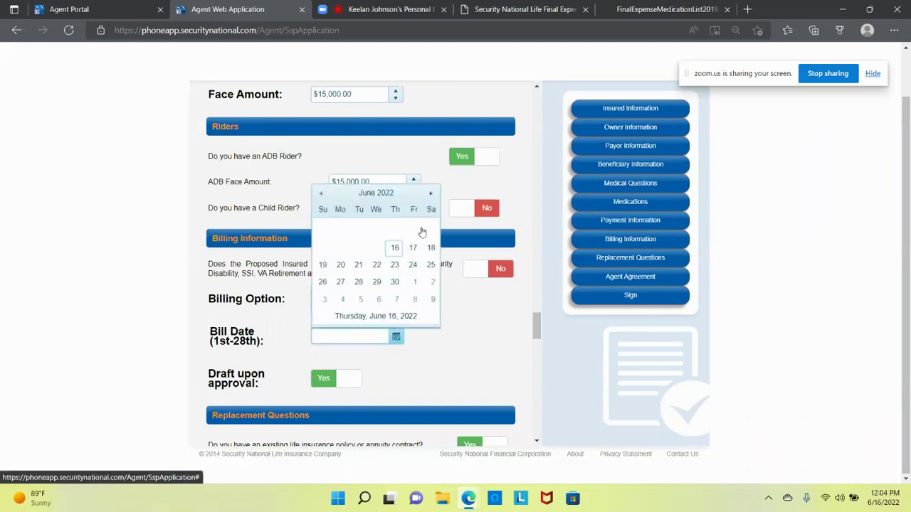
click(430, 193)
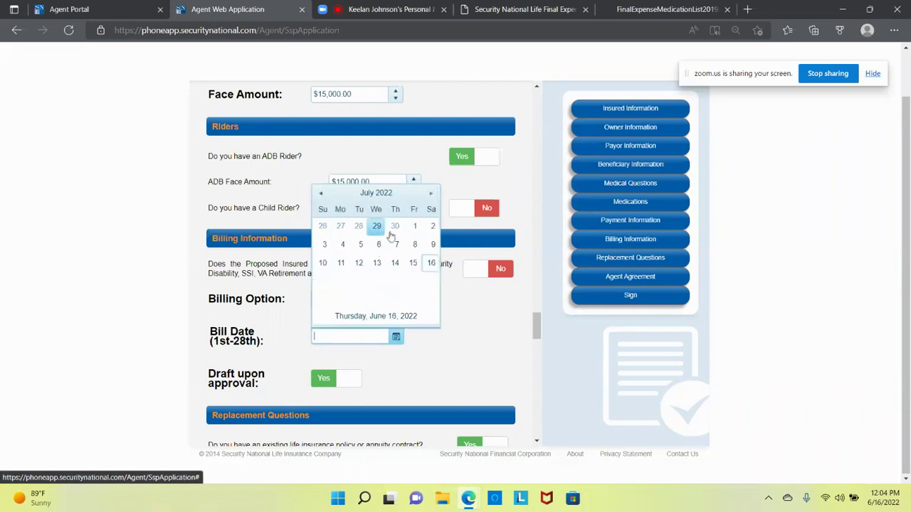
click(416, 229)
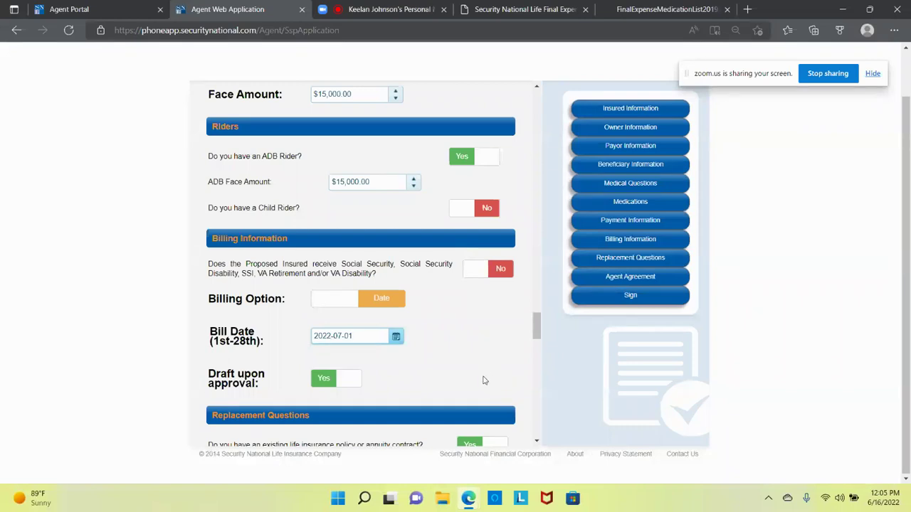
Step: Toggle Draft upon approval off and back on so it stays Yes
click(344, 381)
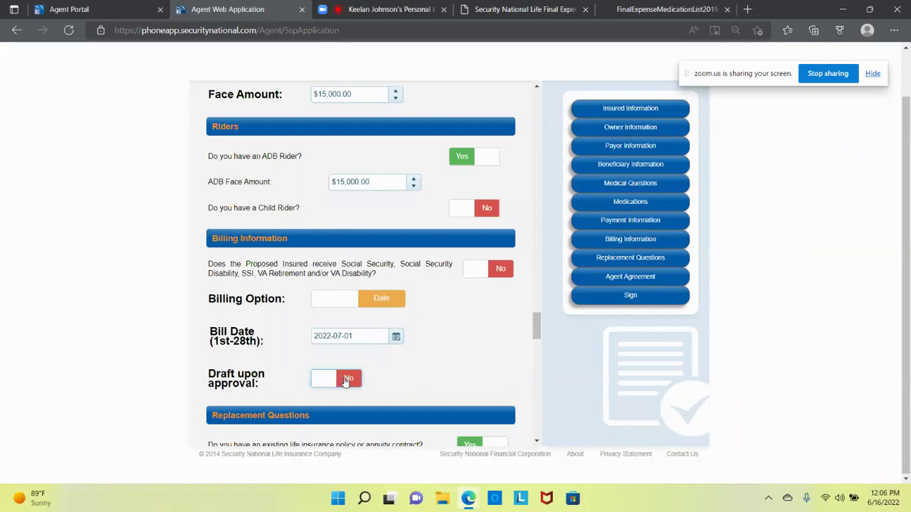
click(344, 383)
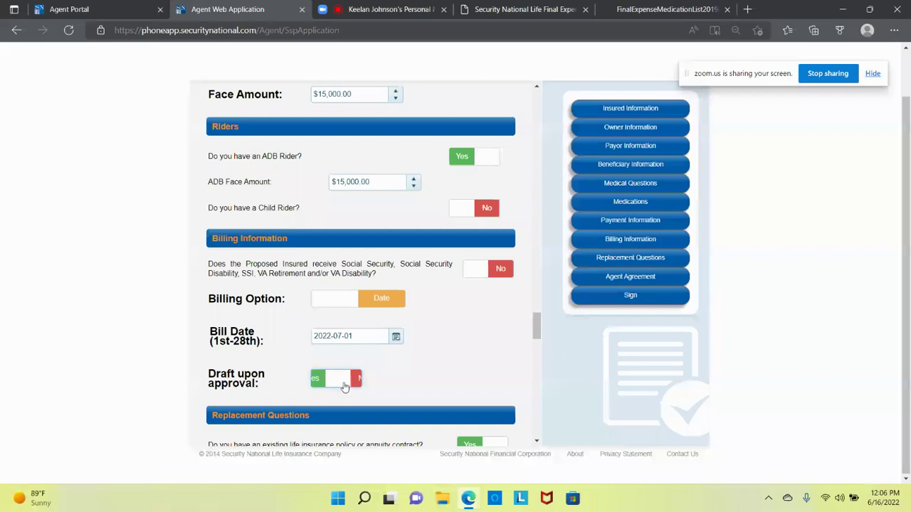
scroll(310, 387, down, 2)
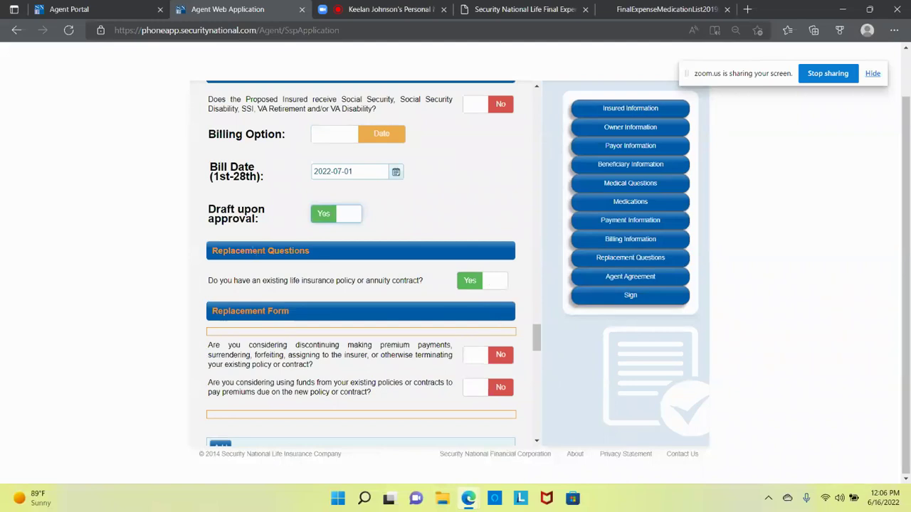
Step: Answer No to the existing-policy replacement question
drag(251, 251, 292, 250)
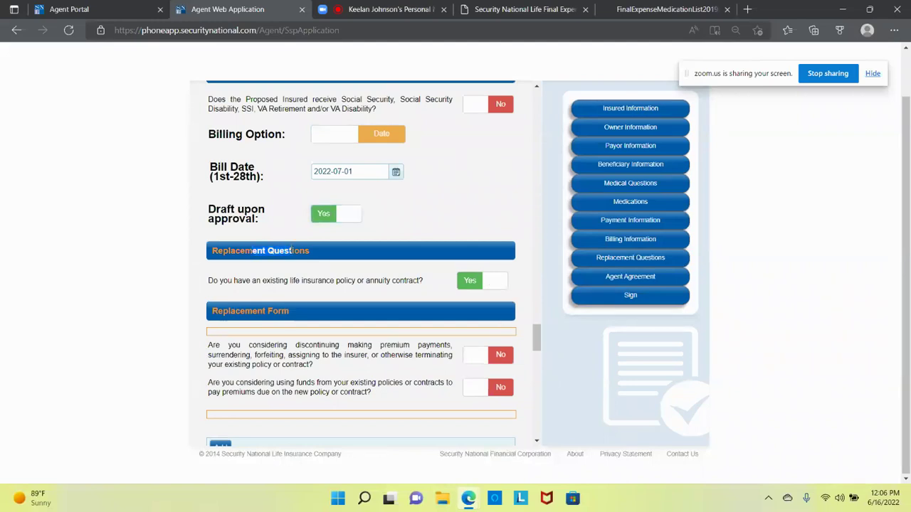
click(502, 283)
click(473, 282)
click(489, 284)
scroll(283, 347, down, 1)
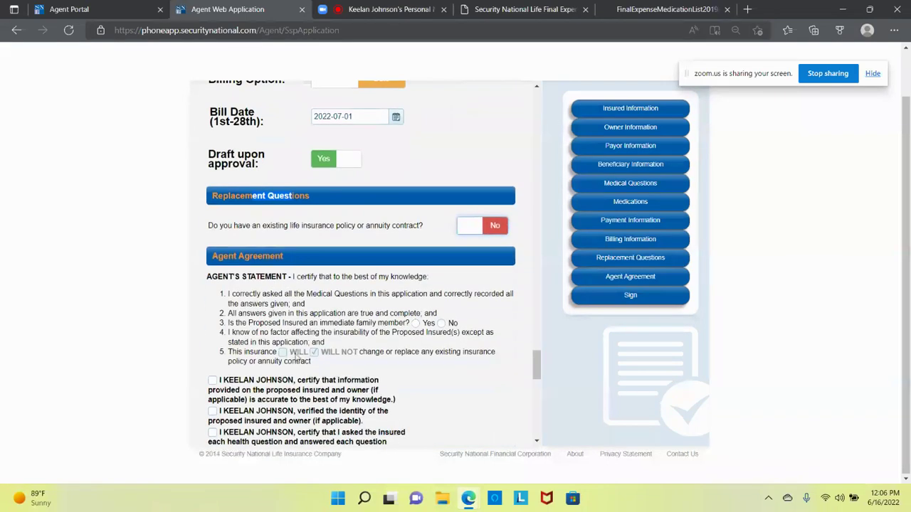
Step: Answer Yes to the Agent Agreement's immediate-family-member question
drag(286, 322, 422, 326)
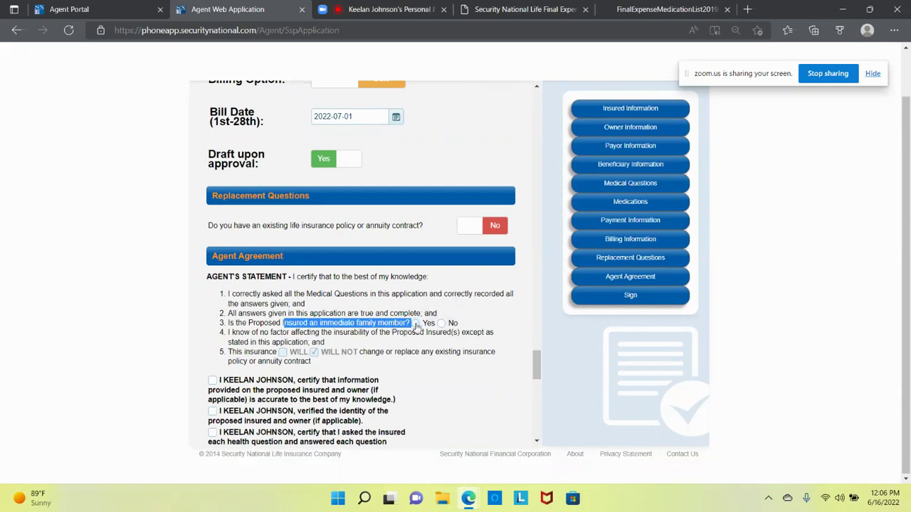
click(415, 324)
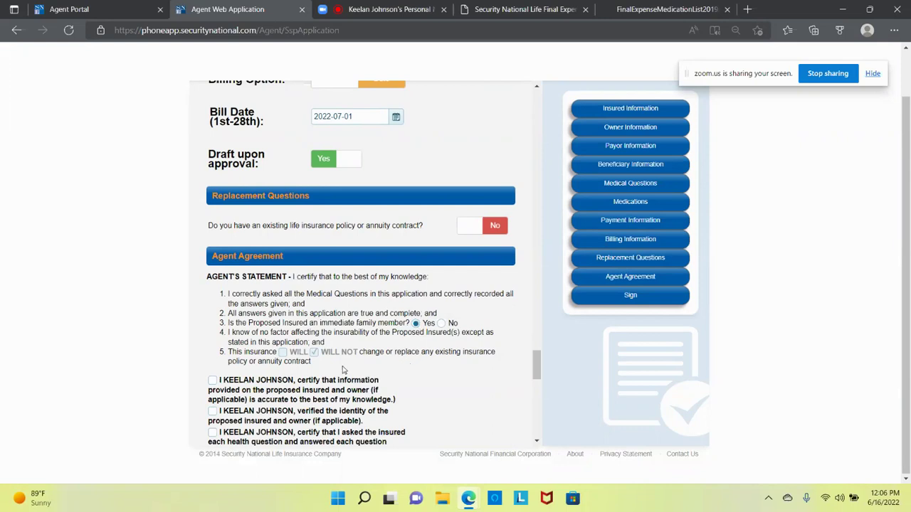
scroll(333, 372, down, 3)
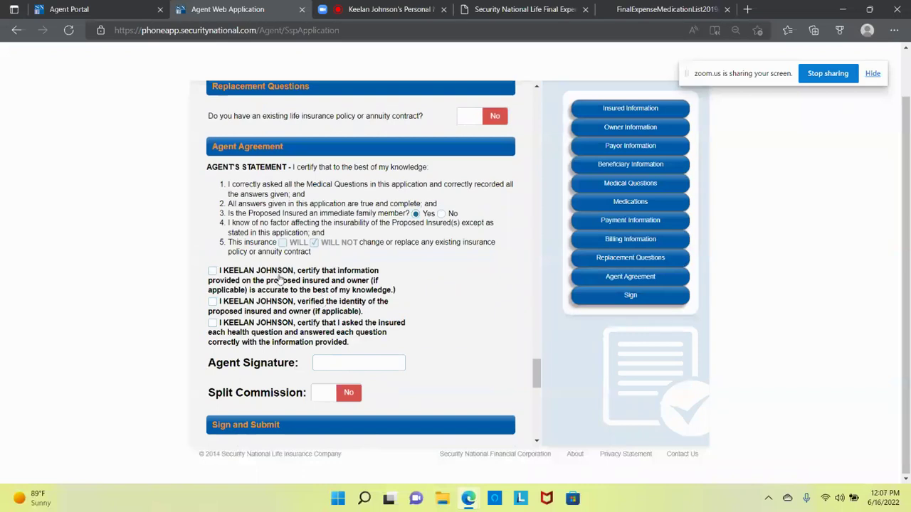
Step: Check all three agent certifications and autofill the Agent Signature with the saved name
click(212, 271)
click(212, 301)
click(212, 323)
click(332, 361)
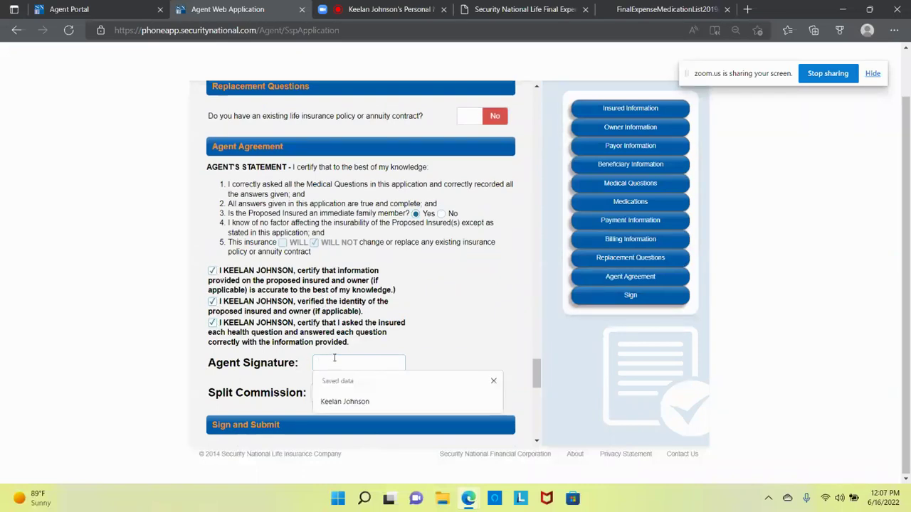
click(354, 401)
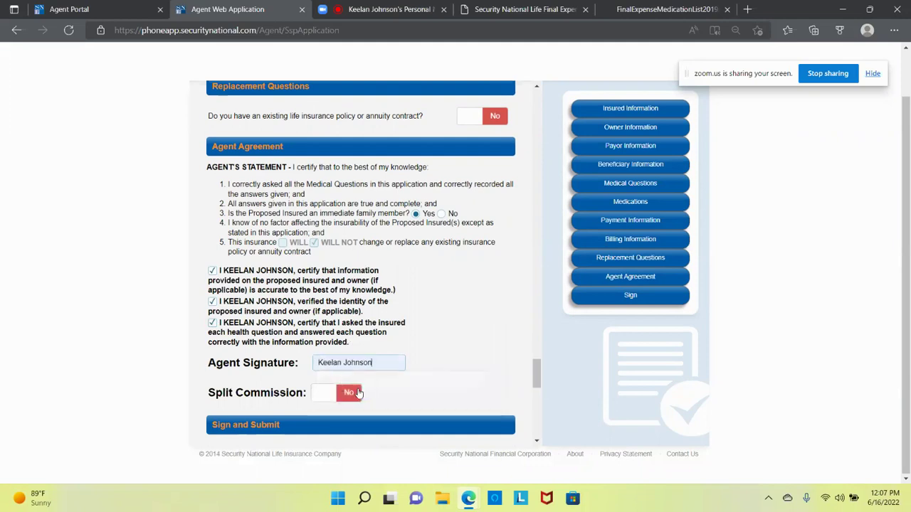
Step: Leave Split Commission at No and enter Katy as the Signed City
scroll(391, 381, down, 2)
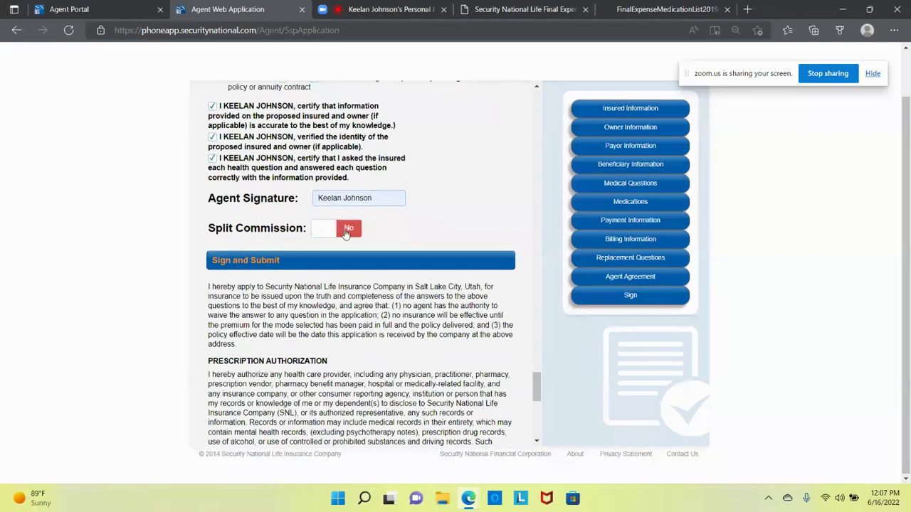
click(346, 230)
click(347, 233)
scroll(395, 315, down, 2)
scroll(395, 315, down, 3)
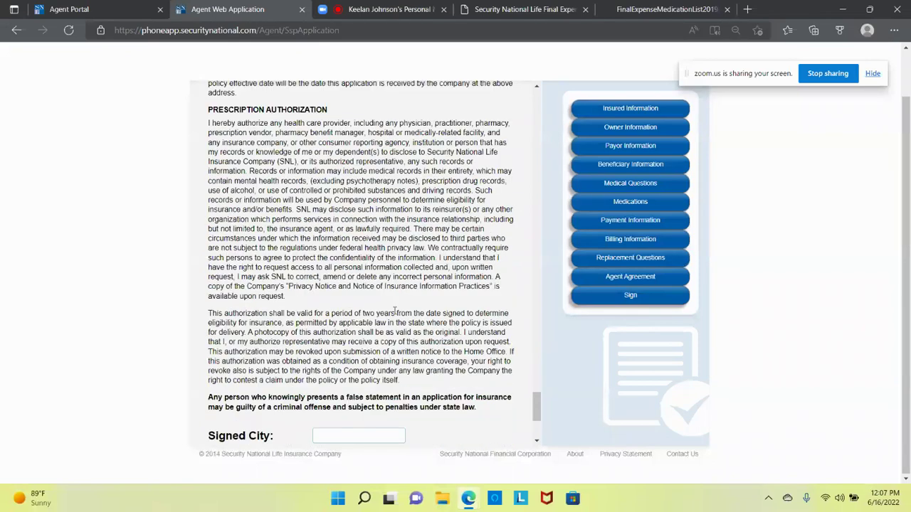
click(386, 302)
text(Katy)
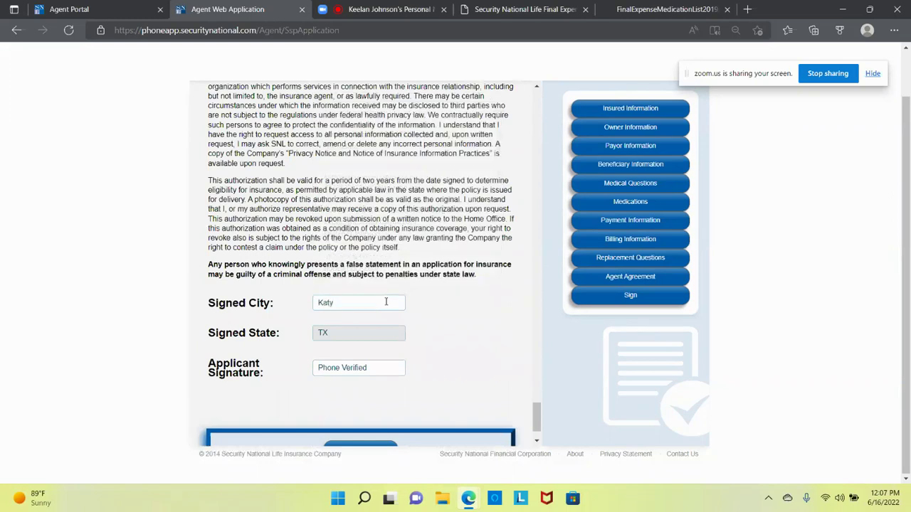
Step: Review the completed form and submit the application
scroll(481, 306, down, 1)
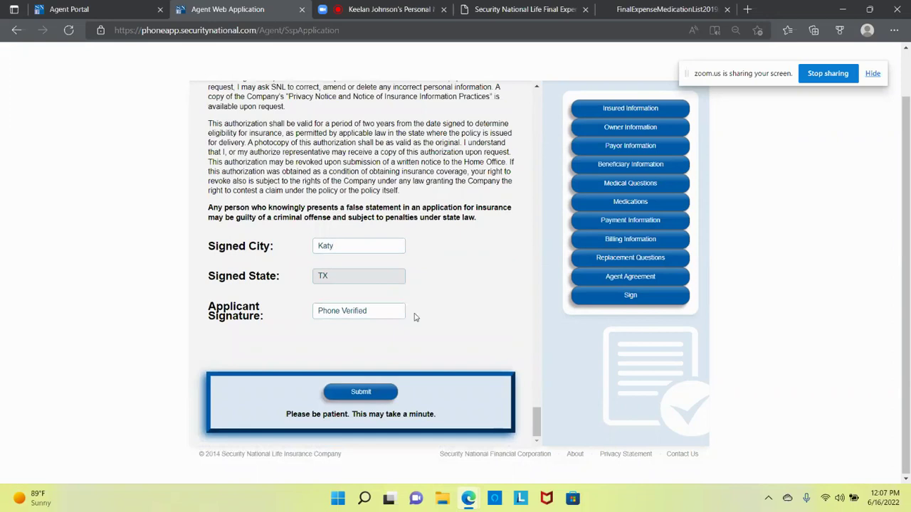
scroll(416, 318, up, 15)
scroll(416, 318, up, 20)
scroll(416, 317, up, 2)
scroll(413, 315, down, 2)
scroll(465, 256, down, 5)
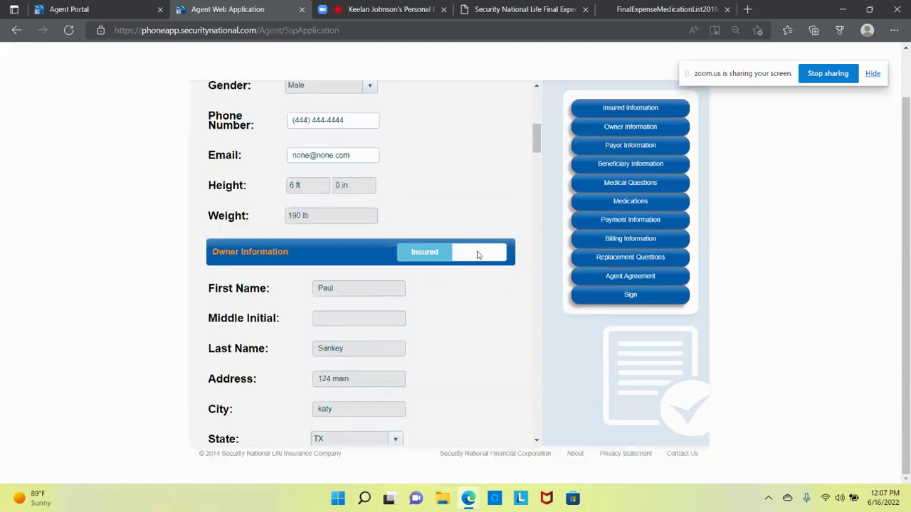
scroll(477, 255, down, 20)
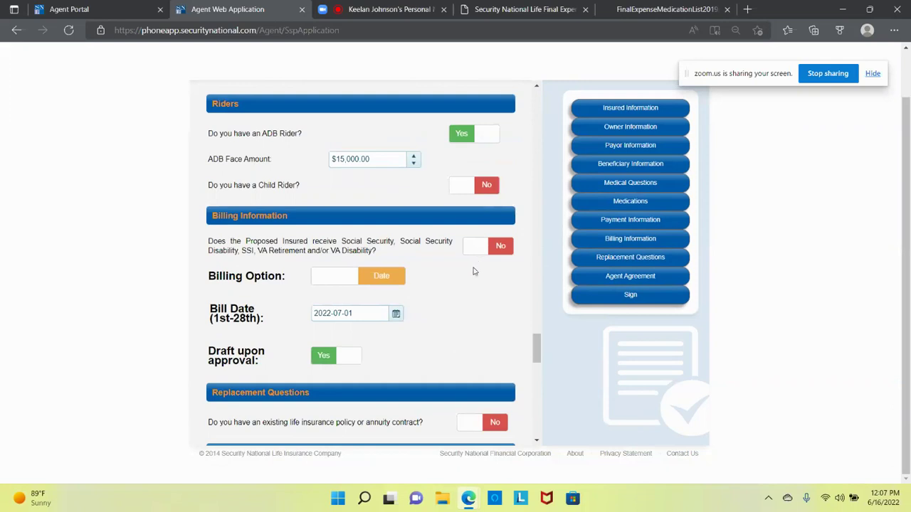
scroll(473, 273, down, 15)
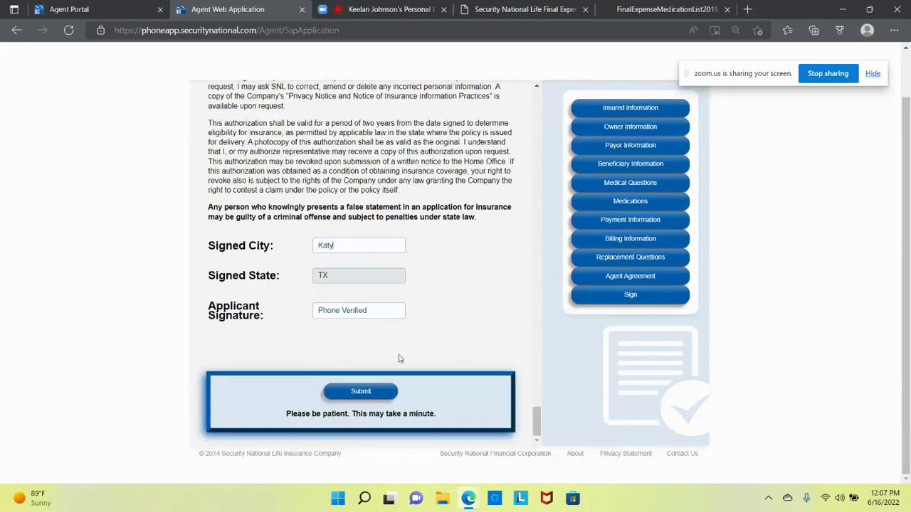
click(378, 392)
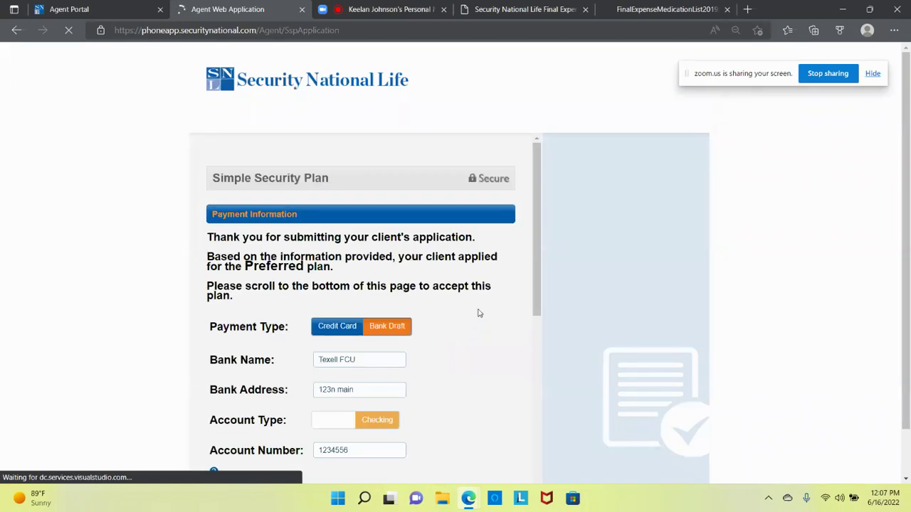
Step: Read the Preferred plan offer, $15,000 face at $52.35 monthly, down to I Accept
scroll(479, 312, down, 1)
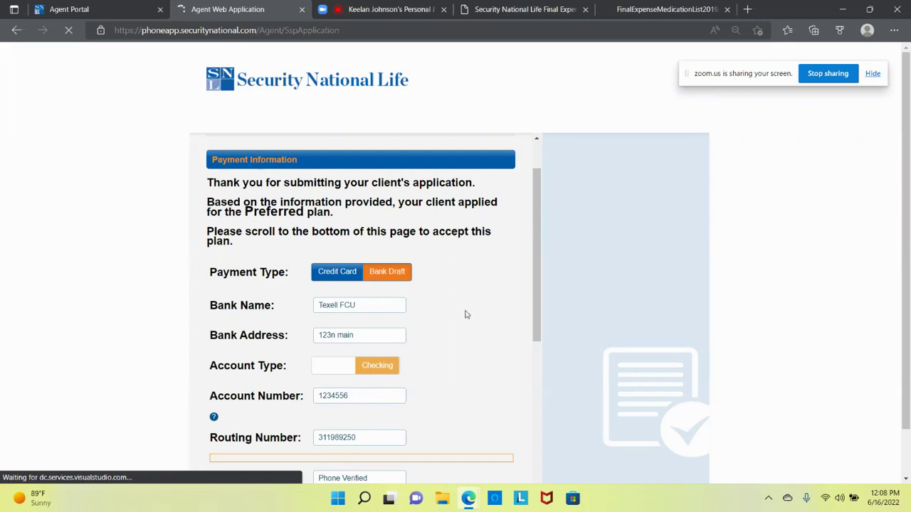
scroll(466, 315, down, 1)
scroll(466, 316, down, 3)
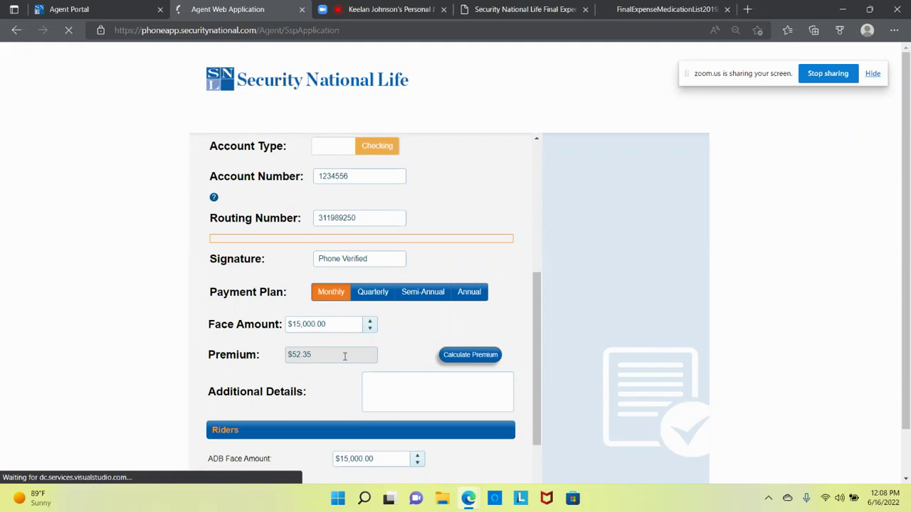
scroll(344, 356, down, 2)
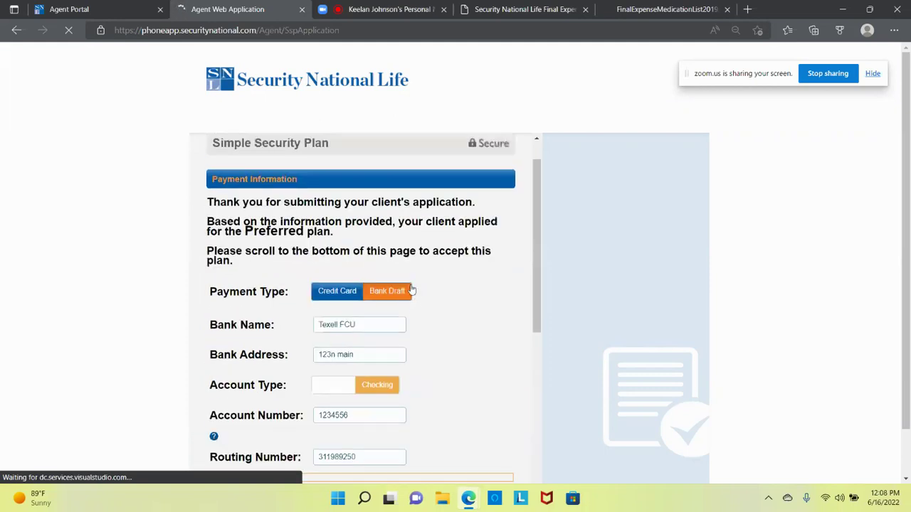
drag(207, 220, 351, 240)
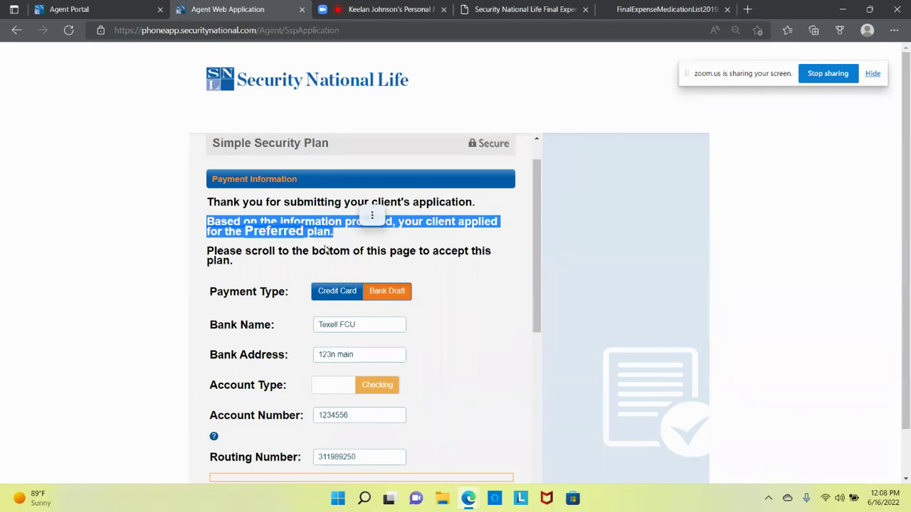
click(325, 247)
scroll(326, 247, down, 5)
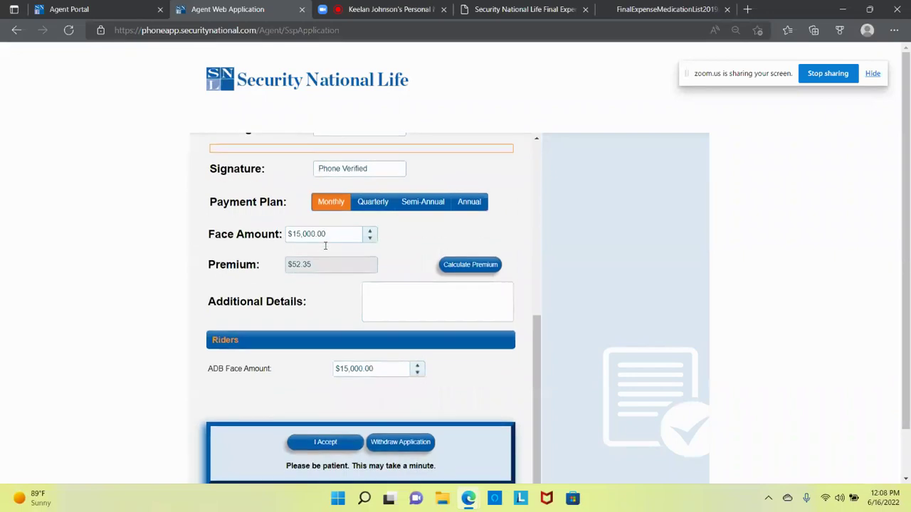
scroll(325, 248, down, 2)
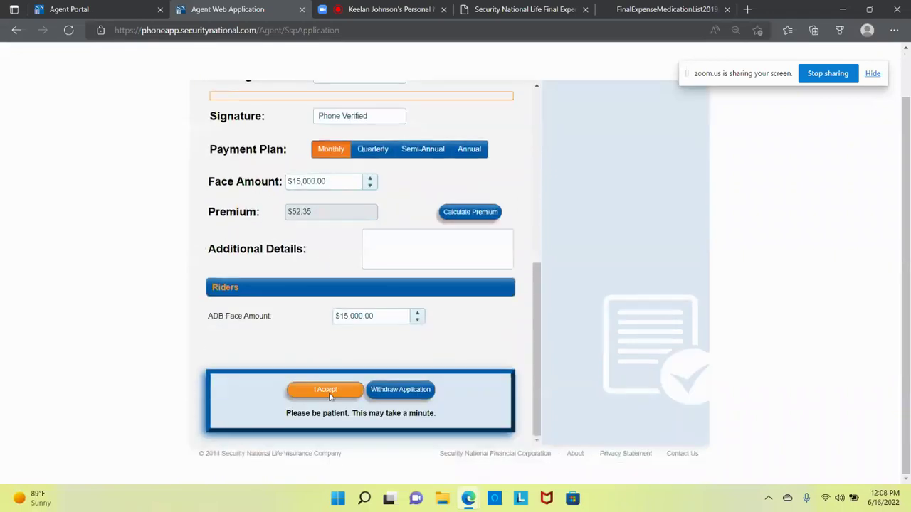
Step: Switch to the finalexpenselife.us phone-sales page and enlarge its text
click(508, 10)
scroll(492, 149, down, 10)
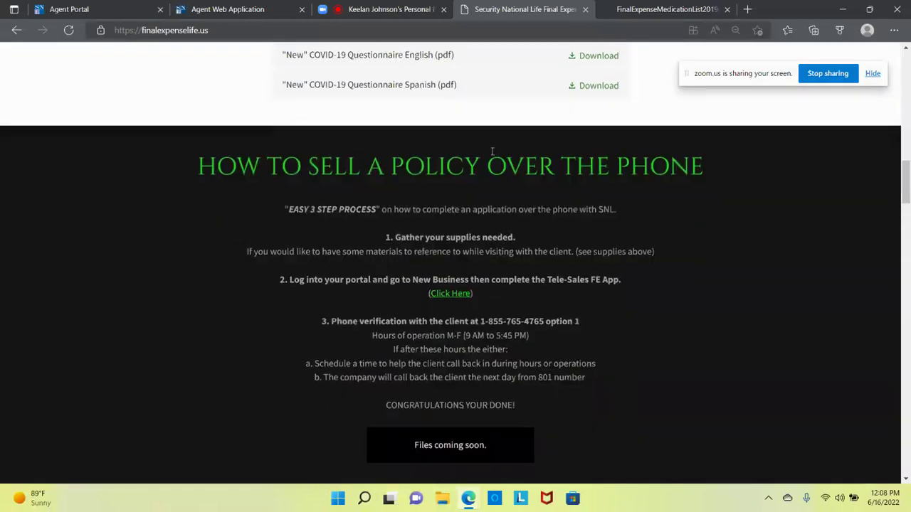
scroll(491, 150, down, 1)
key(ctrl+plus)
key(ctrl+plus)
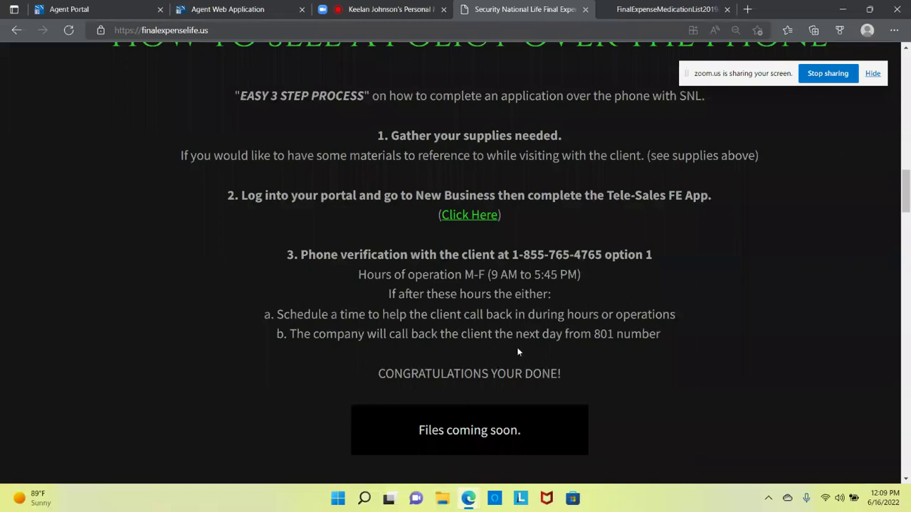
Step: Highlight the next-day-from-801-number text, then return to the Agent Web Application form
drag(516, 336, 664, 340)
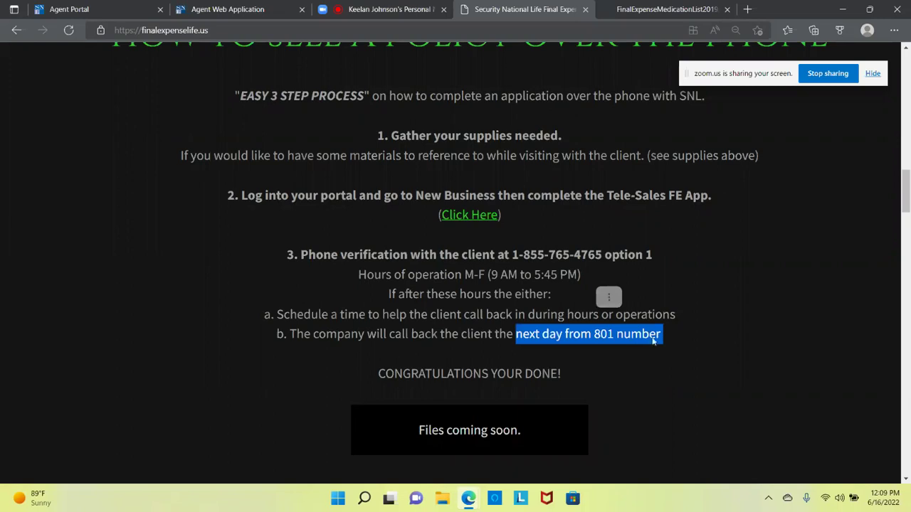
click(673, 255)
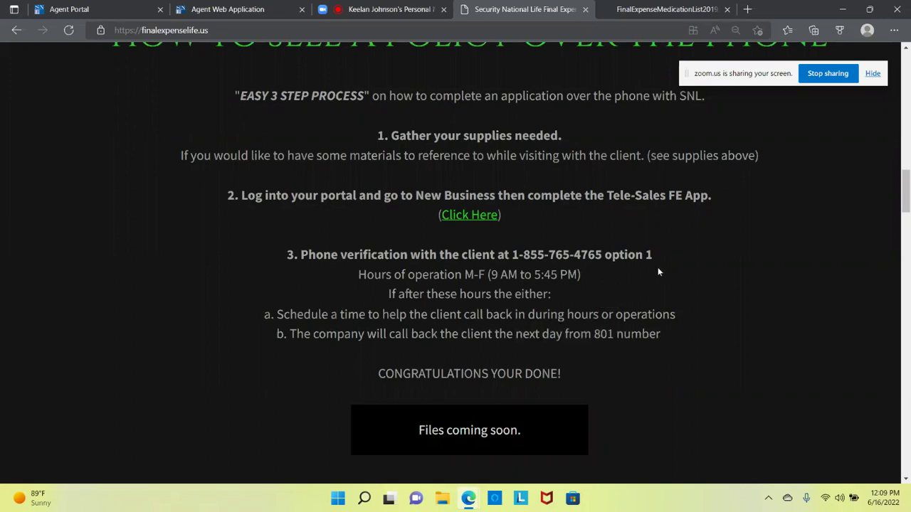
scroll(511, 279, up, 1)
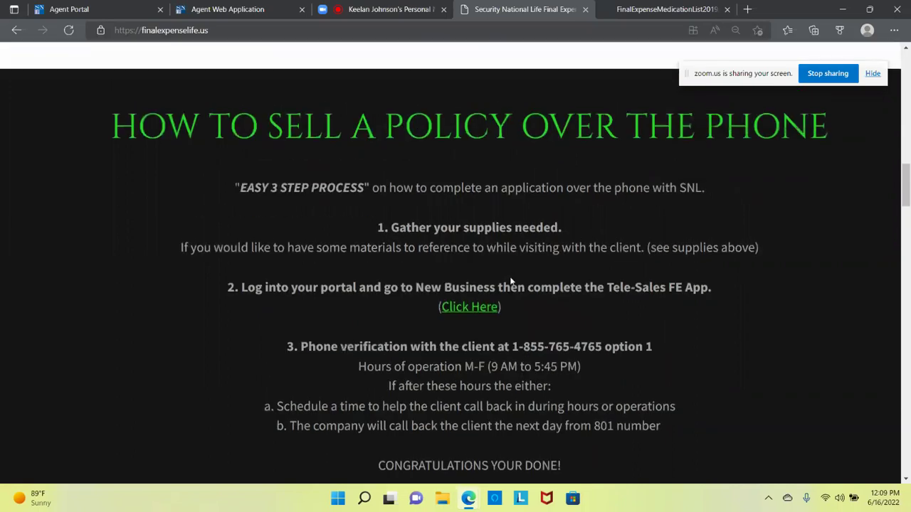
click(250, 10)
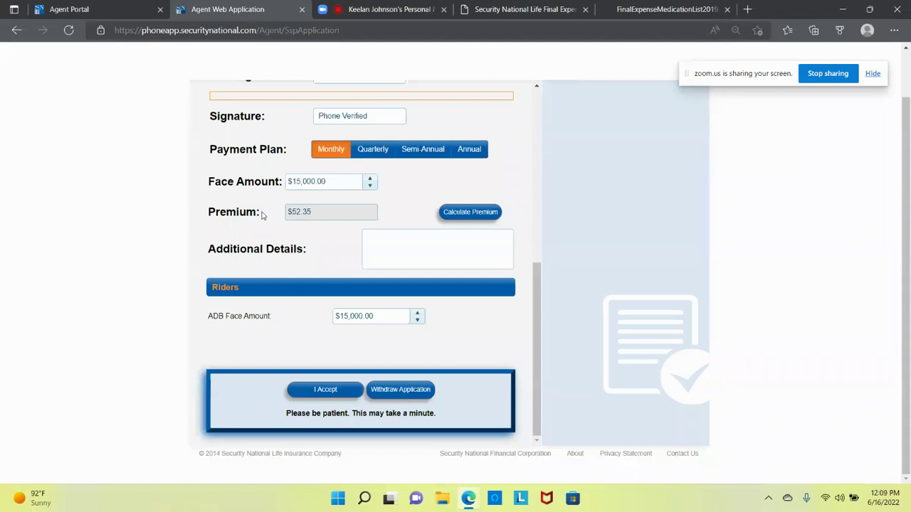
Step: Check the Zoom meeting, then return to the How to Sell a Policy Over the Phone page
click(410, 12)
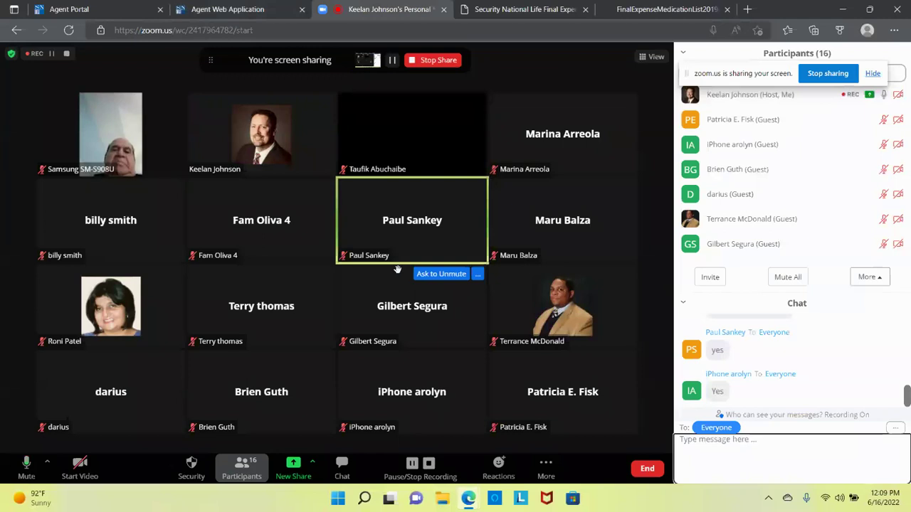
click(296, 10)
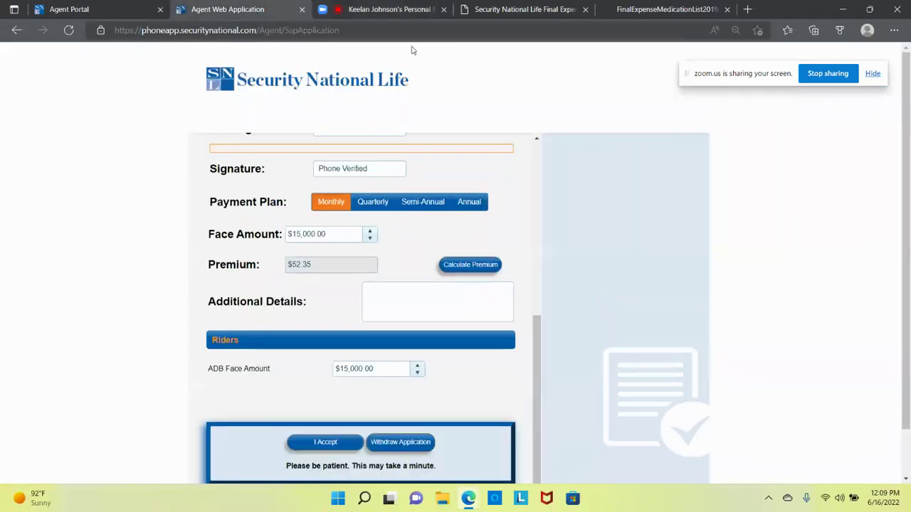
click(491, 10)
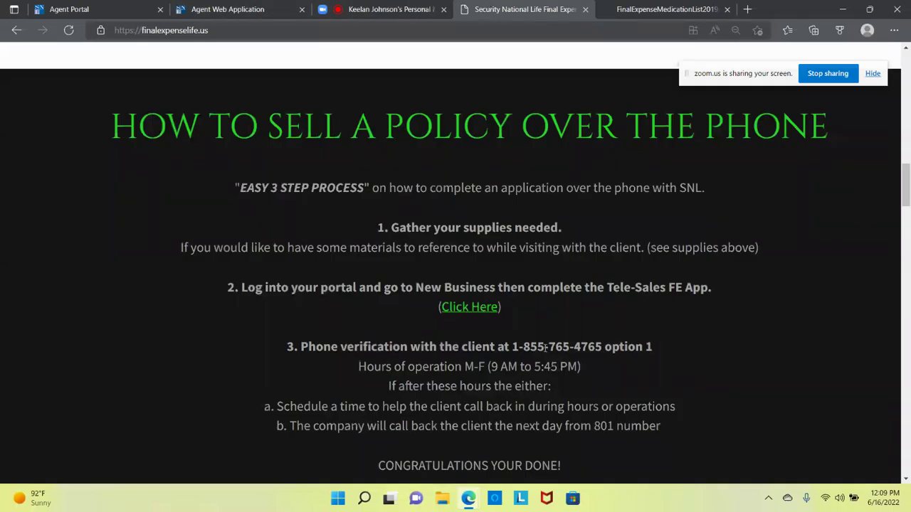
Step: Highlight the phone verification number and M-F 9 AM–5:45 PM hours, then open FinalExpenseMedicationList2019
drag(302, 346, 585, 374)
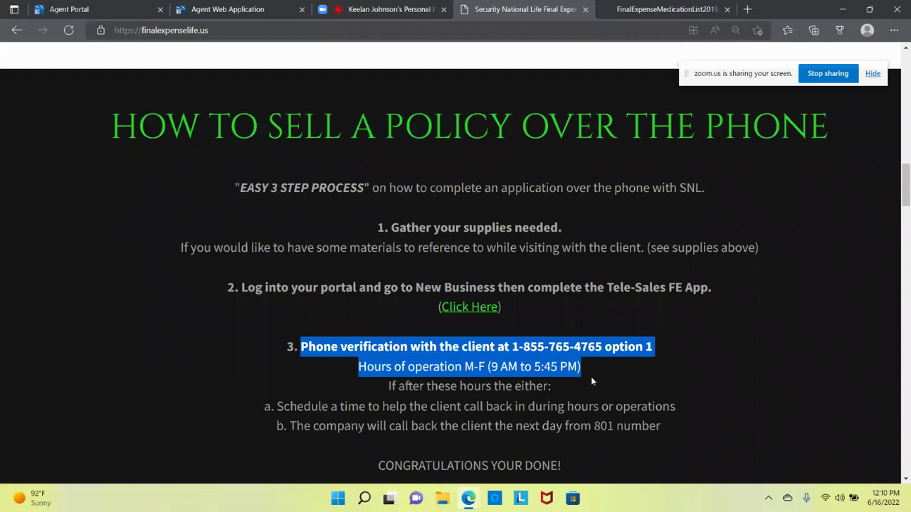
click(692, 11)
Step: Go to the blank page 47 of the medication list and close the Find bar
scroll(695, 163, down, 10)
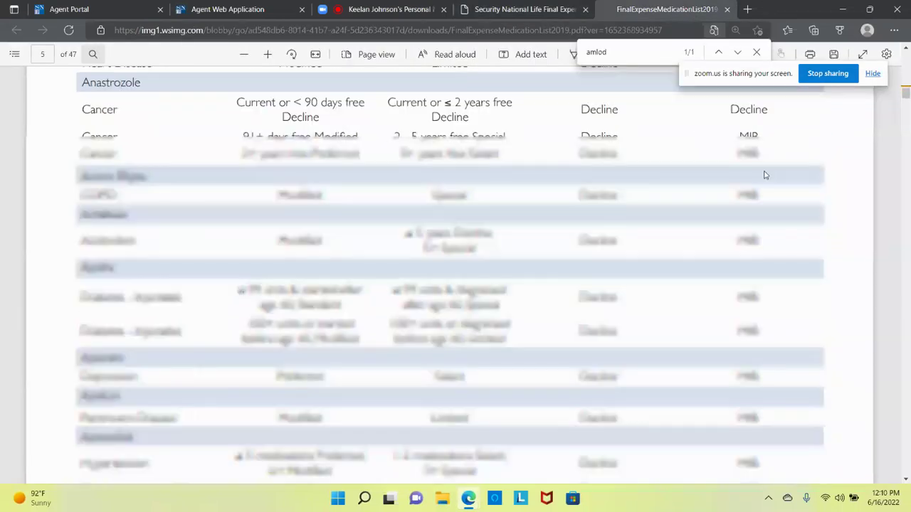
drag(905, 94, 905, 469)
scroll(905, 472, up, 5)
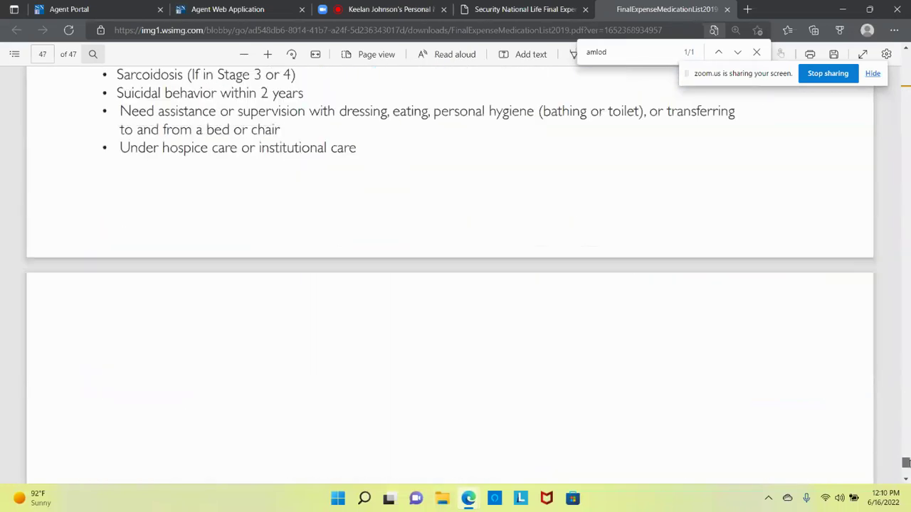
scroll(871, 436, down, 3)
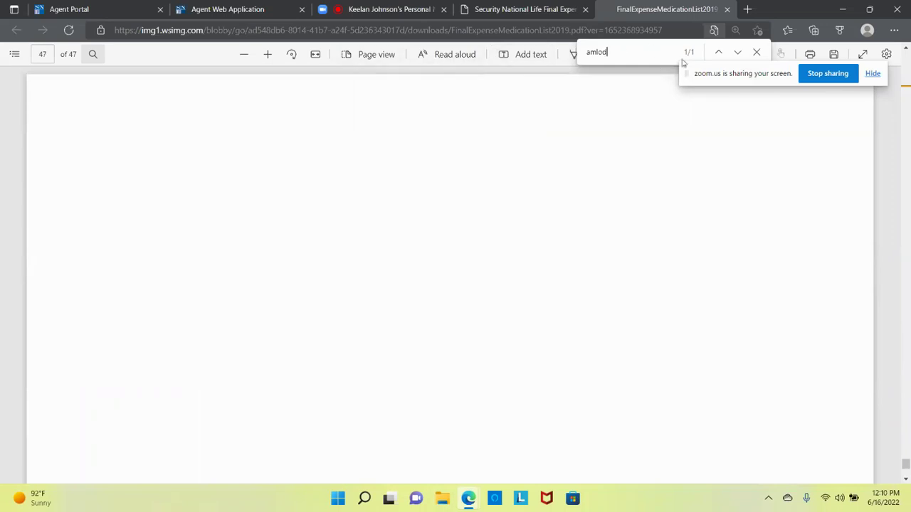
drag(736, 76, 761, 133)
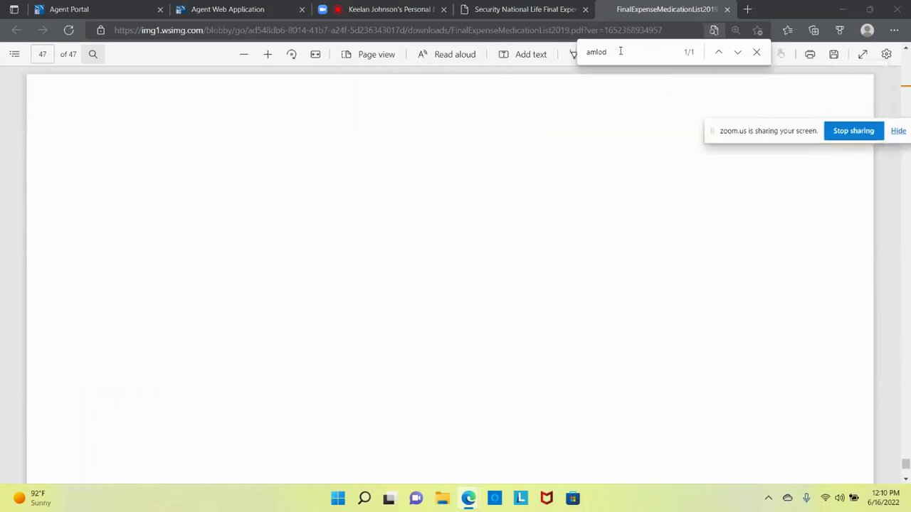
click(757, 52)
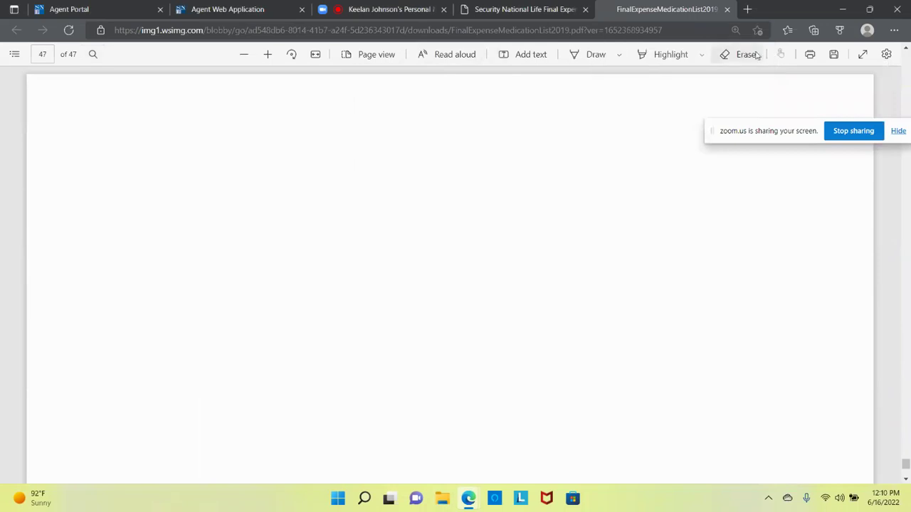
Step: Add a three-line text note reading 'Authorization / no pres check / underwriting' on the page
click(530, 54)
click(131, 203)
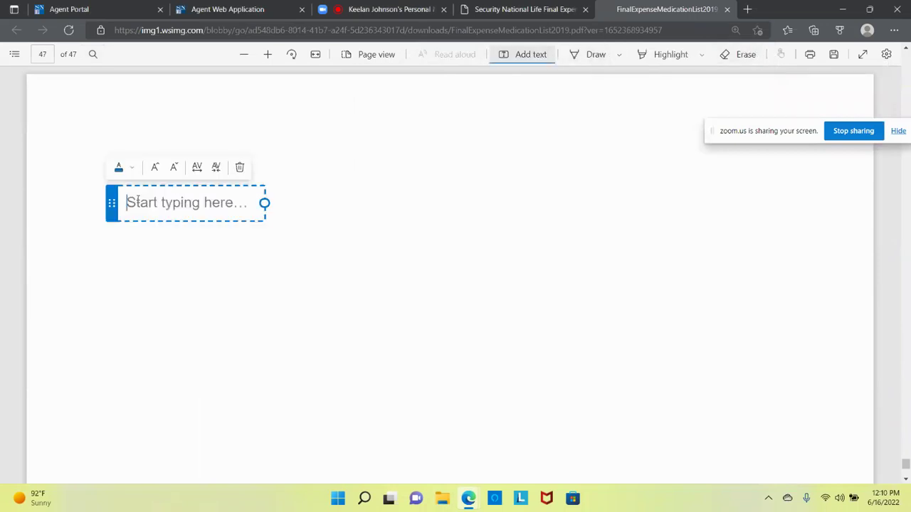
text(Aut)
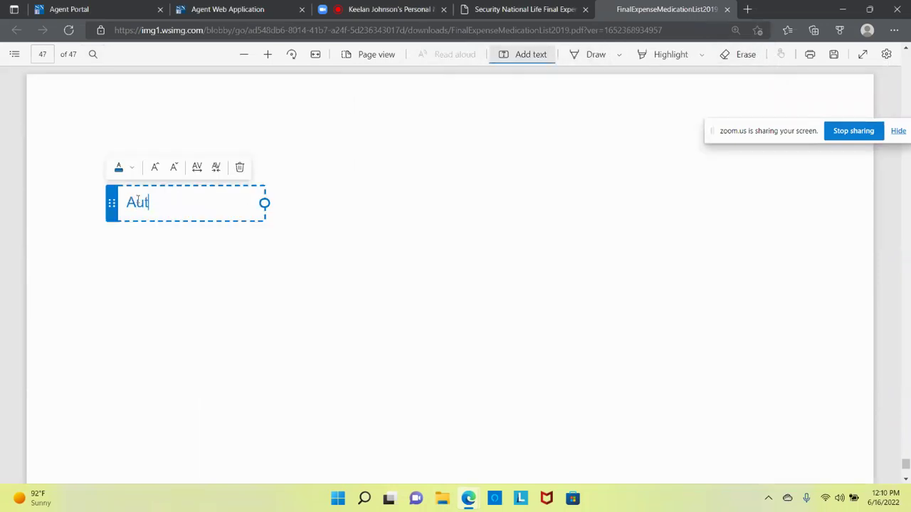
text(horization)
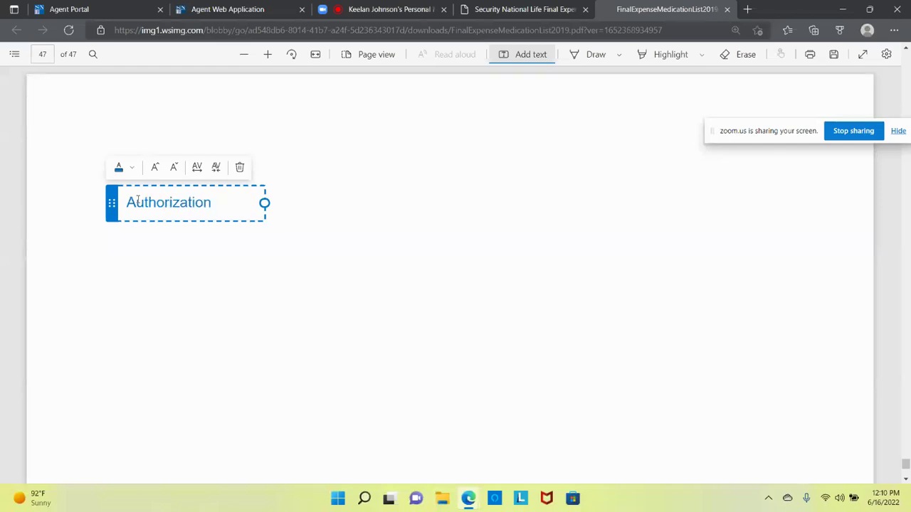
key(Return)
text(no pres check)
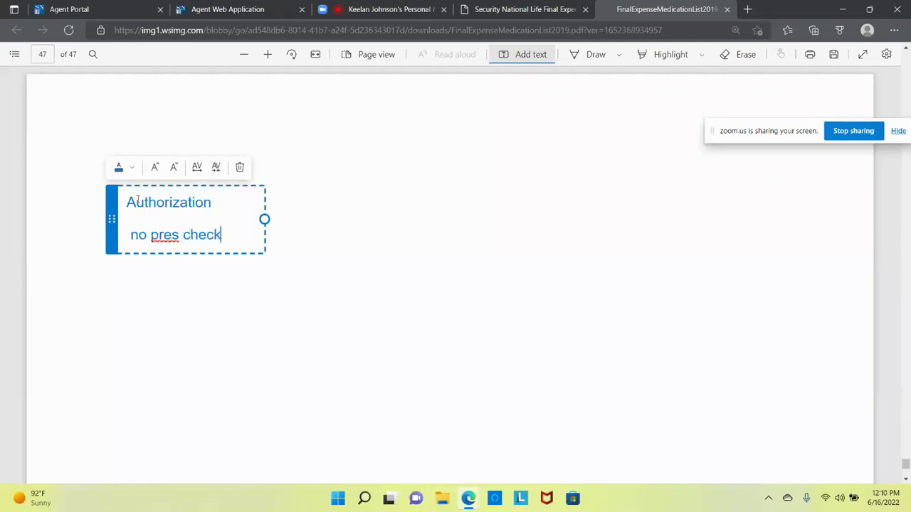
key(Return)
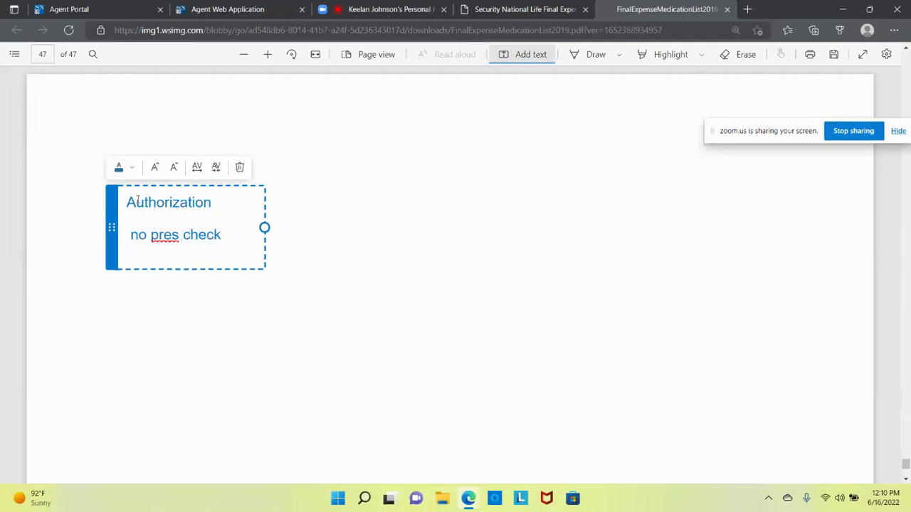
text(underwriting)
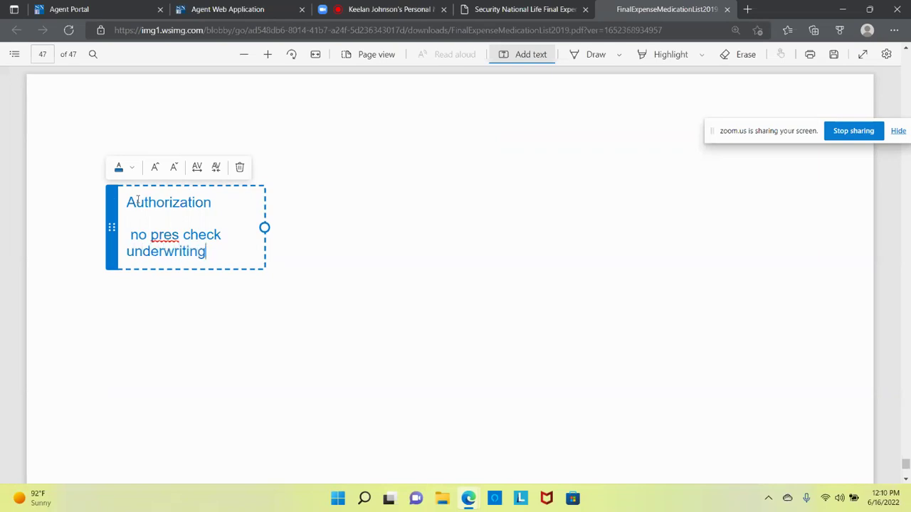
click(249, 307)
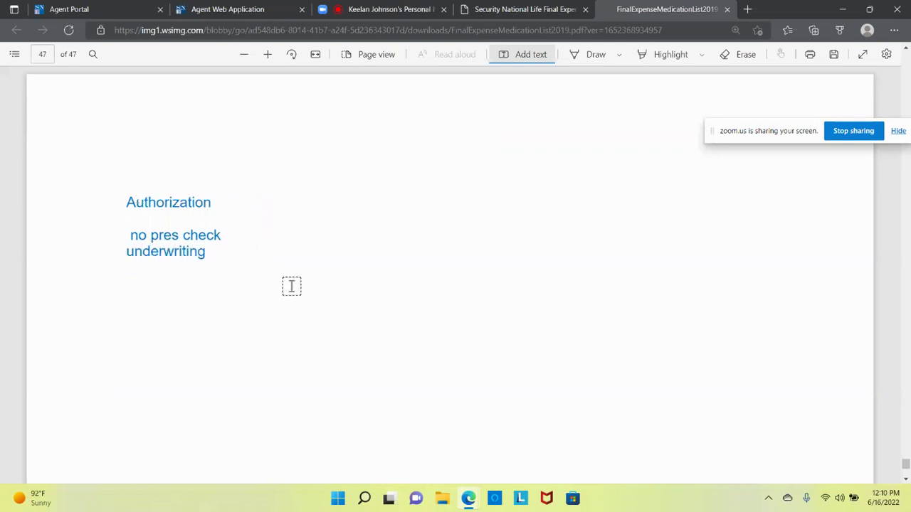
click(593, 61)
Step: Circle Authorization and draw an arrow to three horizontal lines, numbering the first one 1
mouse_move(145, 171)
mouse_down()
mouse_move(122, 173)
mouse_move(114, 213)
mouse_move(169, 217)
mouse_move(225, 207)
mouse_move(213, 175)
mouse_move(146, 165)
mouse_up()
mouse_move(218, 248)
mouse_down()
mouse_move(399, 249)
mouse_move(403, 269)
mouse_move(596, 278)
mouse_up()
drag(438, 299, 613, 299)
drag(435, 322, 604, 317)
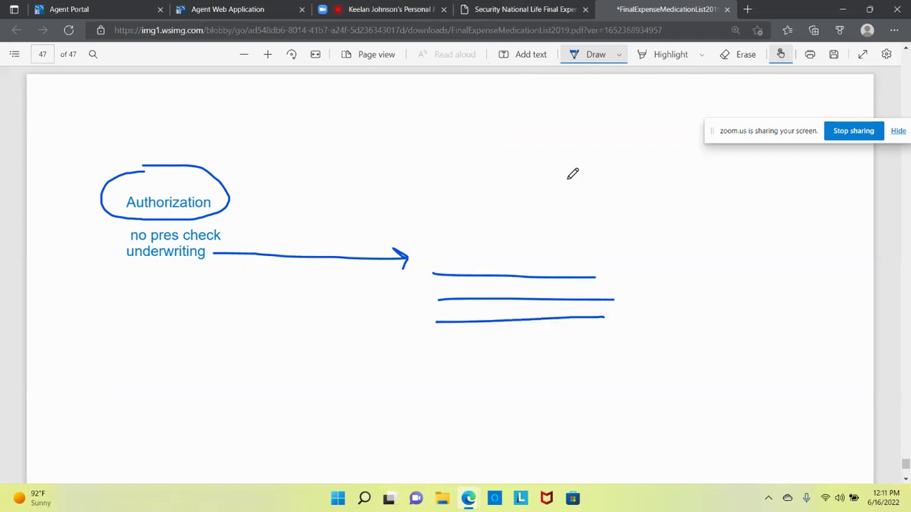
mouse_move(432, 255)
mouse_down()
mouse_move(451, 290)
mouse_move(447, 303)
mouse_move(461, 306)
mouse_move(446, 319)
mouse_up()
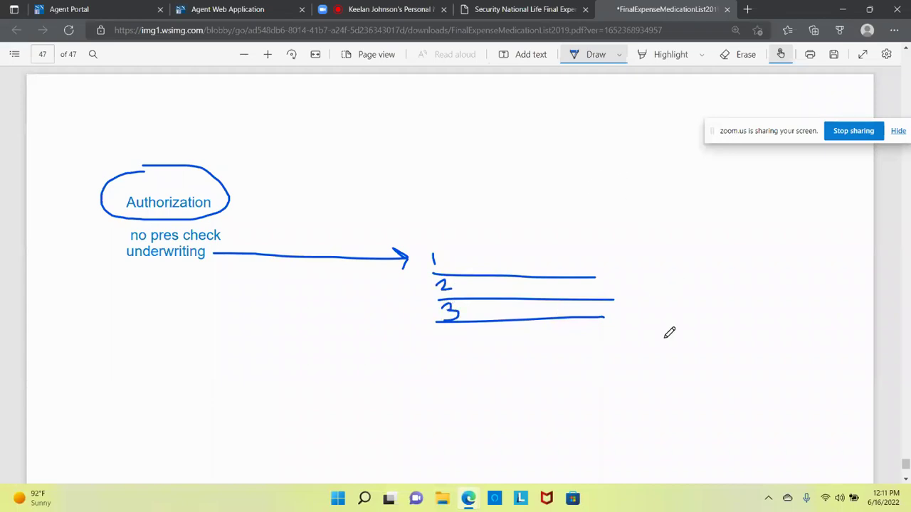
Step: Ink a lower line with 15K above and 12K below, write 50, and arrow 12K up to 50
drag(600, 396, 810, 400)
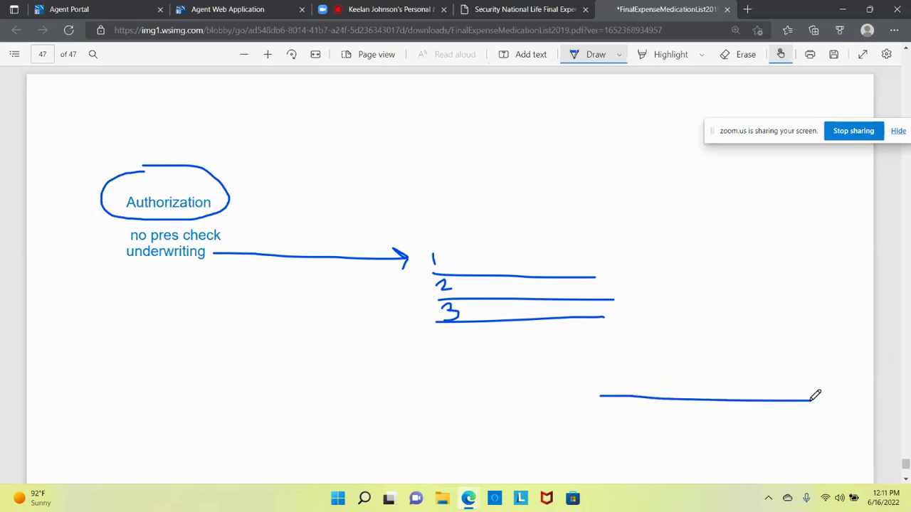
mouse_move(752, 240)
mouse_down()
mouse_move(756, 253)
mouse_move(740, 259)
mouse_move(778, 243)
mouse_move(761, 241)
mouse_up()
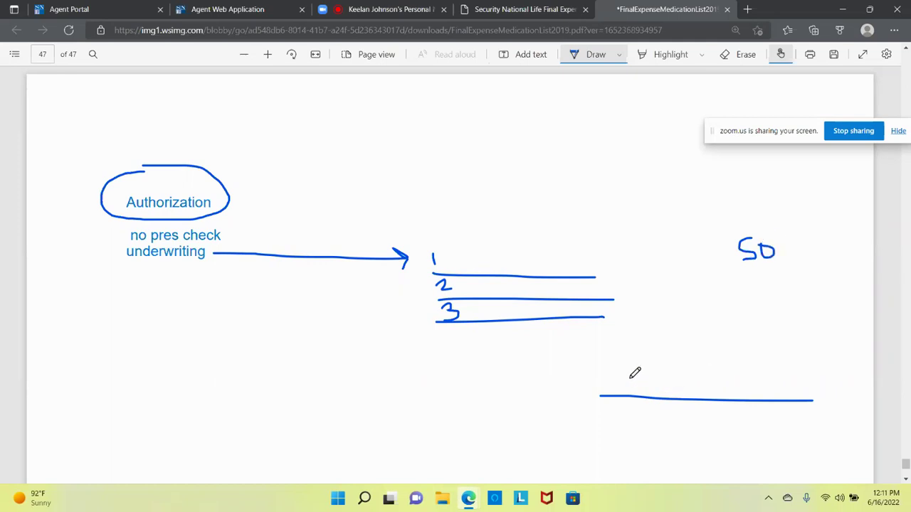
drag(626, 373, 628, 389)
mouse_move(653, 361)
mouse_down()
mouse_move(638, 389)
mouse_move(653, 360)
mouse_move(670, 378)
mouse_move(662, 377)
mouse_move(680, 379)
mouse_up()
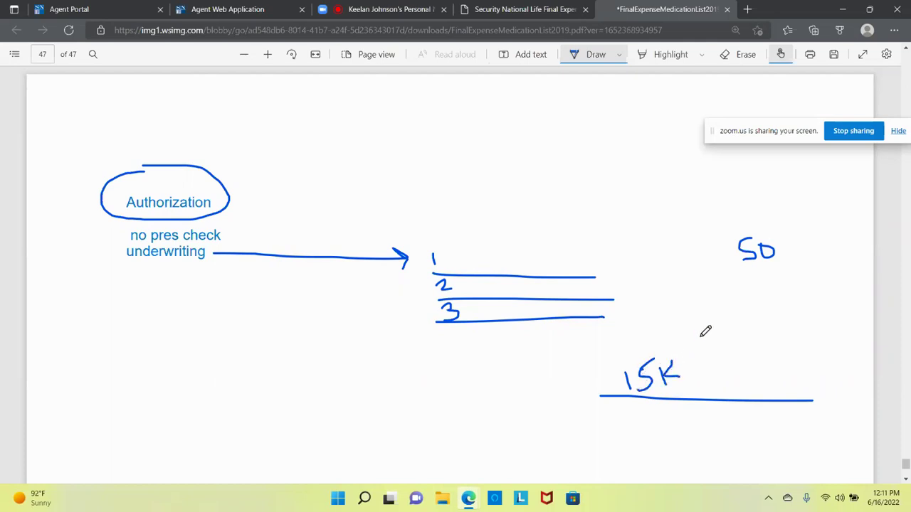
mouse_move(633, 427)
mouse_down()
mouse_move(634, 442)
mouse_move(666, 442)
mouse_move(678, 428)
mouse_move(700, 426)
mouse_up()
drag(609, 458, 741, 437)
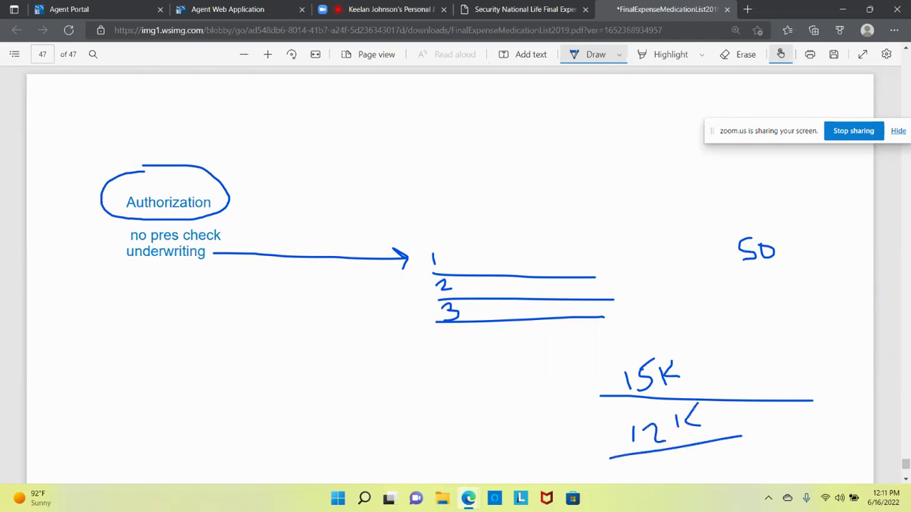
drag(608, 441, 740, 245)
mouse_move(685, 253)
mouse_down()
mouse_move(740, 244)
mouse_move(724, 298)
mouse_up()
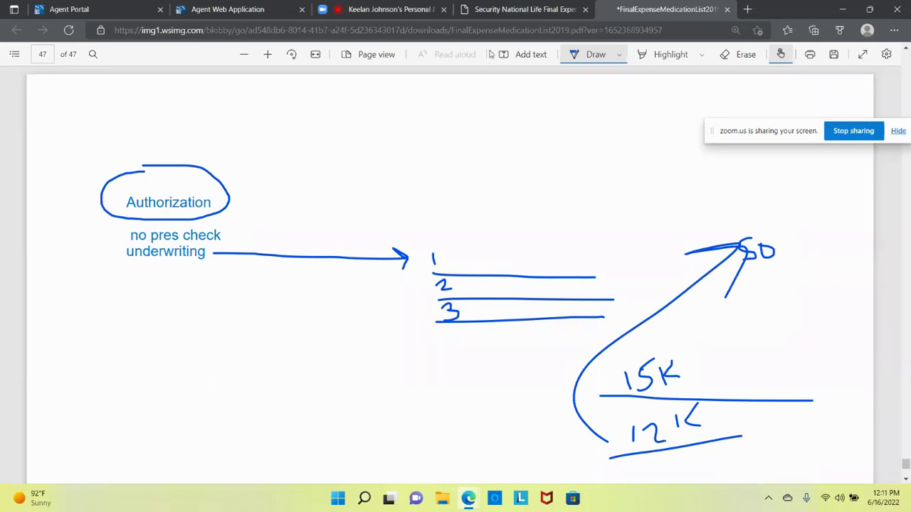
click(492, 55)
Step: Type a second note 'Verification / Pres check / Modified' below the underwriting note, fixing the Modified typo
click(92, 353)
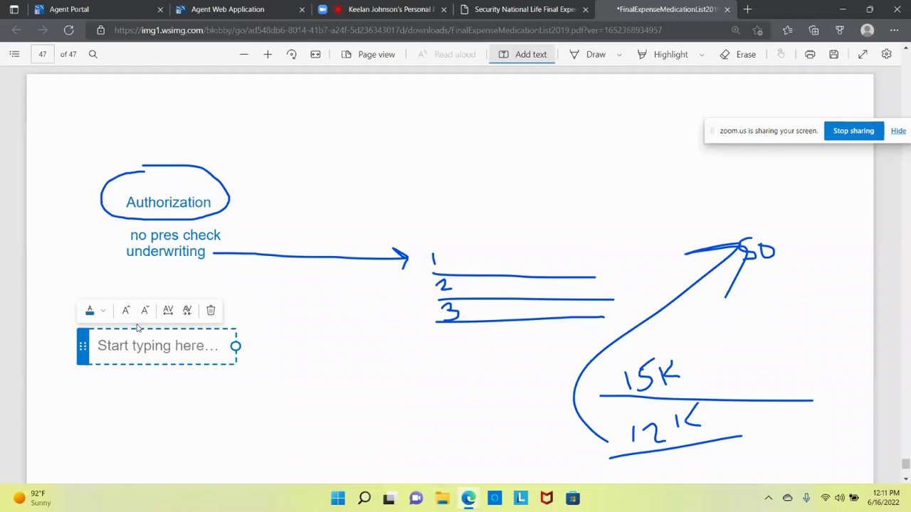
text(Verification)
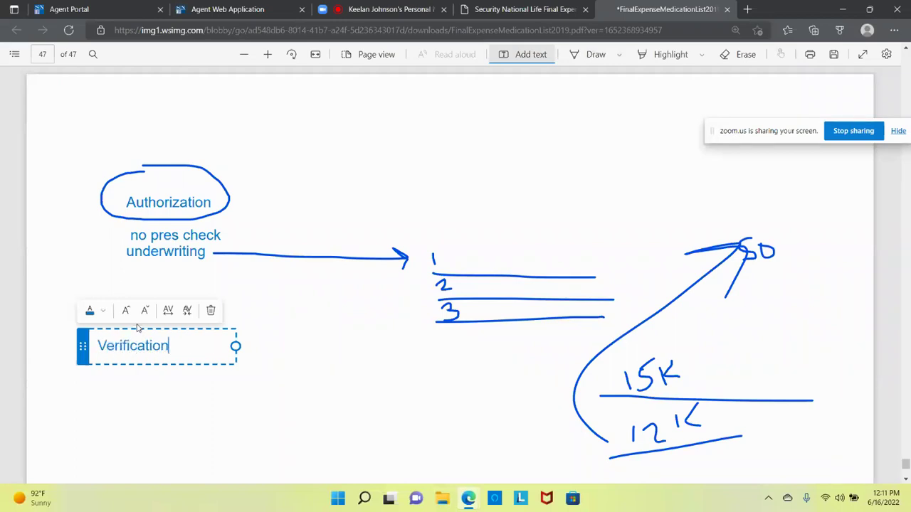
key(Return)
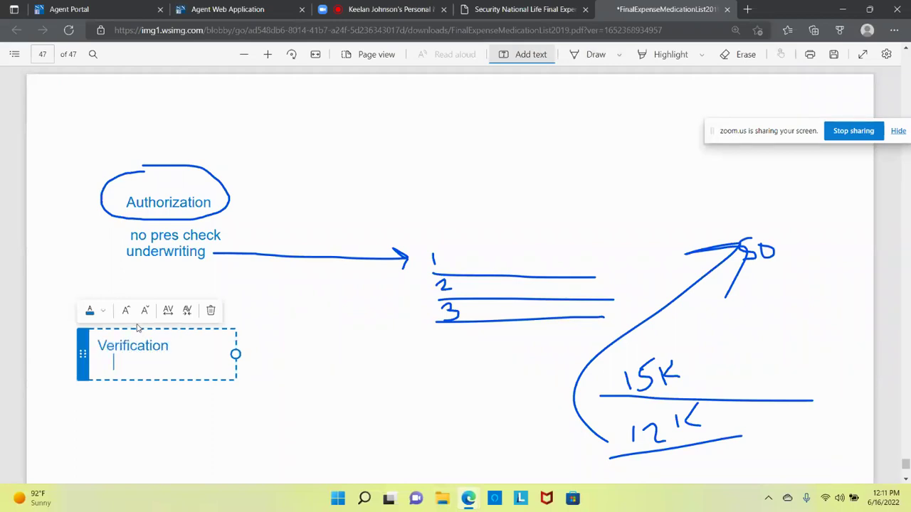
text(Pres check)
text(Mo)
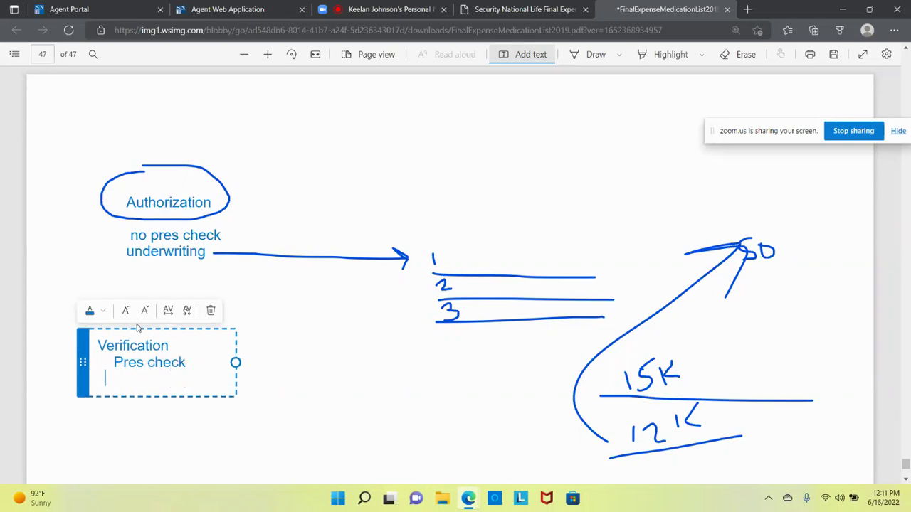
text(dified)
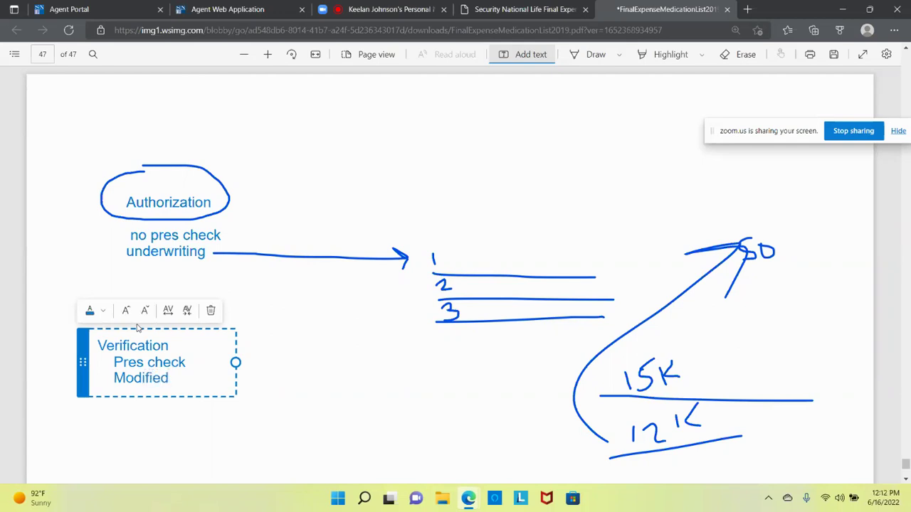
click(306, 355)
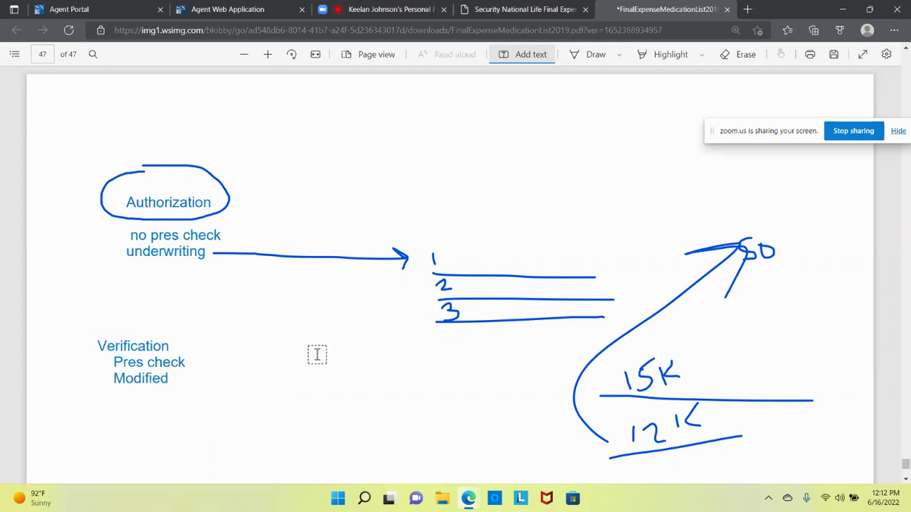
click(595, 57)
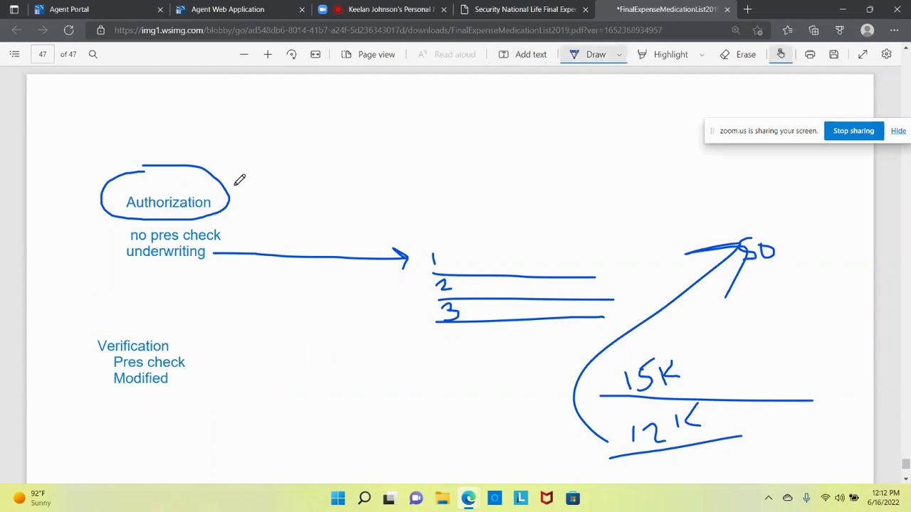
Step: Ink an arc from Authorization to the lines, tick Verification and Modified, strike Pres check, then return to Zoom
mouse_move(237, 180)
mouse_down()
mouse_move(307, 154)
mouse_move(439, 159)
mouse_move(541, 207)
mouse_move(578, 248)
mouse_move(616, 220)
mouse_move(707, 206)
mouse_move(726, 227)
mouse_move(708, 230)
mouse_up()
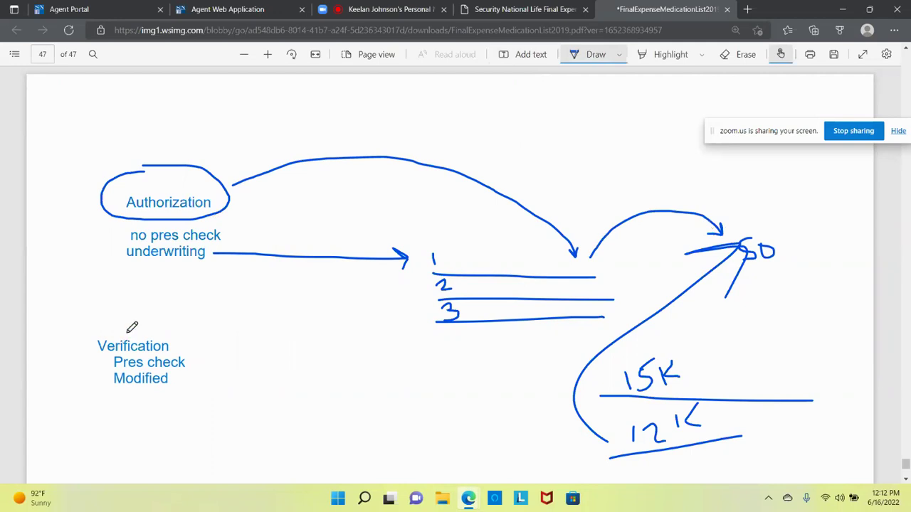
drag(82, 340, 100, 330)
mouse_move(92, 376)
mouse_down()
mouse_move(100, 382)
mouse_move(125, 364)
mouse_up()
mouse_move(113, 362)
mouse_down()
mouse_move(188, 360)
mouse_move(211, 329)
mouse_move(235, 336)
mouse_move(242, 351)
mouse_move(254, 327)
mouse_up()
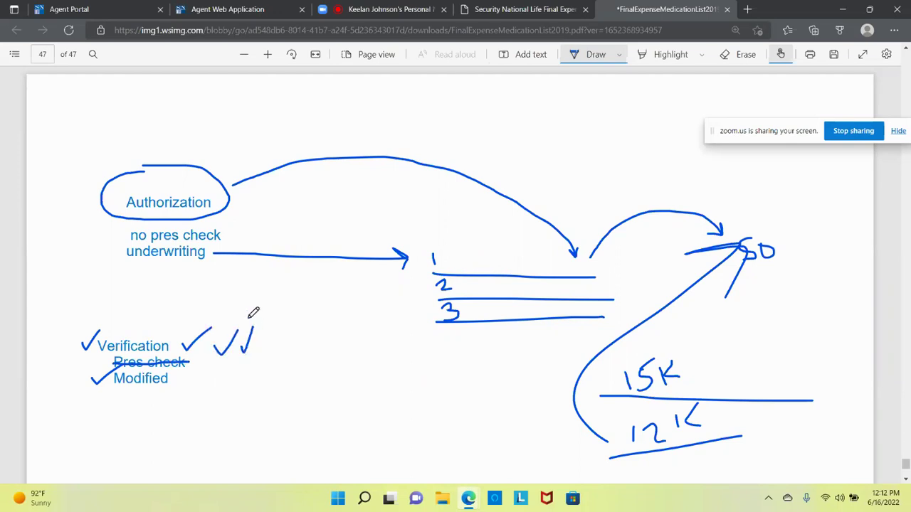
click(414, 18)
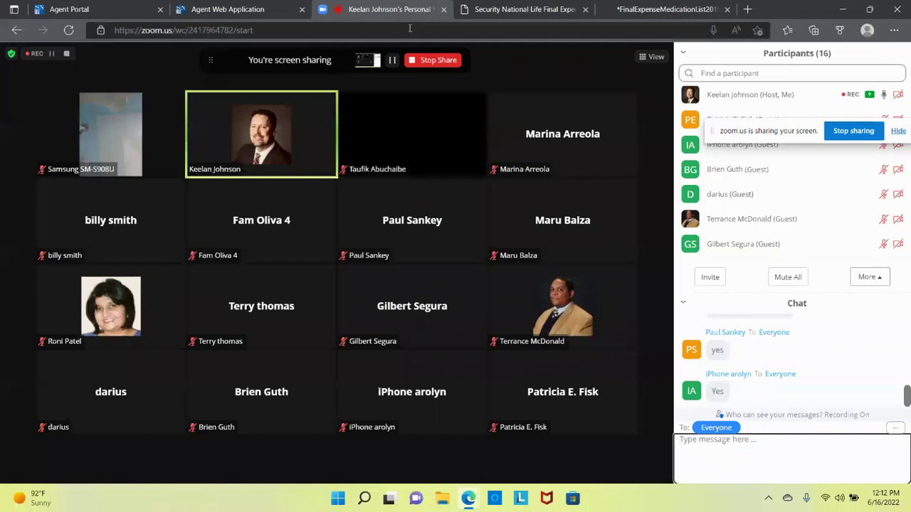
Step: Flip past the application form and annotated PDF tabs to the Agent Portal dashboard
click(242, 10)
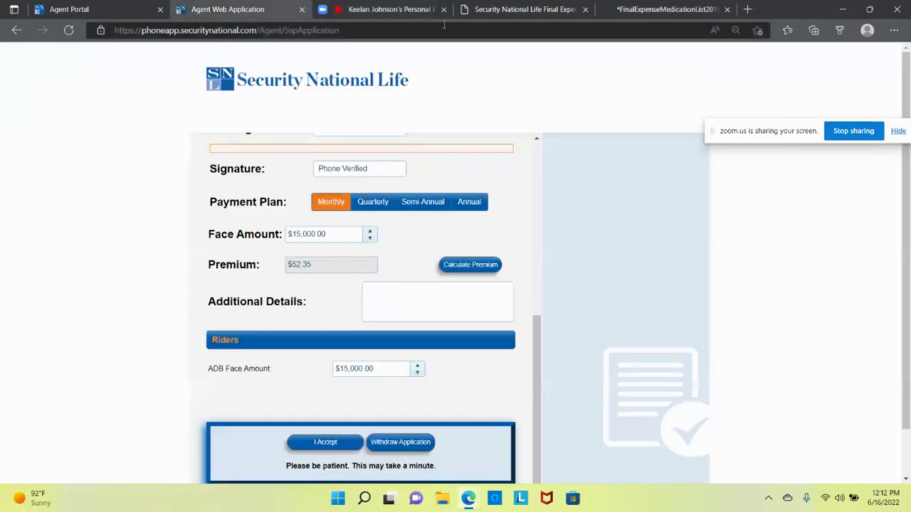
click(667, 9)
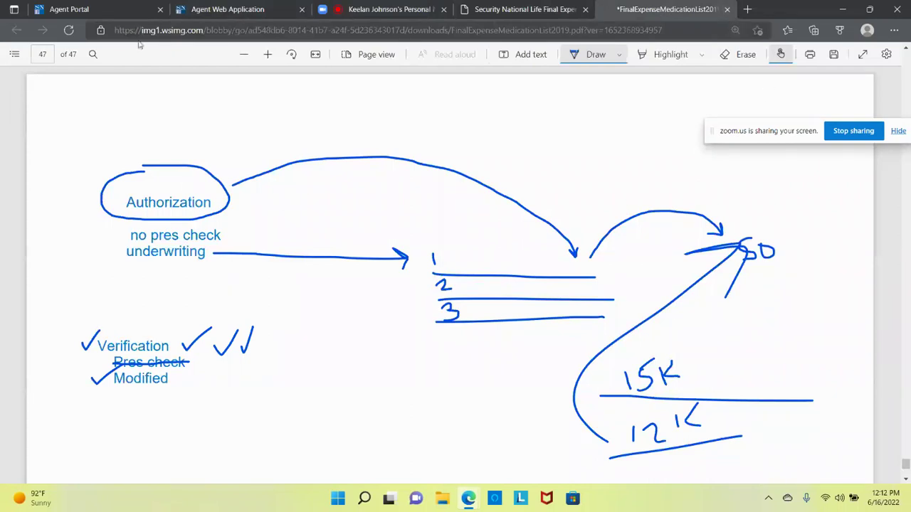
click(134, 10)
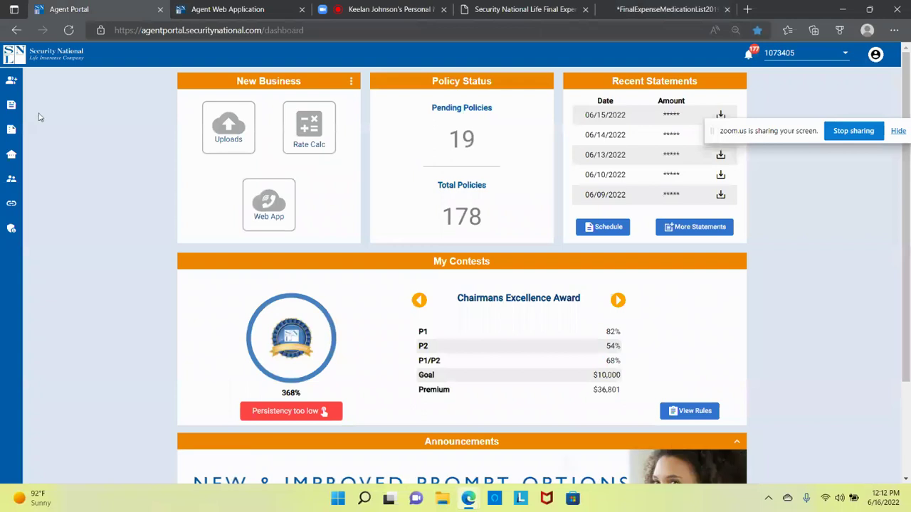
Step: Sort Policy Reports by Status Date, newest first, then bring up the finalexpenselife.us phone-sales guide
mouse_move(11, 140)
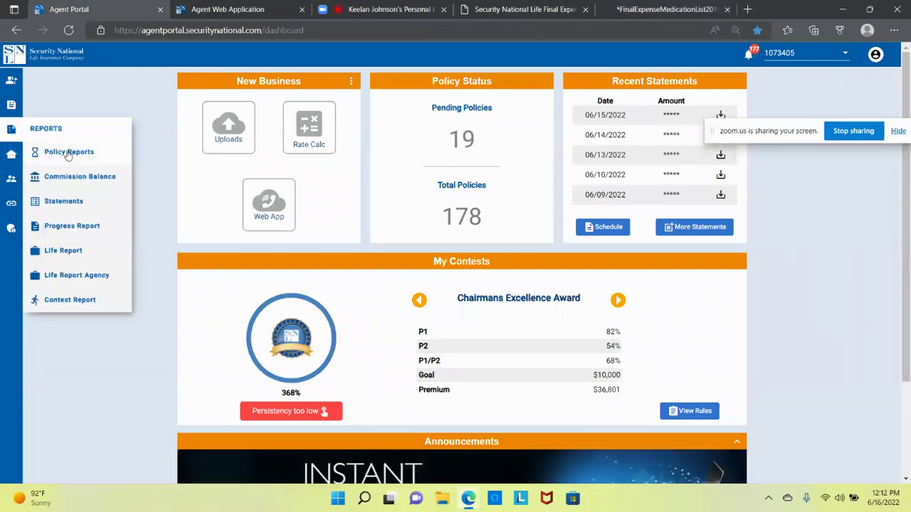
click(68, 153)
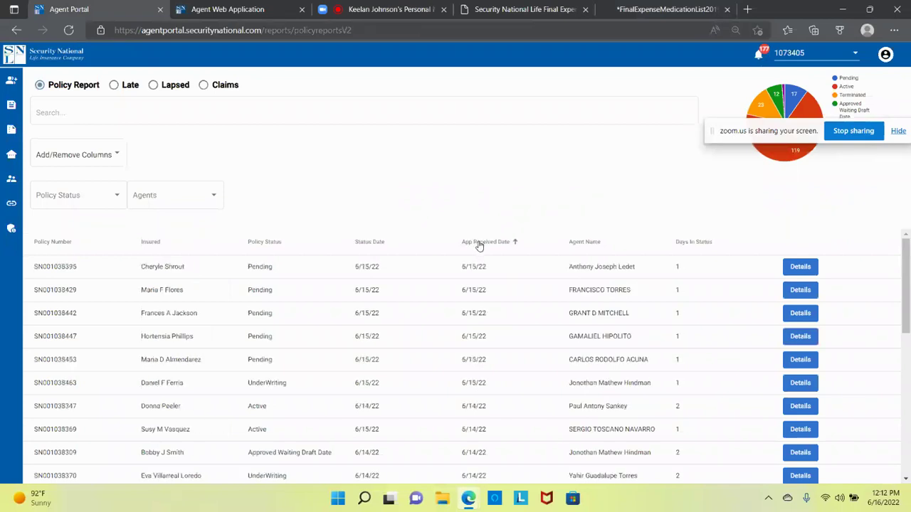
double_click(377, 244)
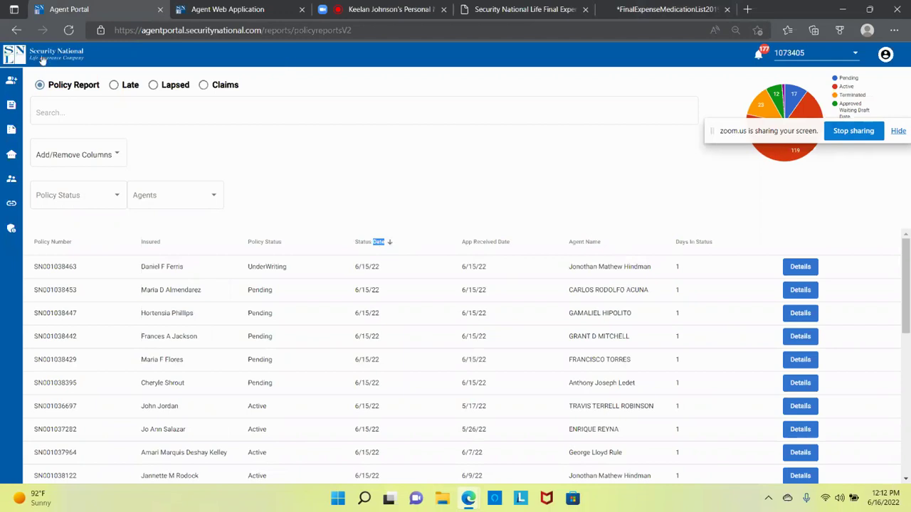
click(43, 60)
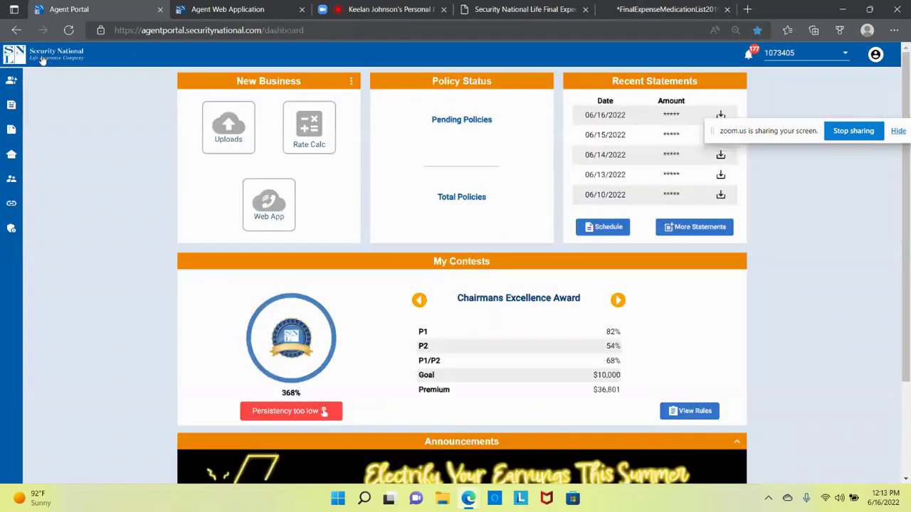
click(483, 9)
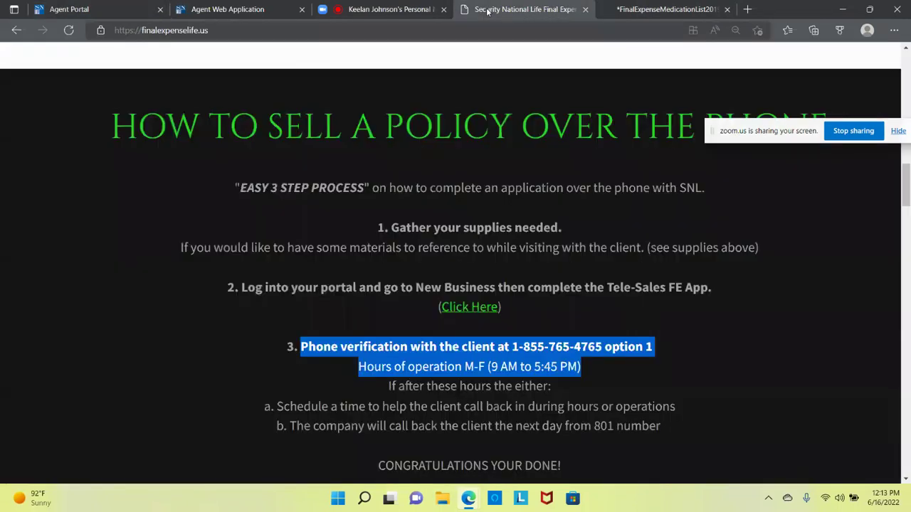
Step: Zoom the finalexpenselife.us page out, scroll through its sales steps, then show the Agent Web Application form
click(467, 188)
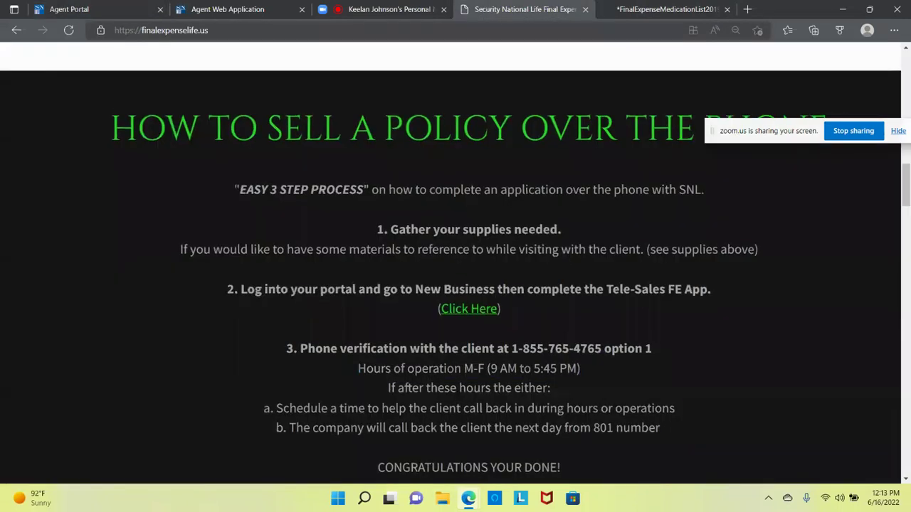
key(ctrl+minus)
key(ctrl+minus)
scroll(754, 74, down, 4)
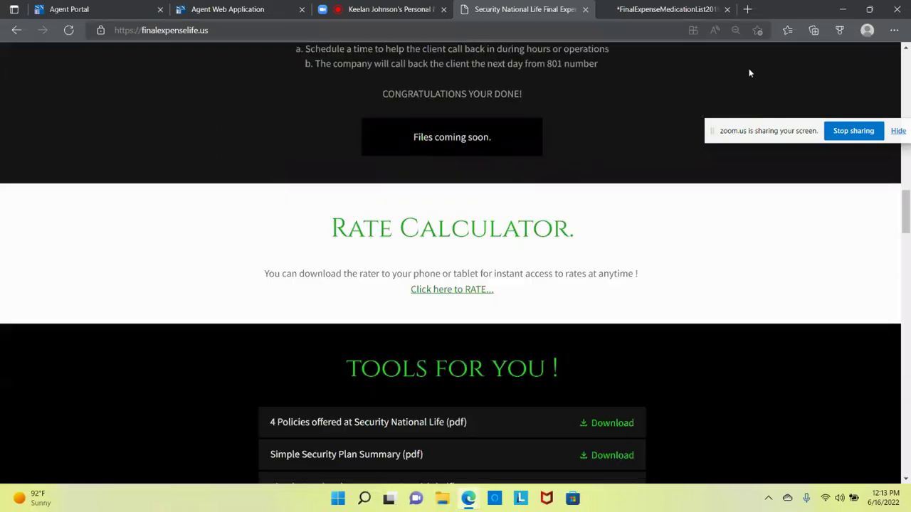
scroll(755, 74, up, 6)
scroll(759, 74, down, 5)
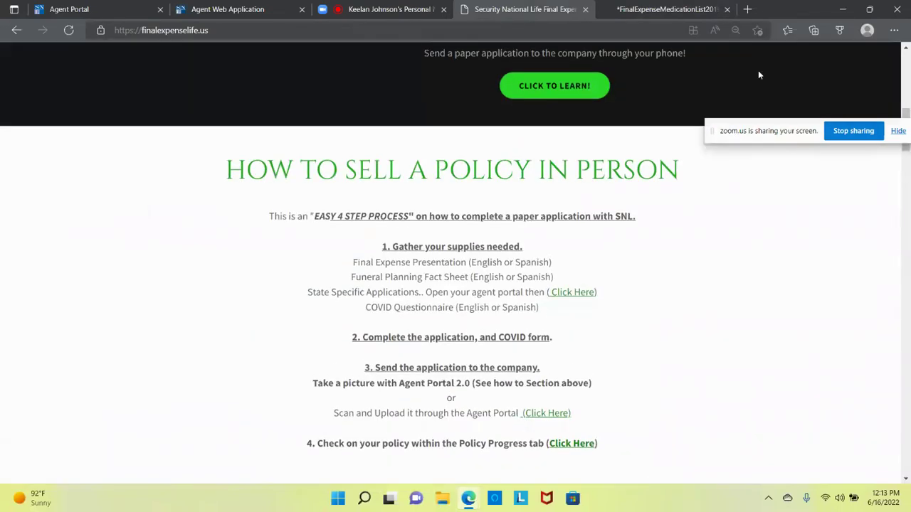
scroll(755, 71, down, 1)
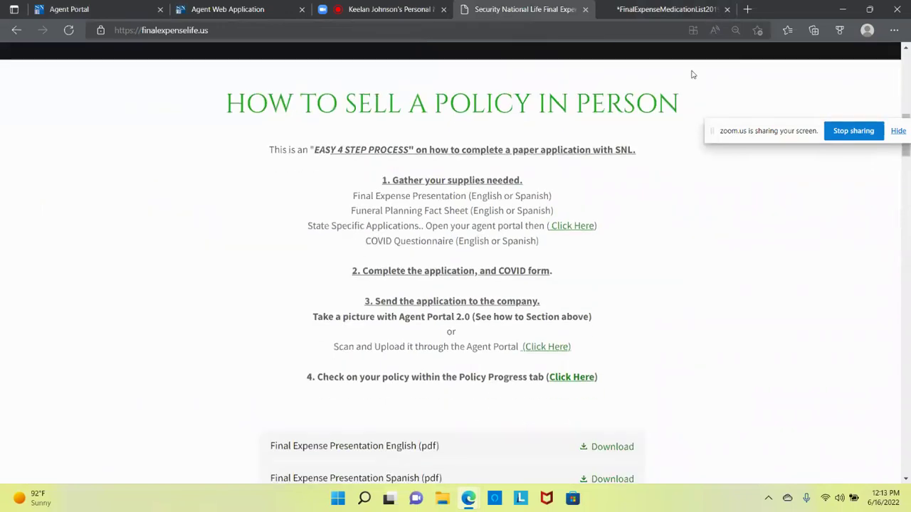
click(259, 12)
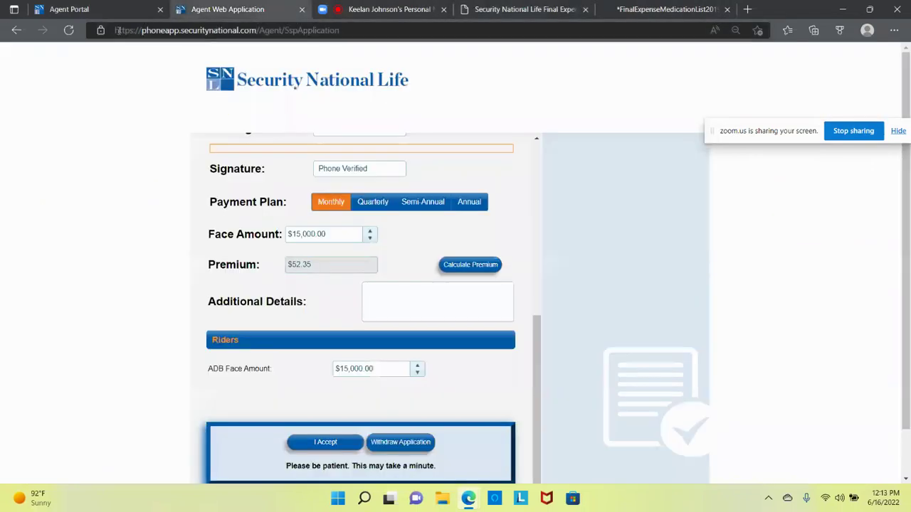
Step: Close the Agent Web Application tab, check the Agent Portal and Zoom, then show the finalexpenselife.us guide
click(303, 9)
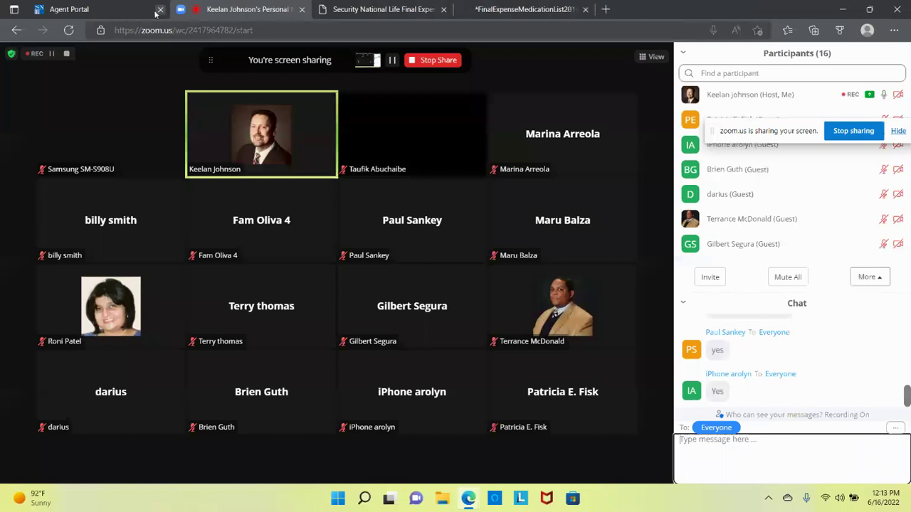
click(135, 12)
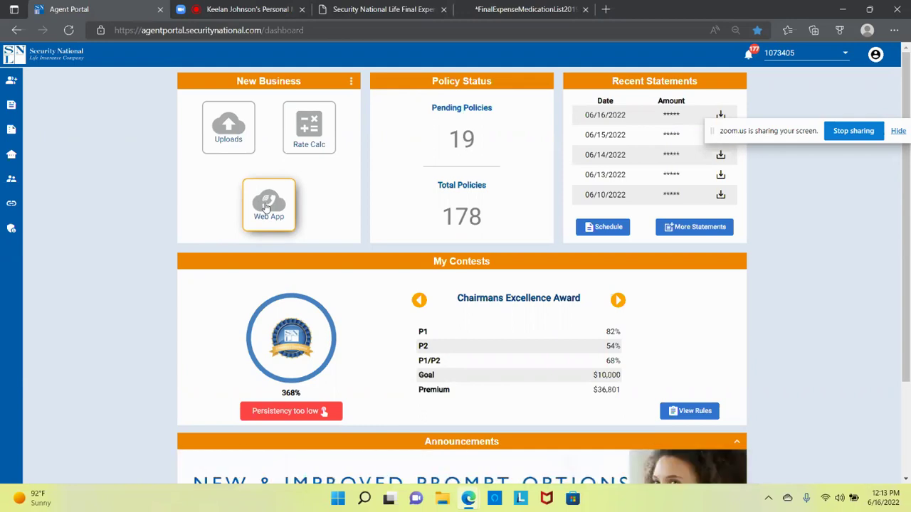
click(276, 9)
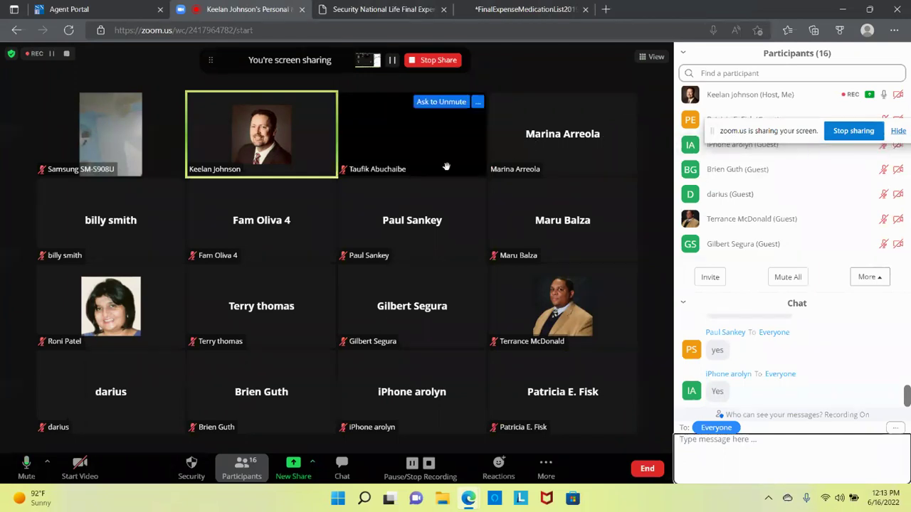
click(384, 9)
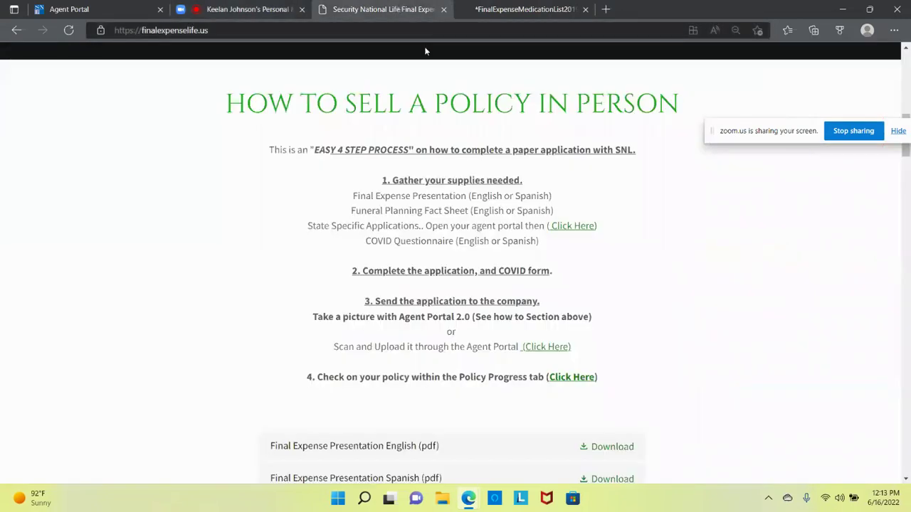
Step: Scroll up to the How To section and back to the in-person steps, then return to the Zoom gallery
scroll(475, 274, up, 1)
scroll(474, 274, up, 3)
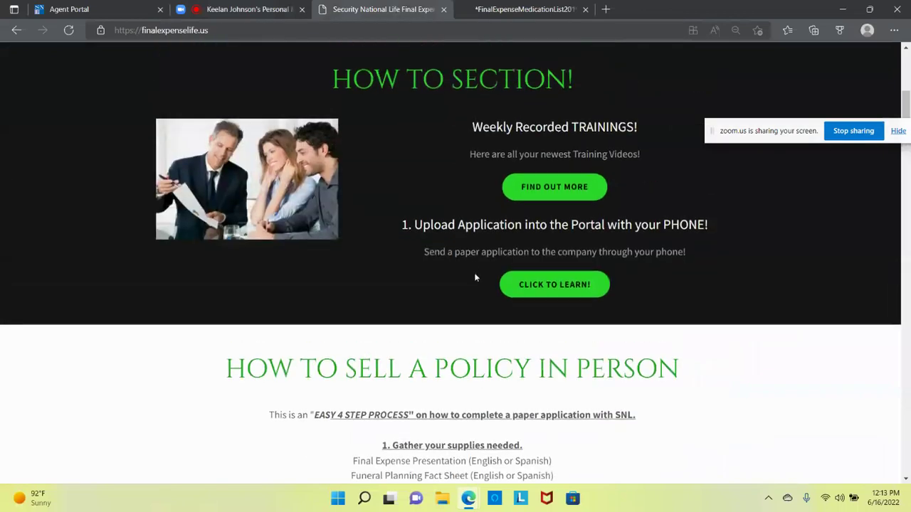
scroll(475, 274, down, 4)
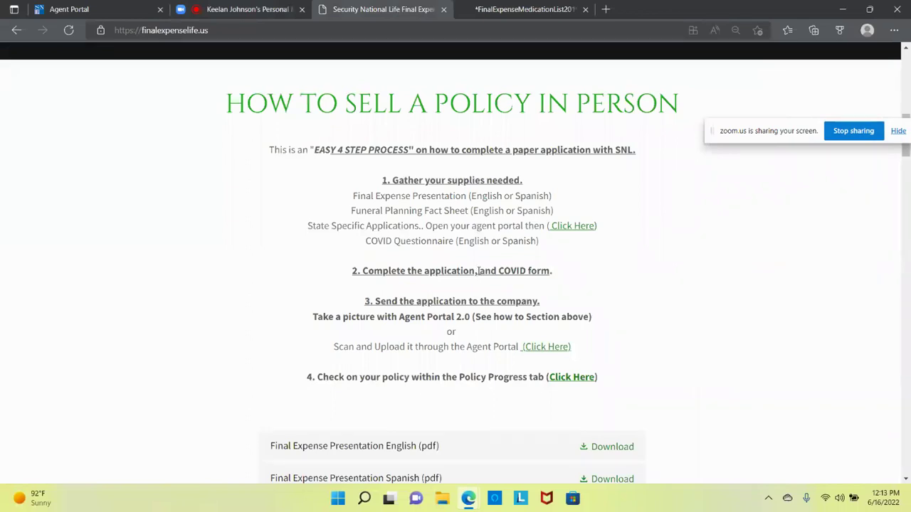
click(249, 10)
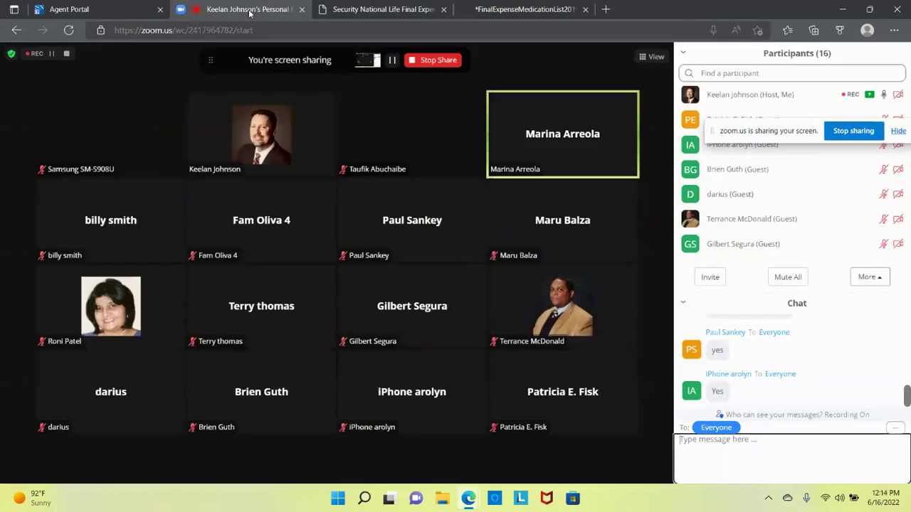